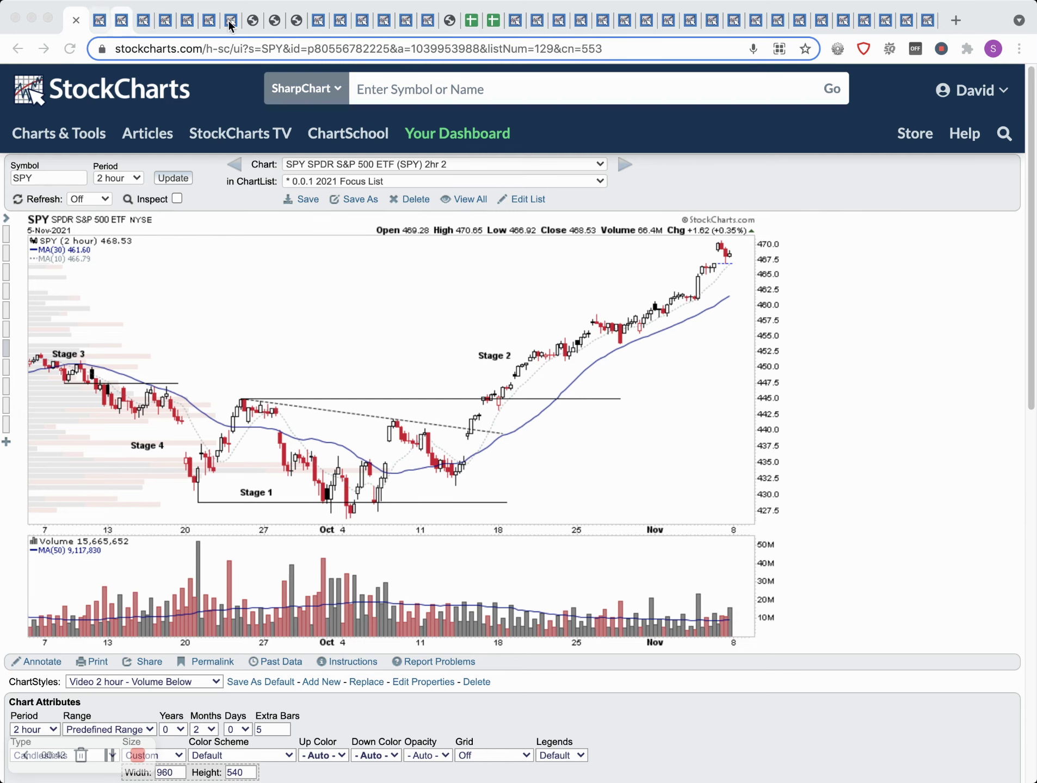
Look through the market breadth charts, including stocks above their 50, 150 and 200 day averages, and the industry RS Score spreadsheet
click(252, 21)
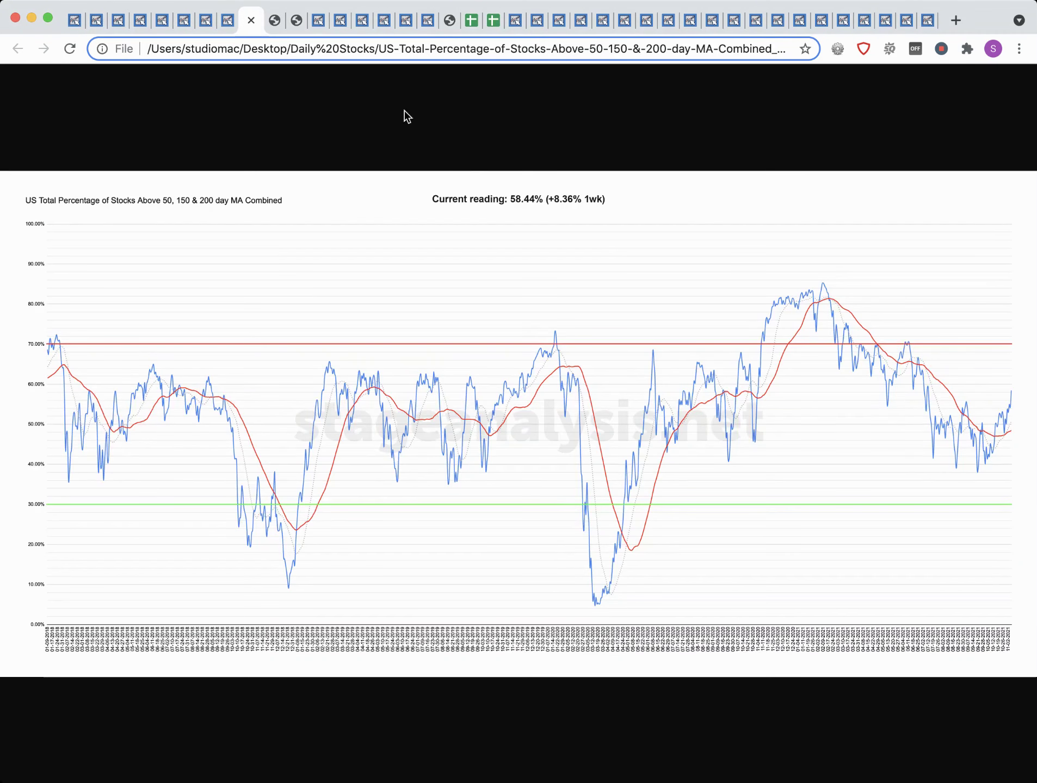
click(318, 21)
click(362, 21)
click(406, 21)
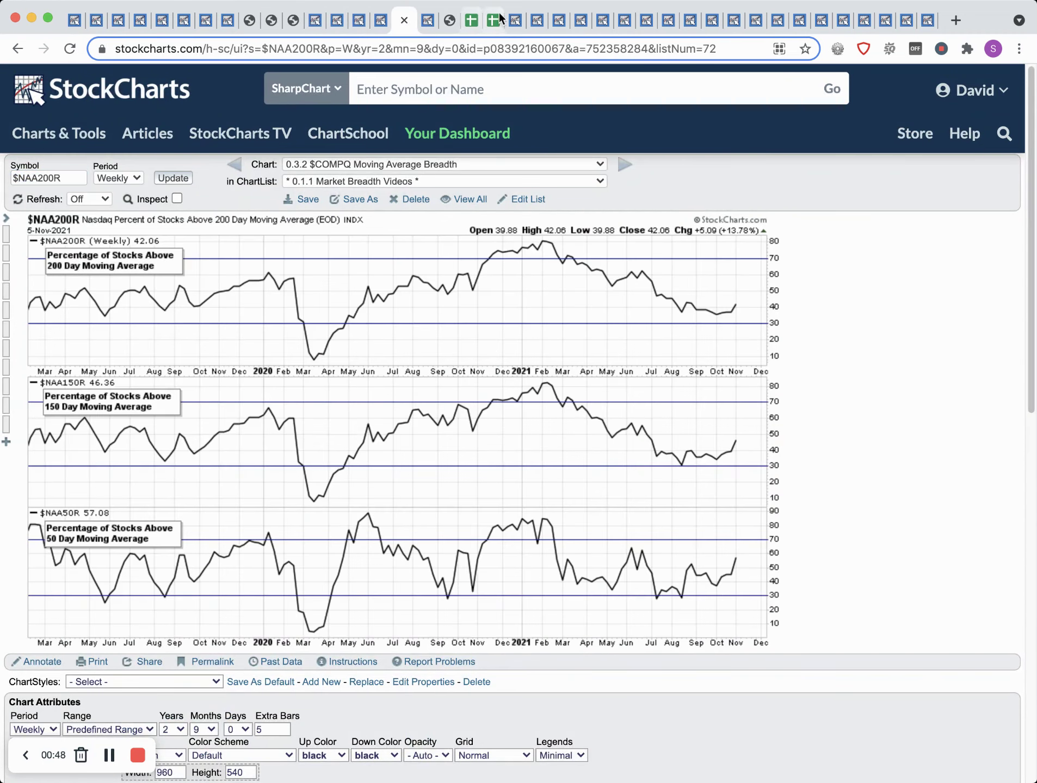
click(472, 21)
click(488, 20)
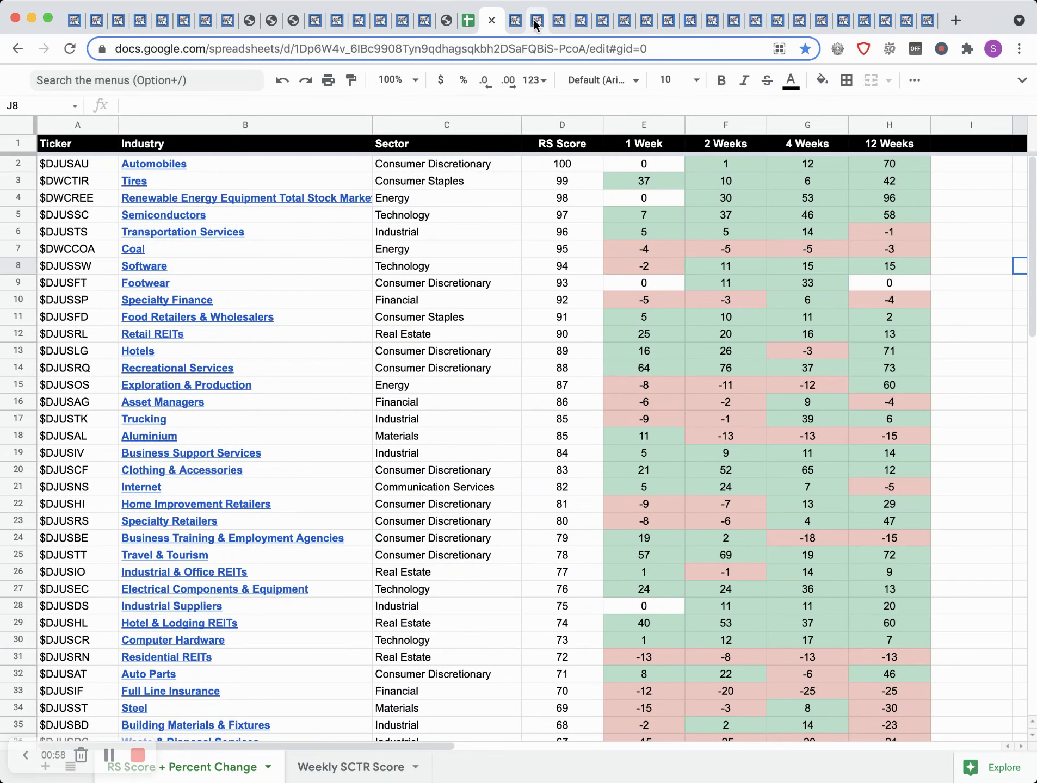
Preview the individual stock charts, including the DDOG and BILL daily charts and the QCOM weekly chart
click(515, 21)
click(541, 22)
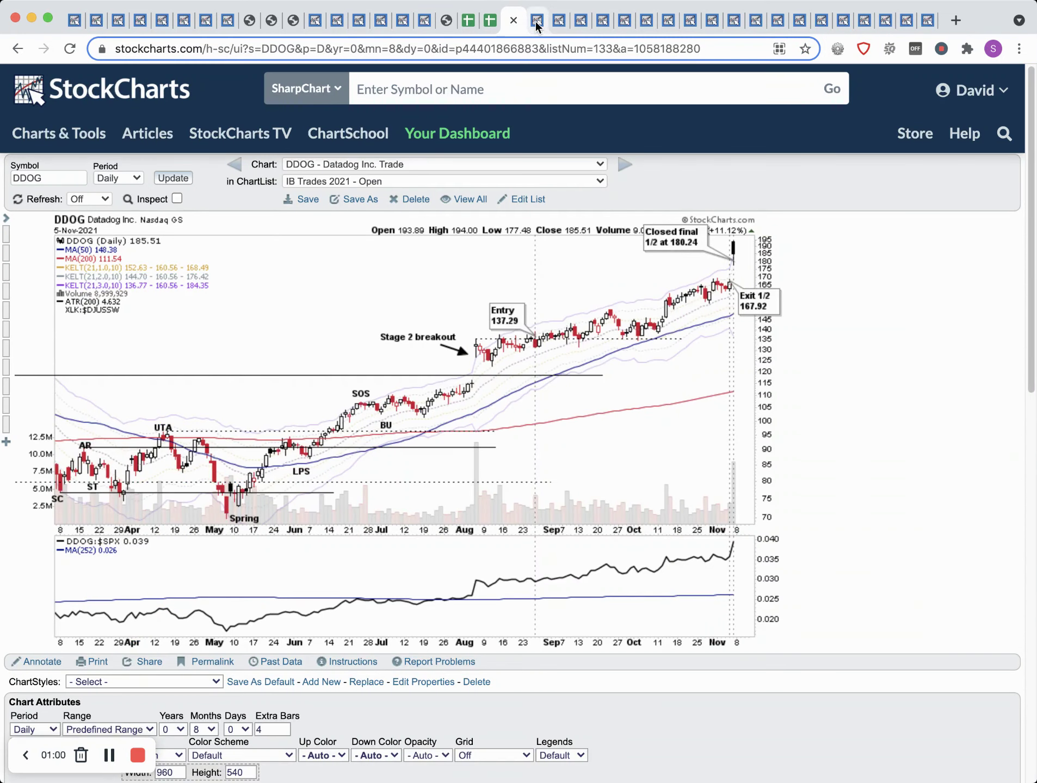
click(666, 22)
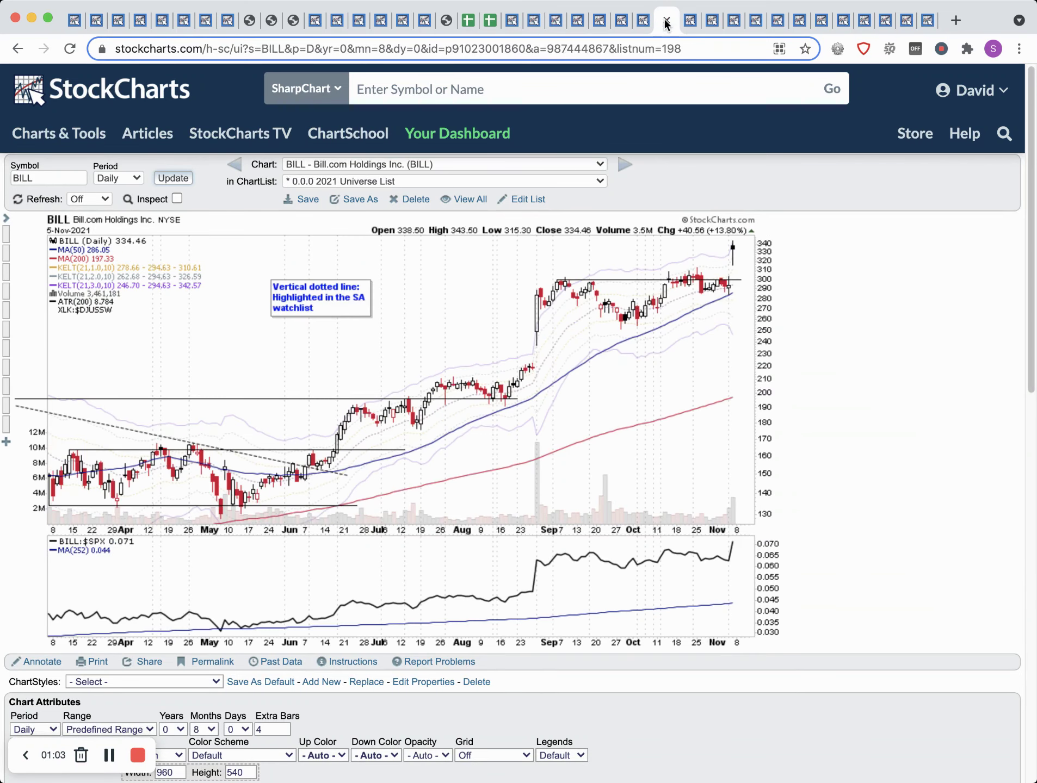
click(709, 22)
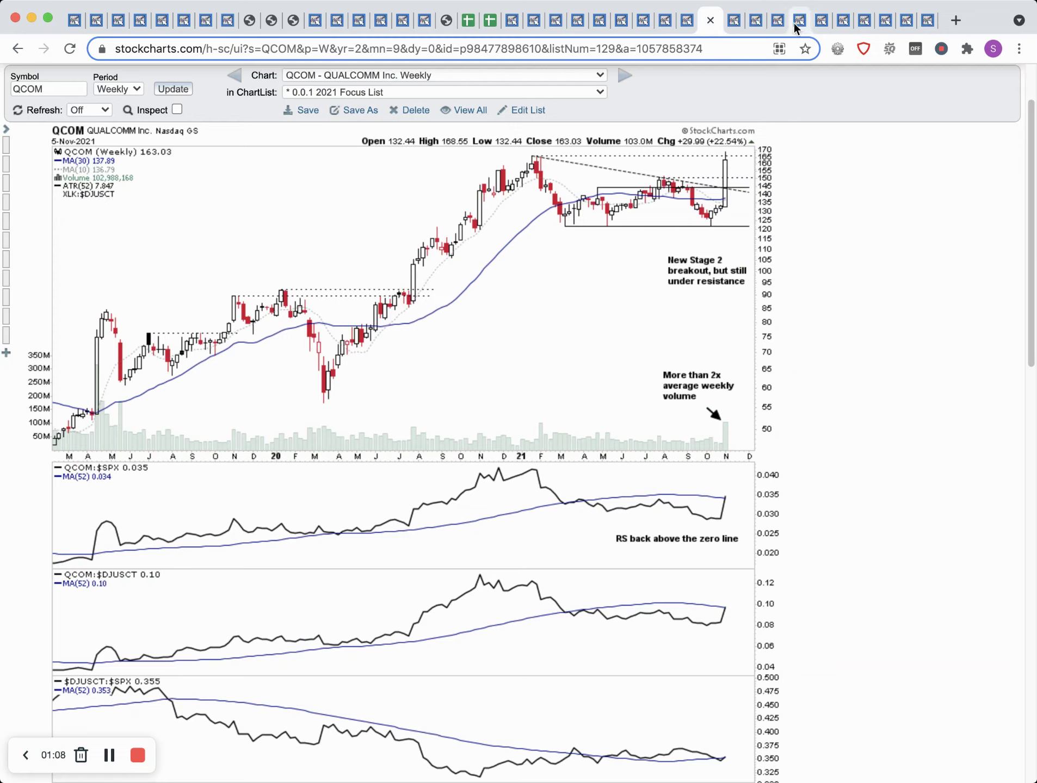
click(842, 22)
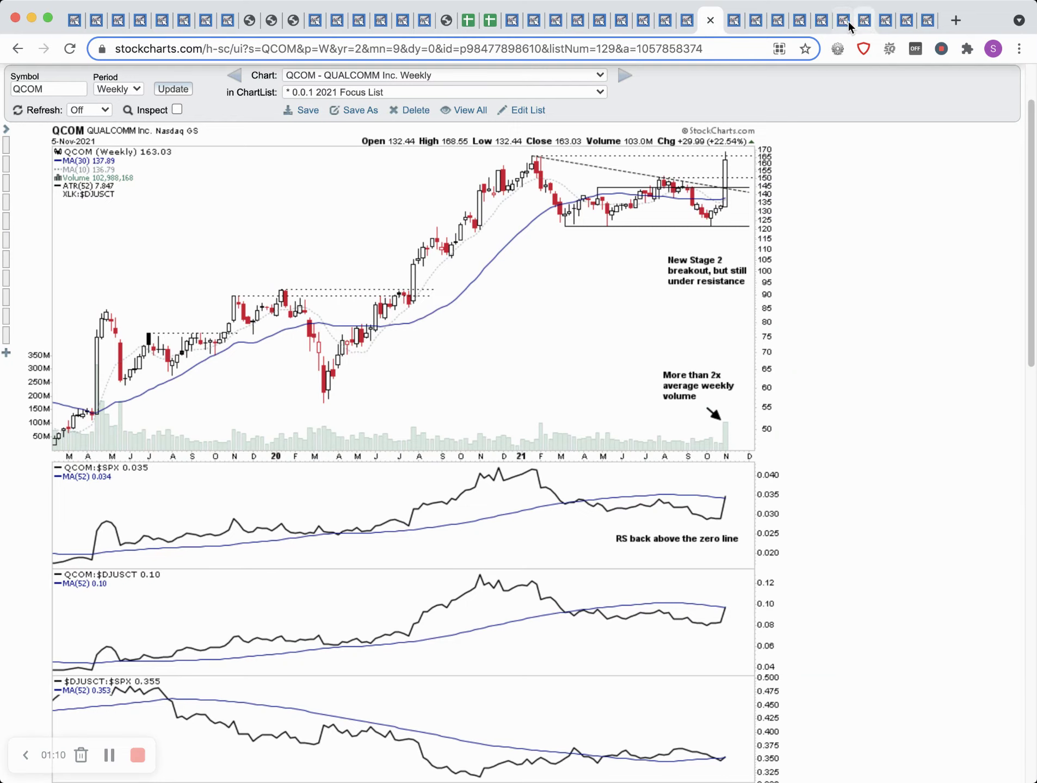
click(922, 24)
mouse_move(1034, 255)
mouse_down()
mouse_move(1035, 418)
mouse_move(1035, 213)
mouse_move(1033, 259)
mouse_up()
View the SPY chart in the Video Daily 3ATR style with Candlesticks as the chart type
click(75, 21)
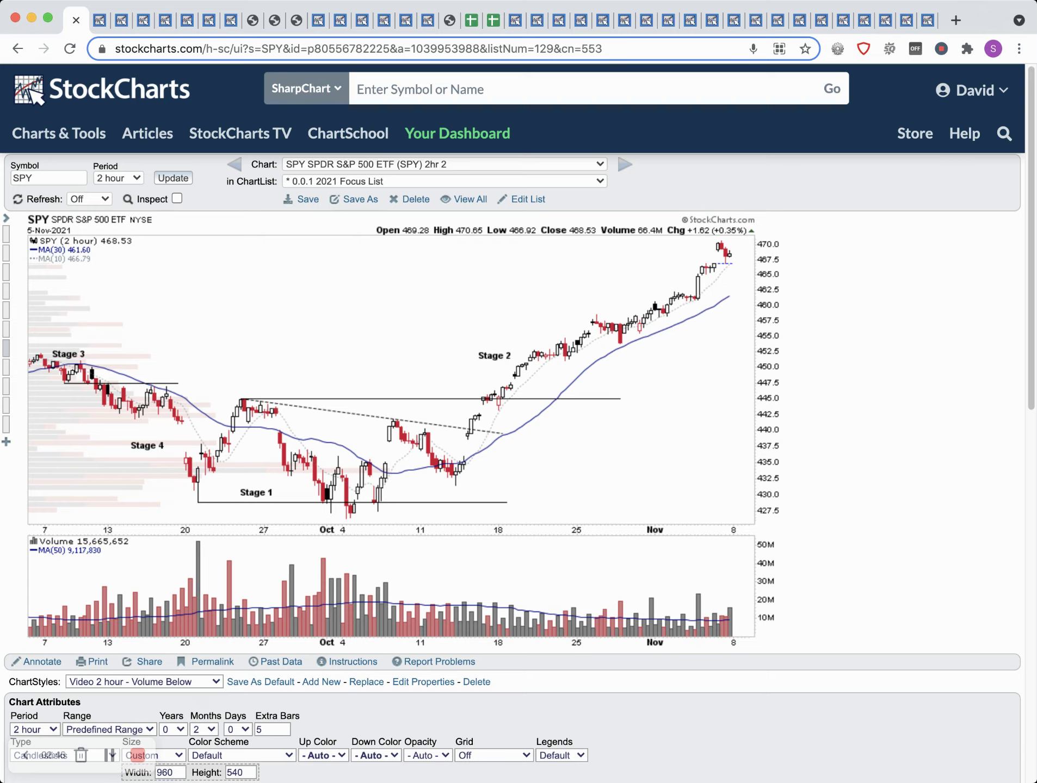
click(6, 387)
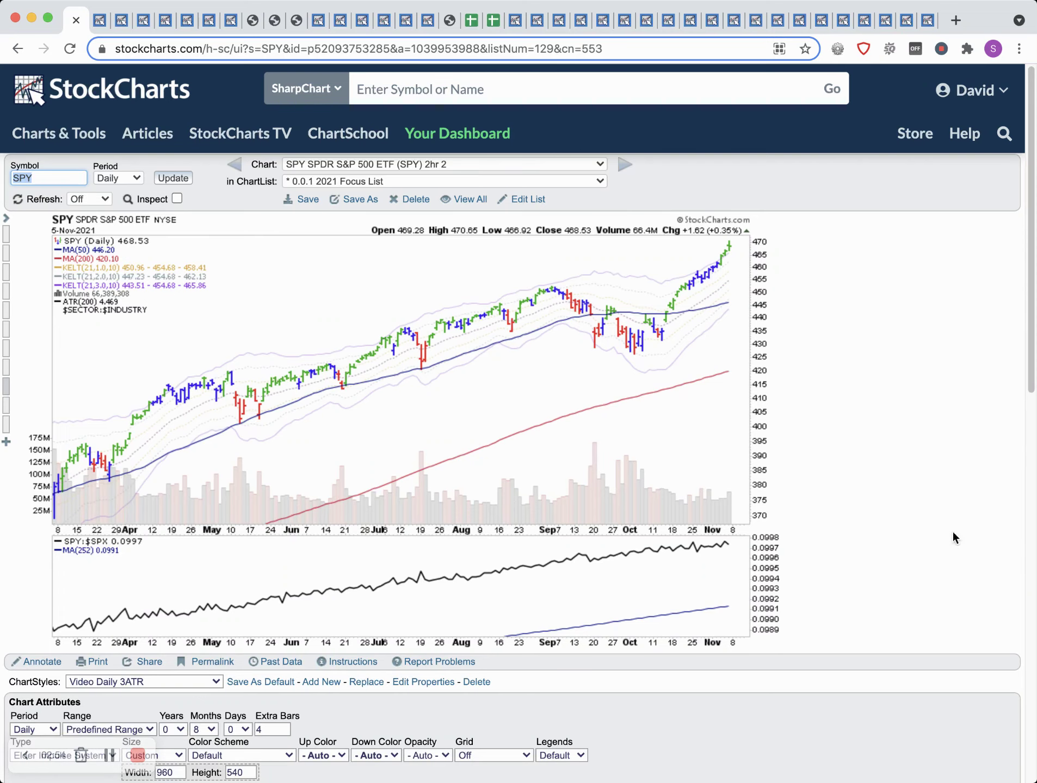
scroll(1013, 400, down, 3)
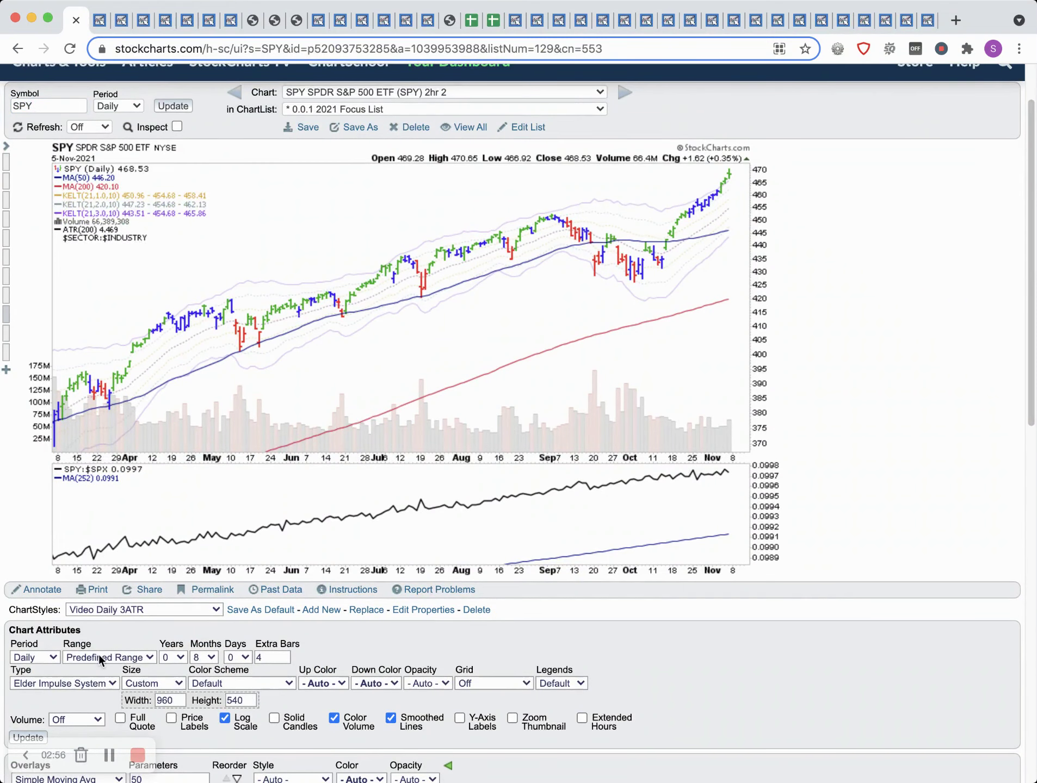
click(64, 683)
click(173, 106)
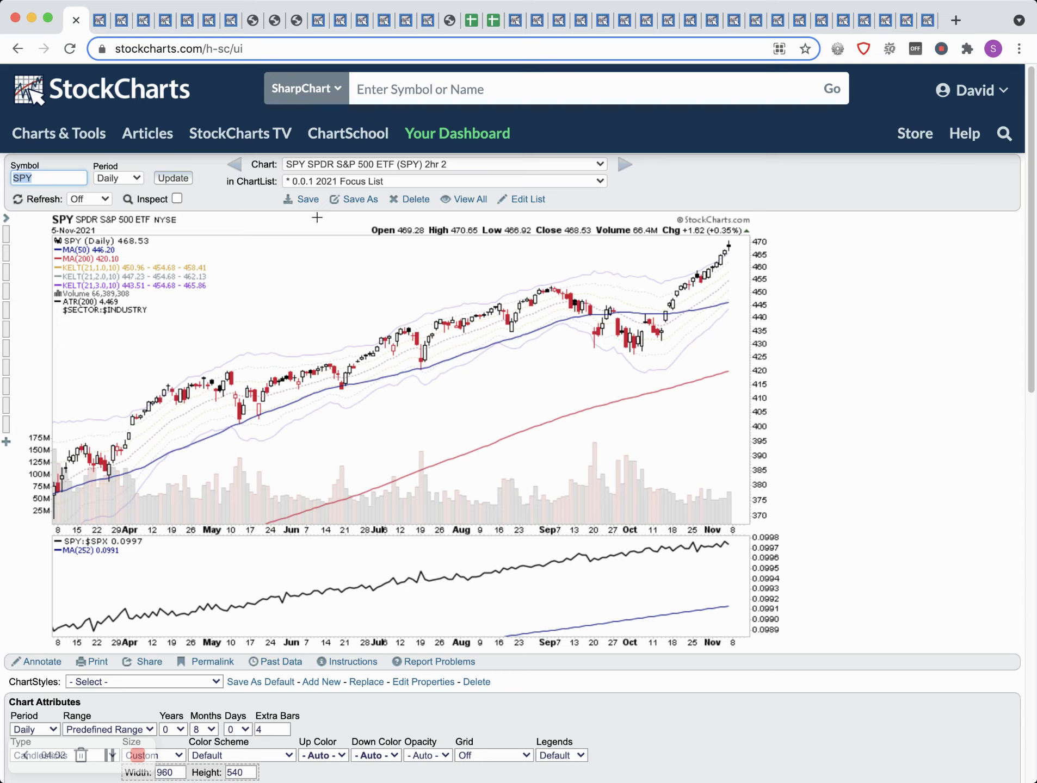
View QQQ in the Video Daily 3ATR style, return QQQ and SPY to their 2-hour charts, and compare the two
click(96, 20)
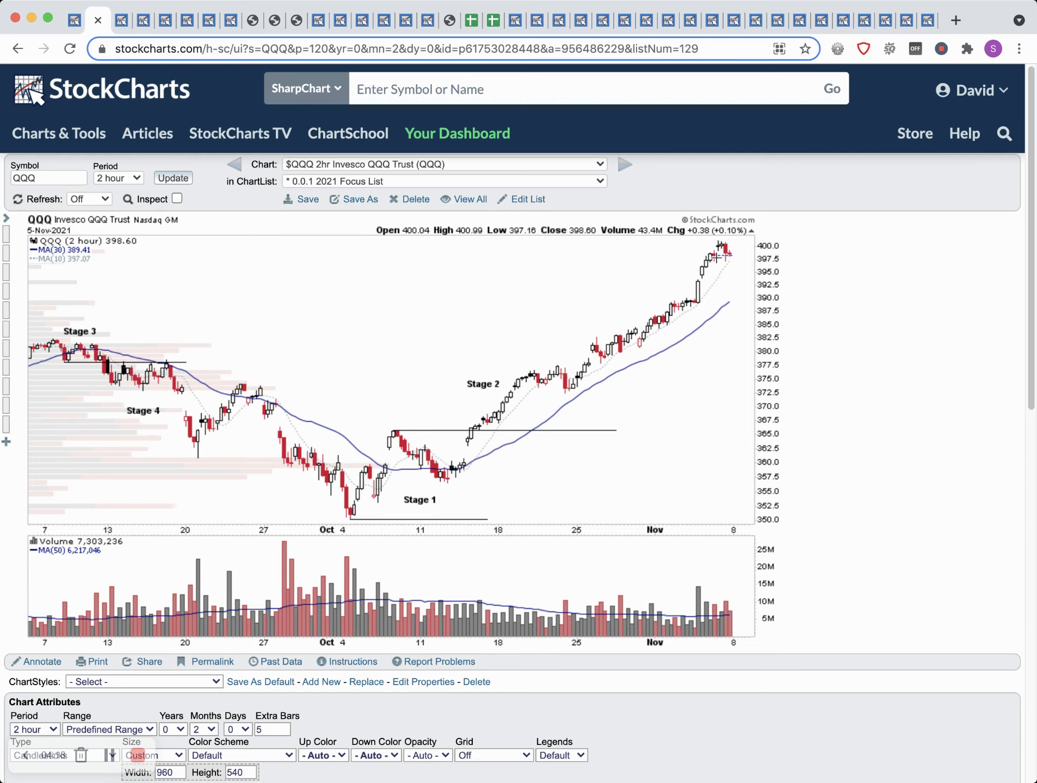
click(11, 405)
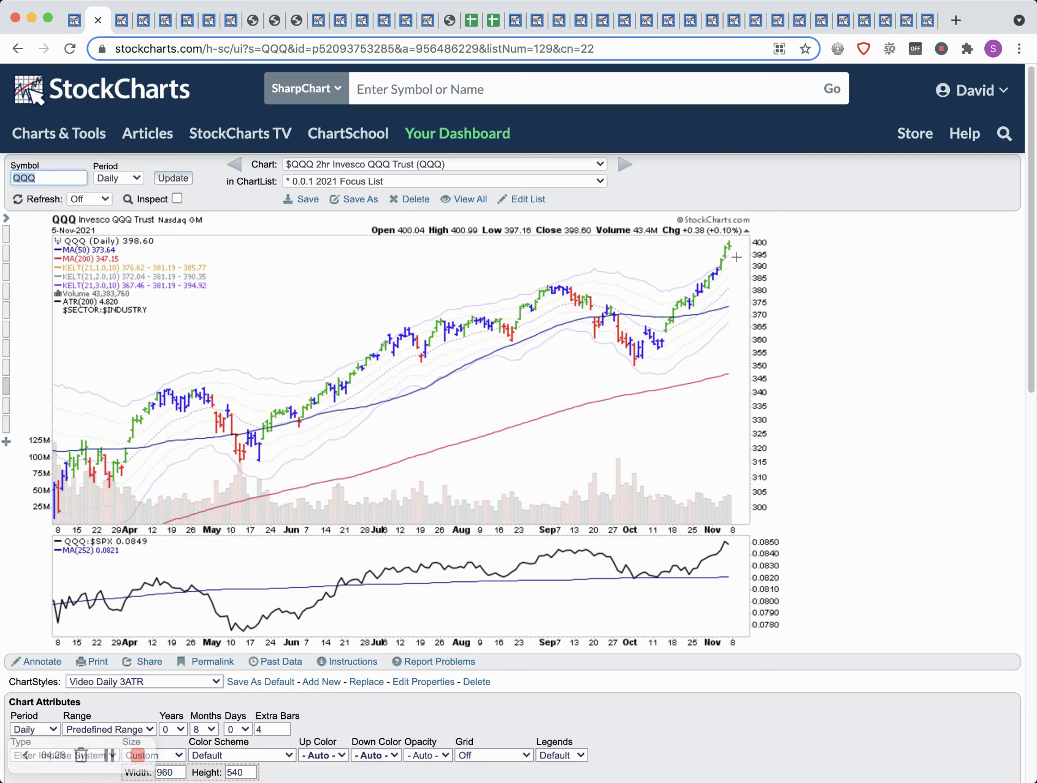
click(18, 48)
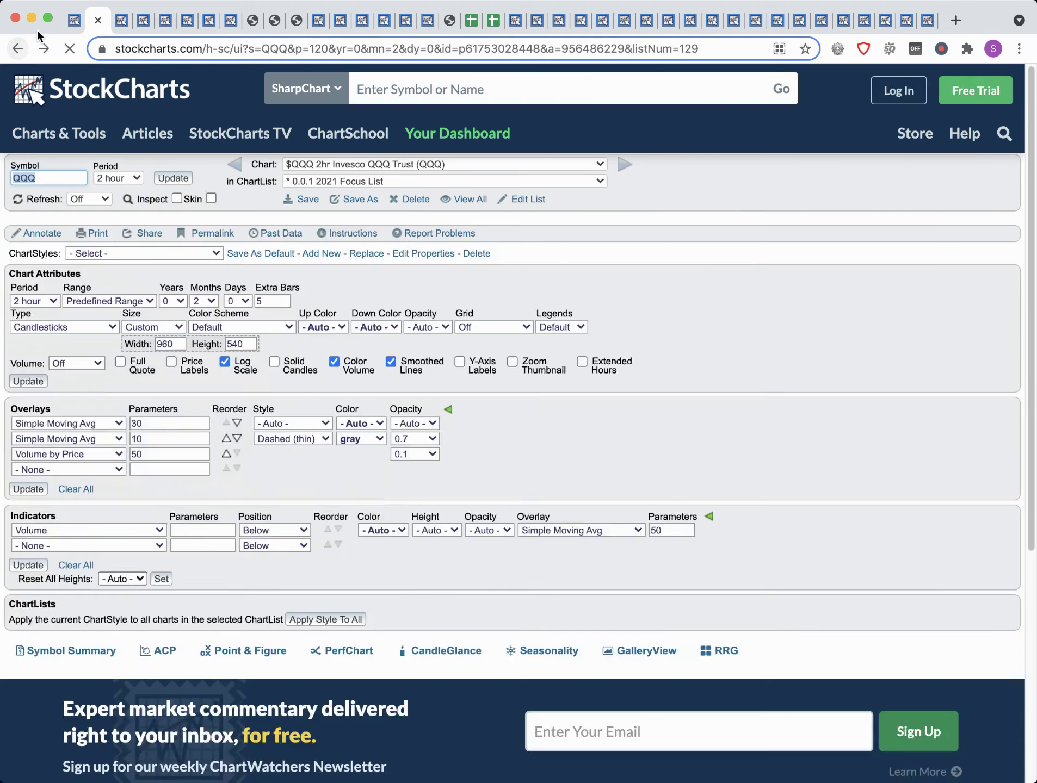
click(17, 48)
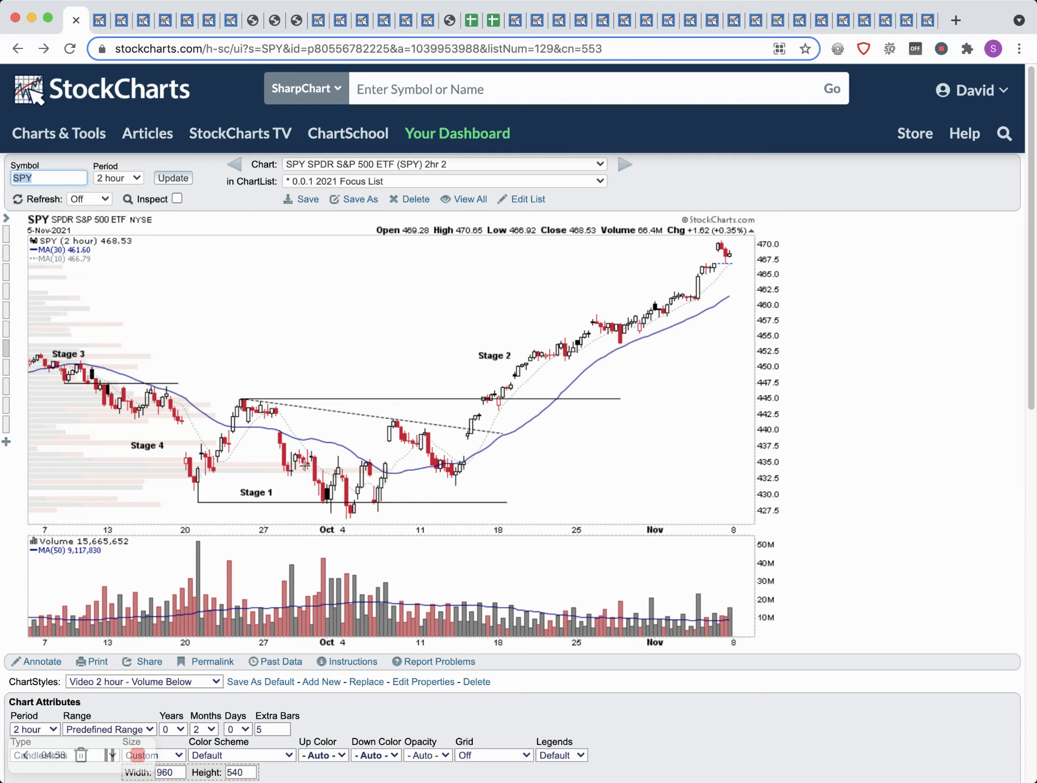
key(ctrl+Tab)
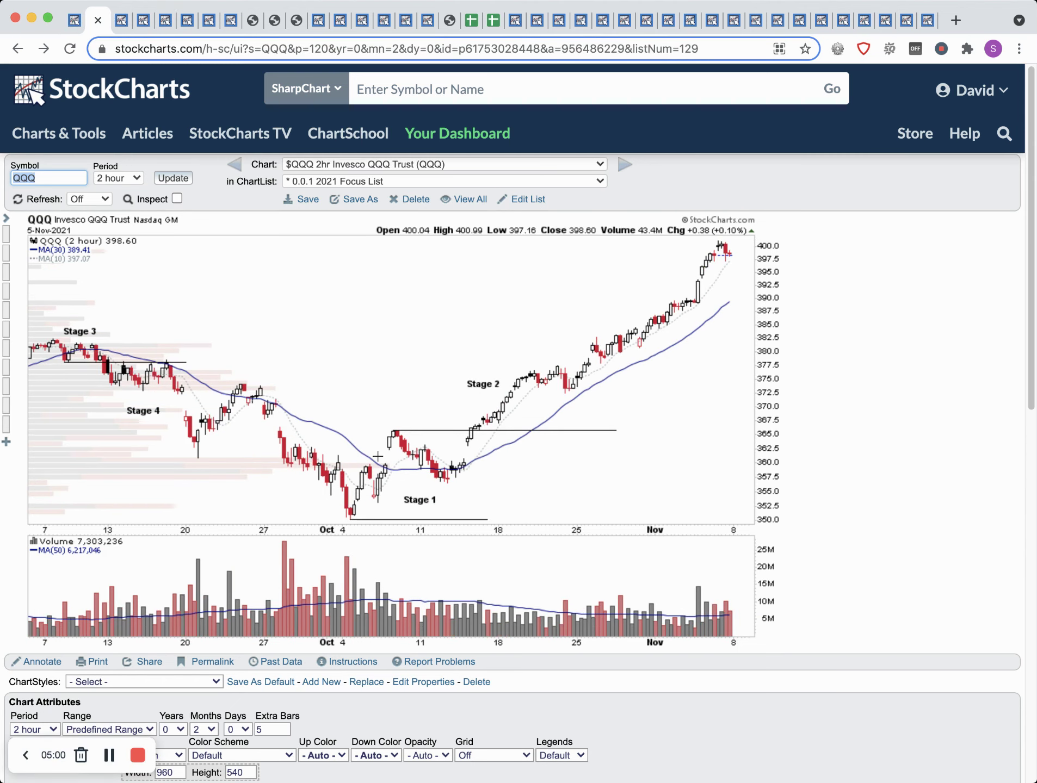
key(ctrl+shift+Tab)
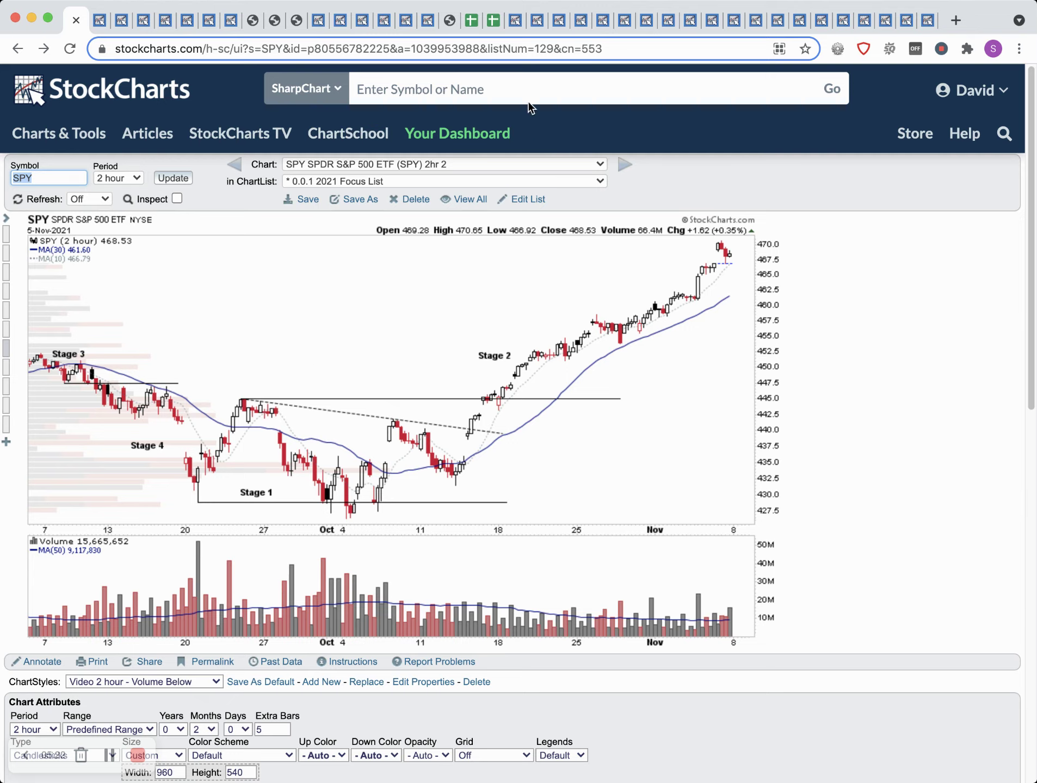
Compare the ZS, SNOW and U daily trade charts with the QQQ 2-hour chart
click(559, 23)
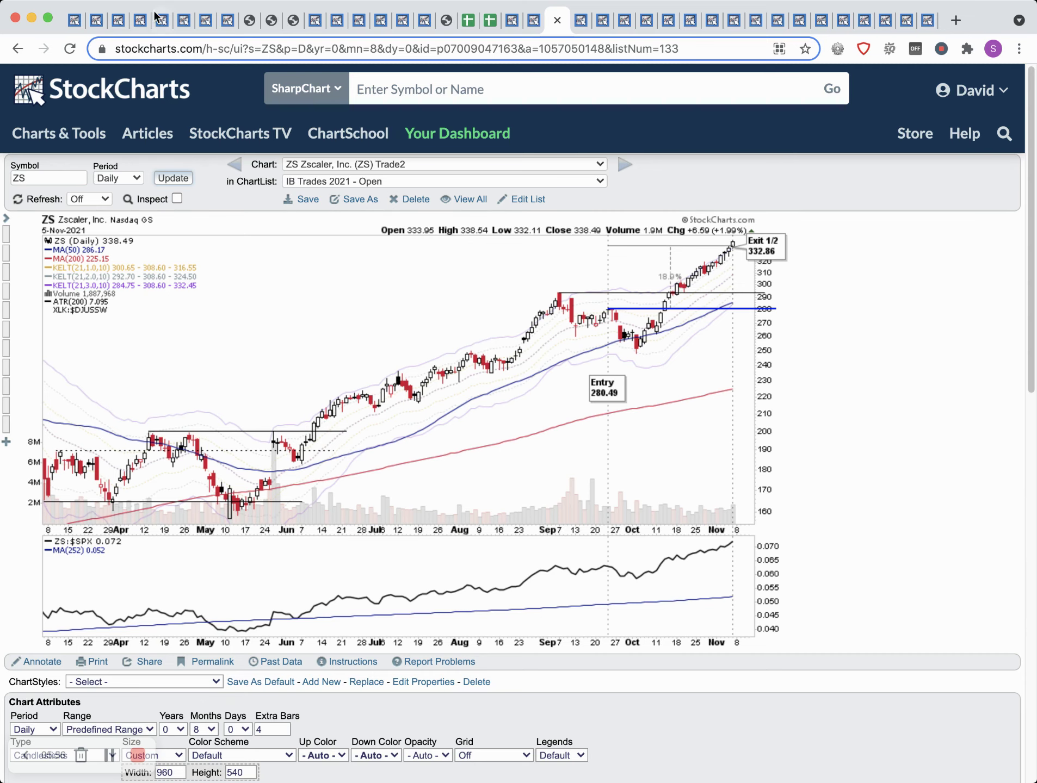
click(96, 20)
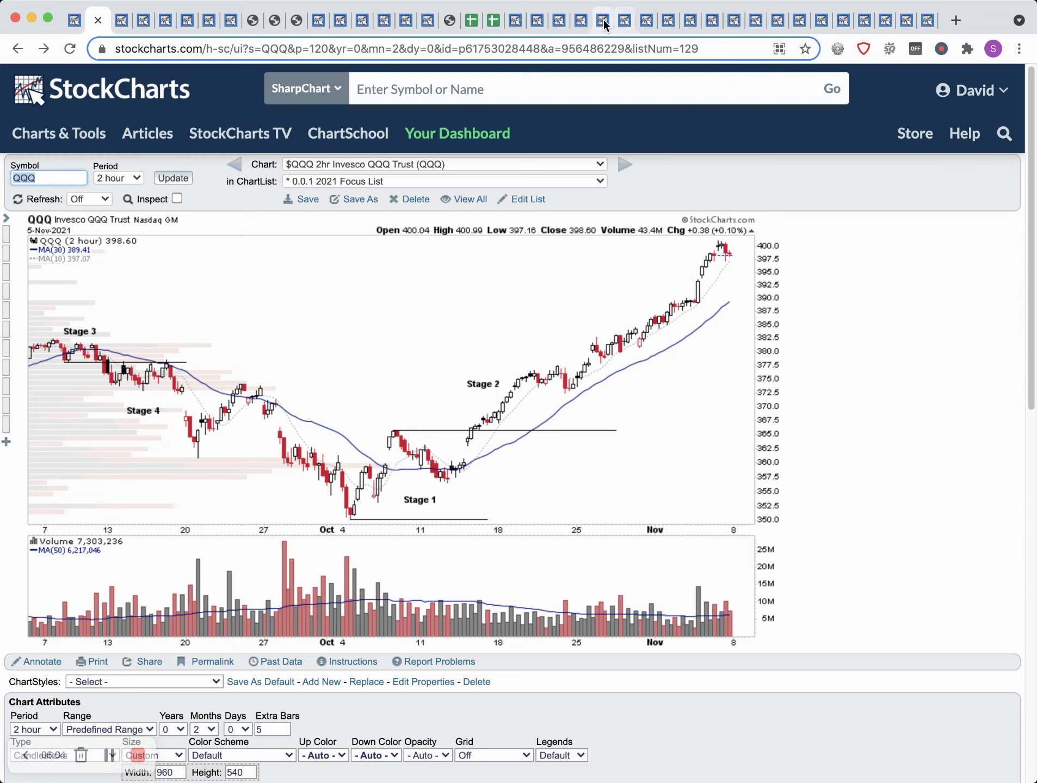
click(579, 21)
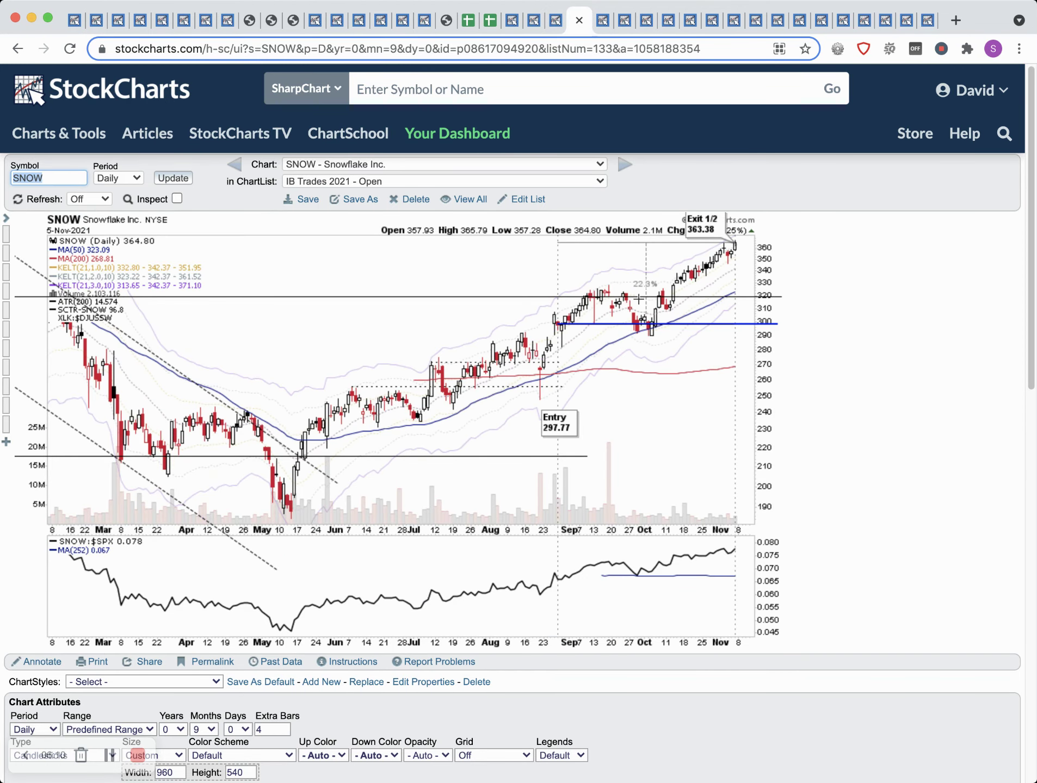
key(Page_Down)
key(Page_Down)
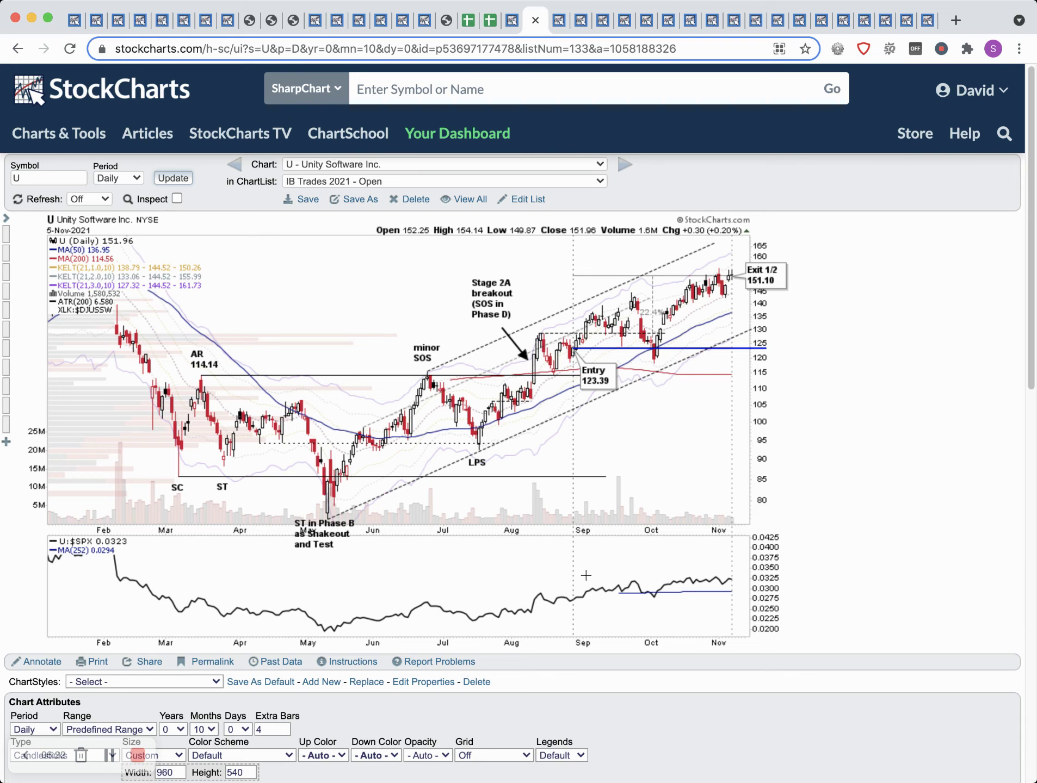
click(96, 20)
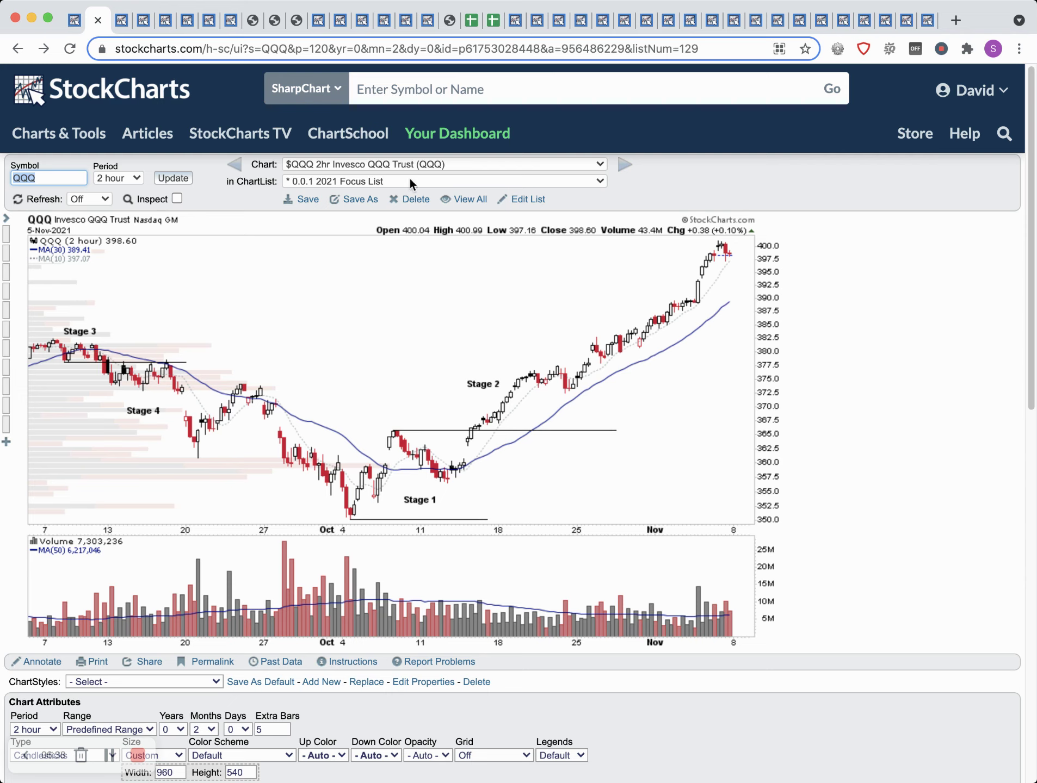
Open the $COMPQ daily chart and inspect the price data around the early October 2021 low
key(ctrl+Tab)
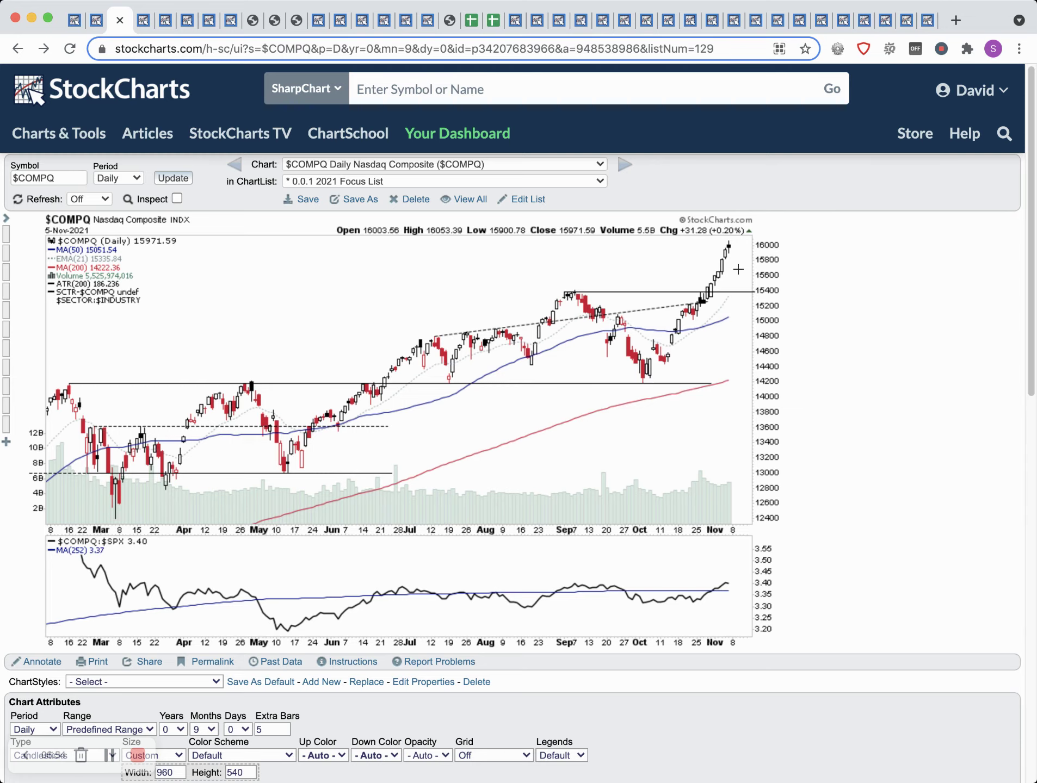
click(177, 199)
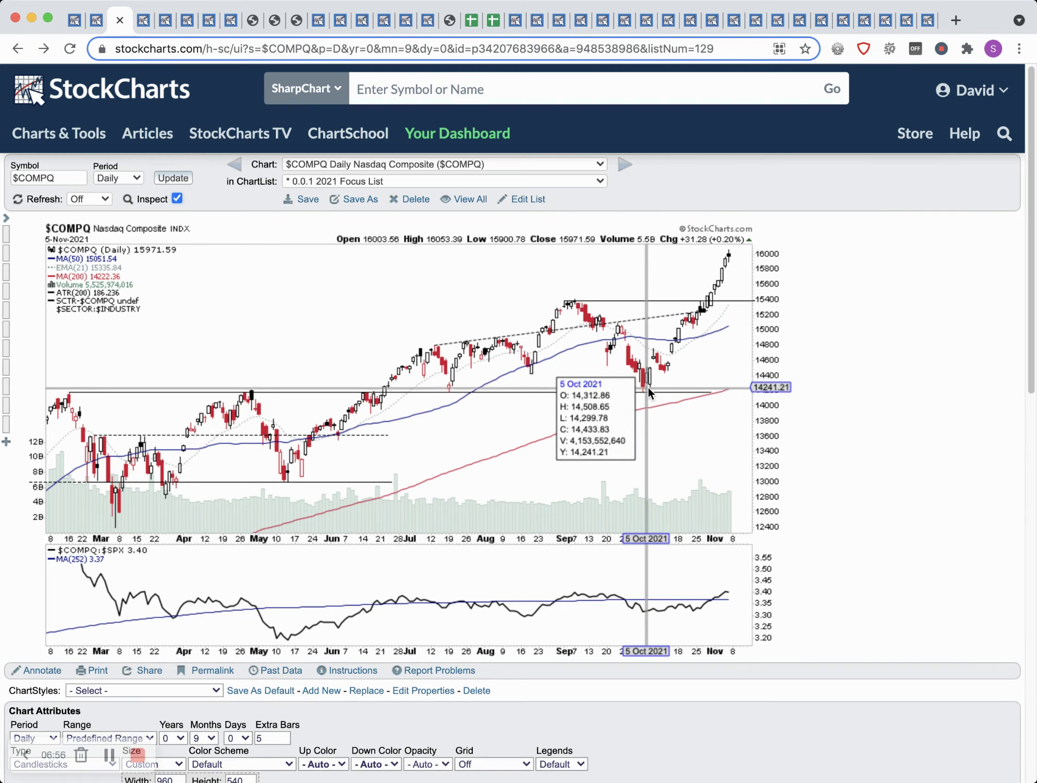
click(648, 390)
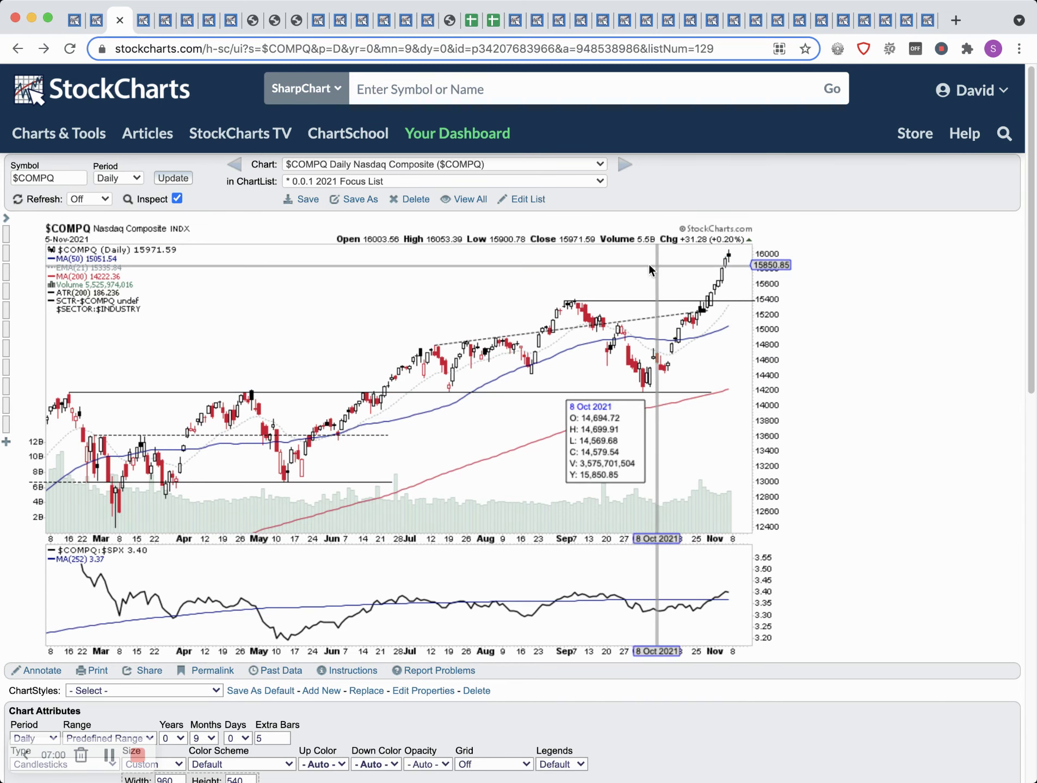
click(177, 198)
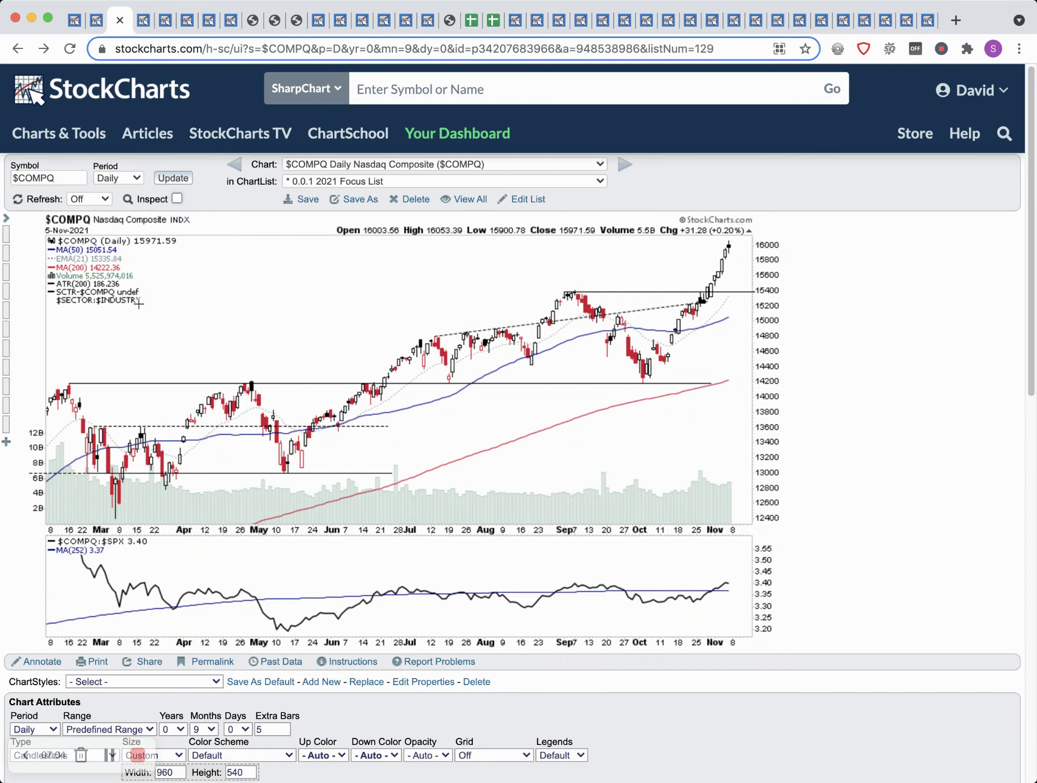
View $COMPQ in the Video Daily 3ATR style, return to its original chart, and open the FFTY daily chart
click(8, 390)
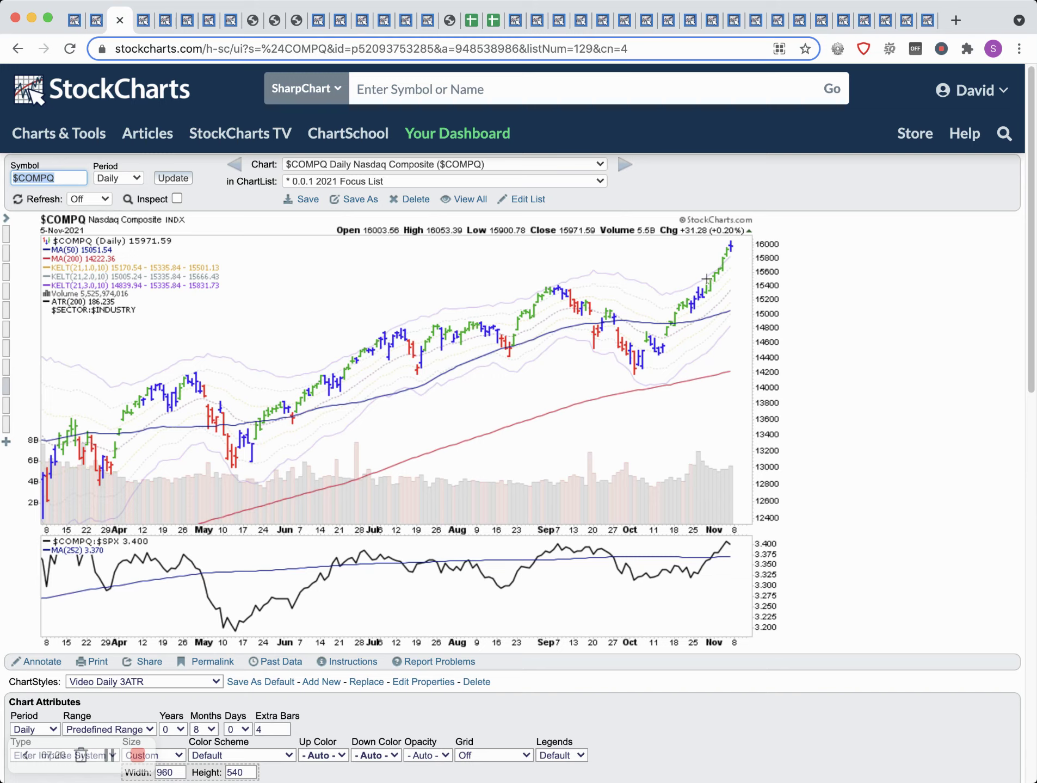
click(18, 48)
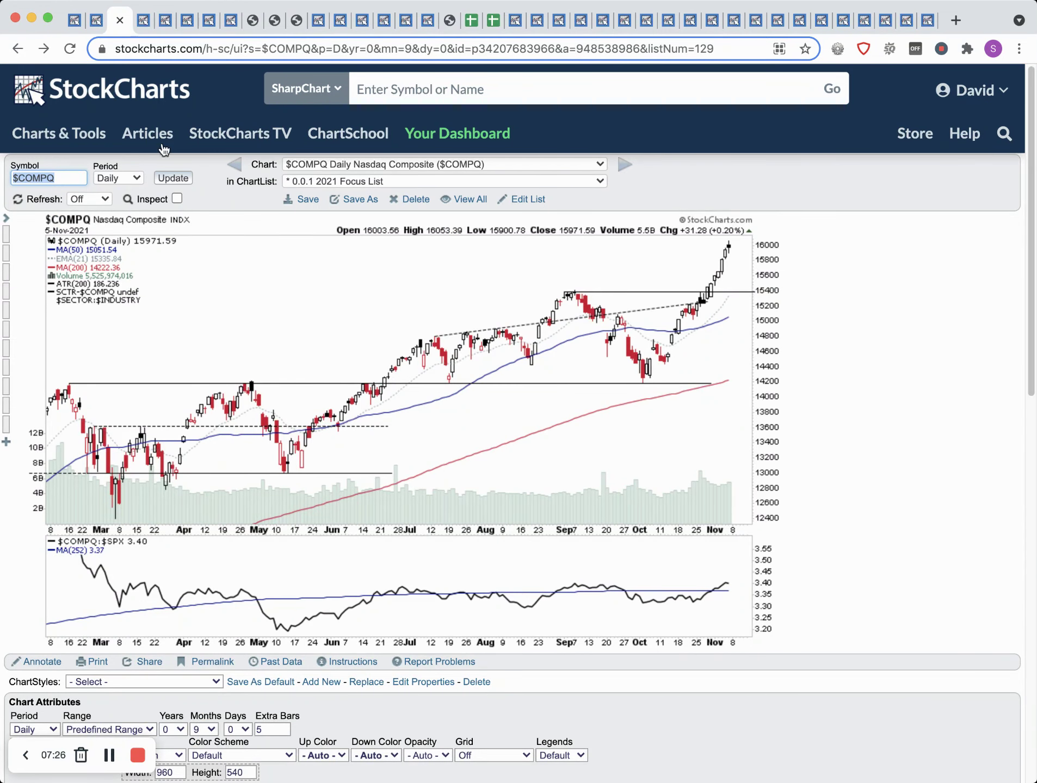
click(145, 21)
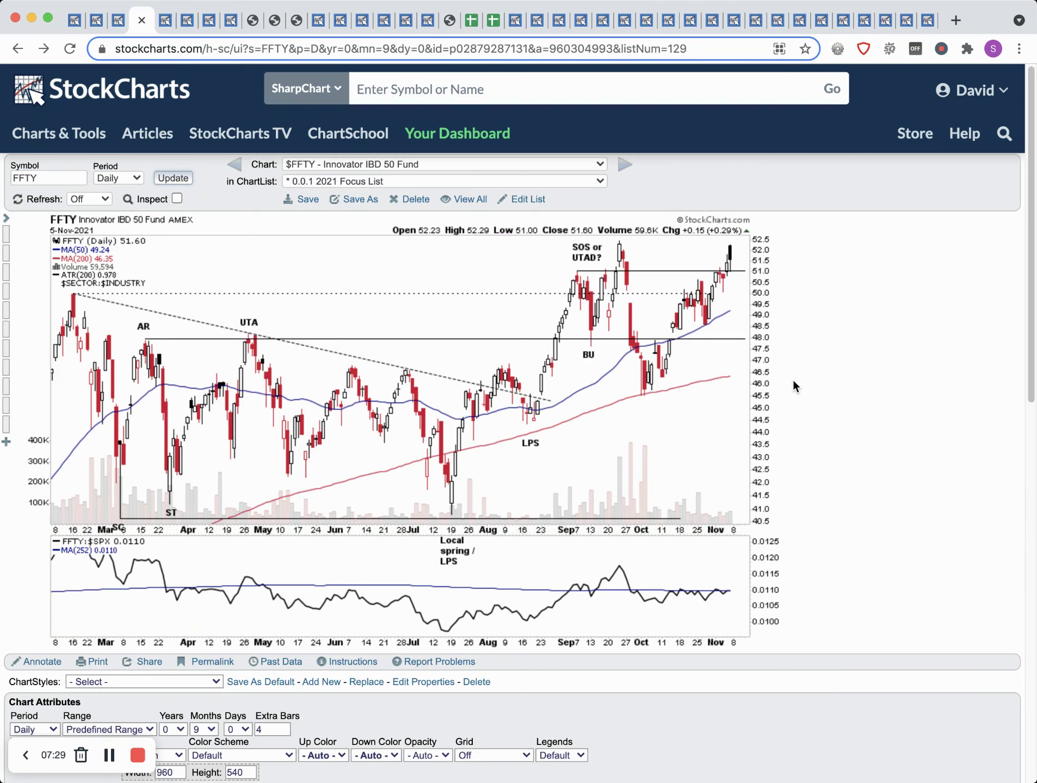
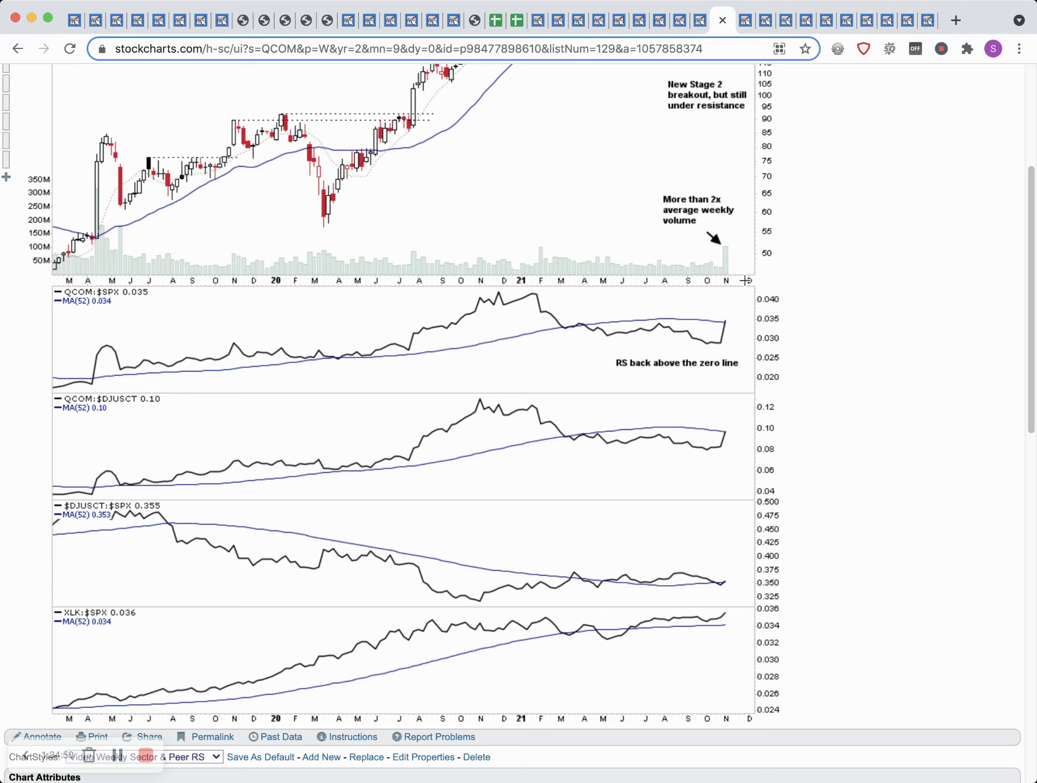
Examine the QCOM weekly chart's price breakout and its relative strength panels against the market, peers and sector
drag(1017, 359, 1021, 256)
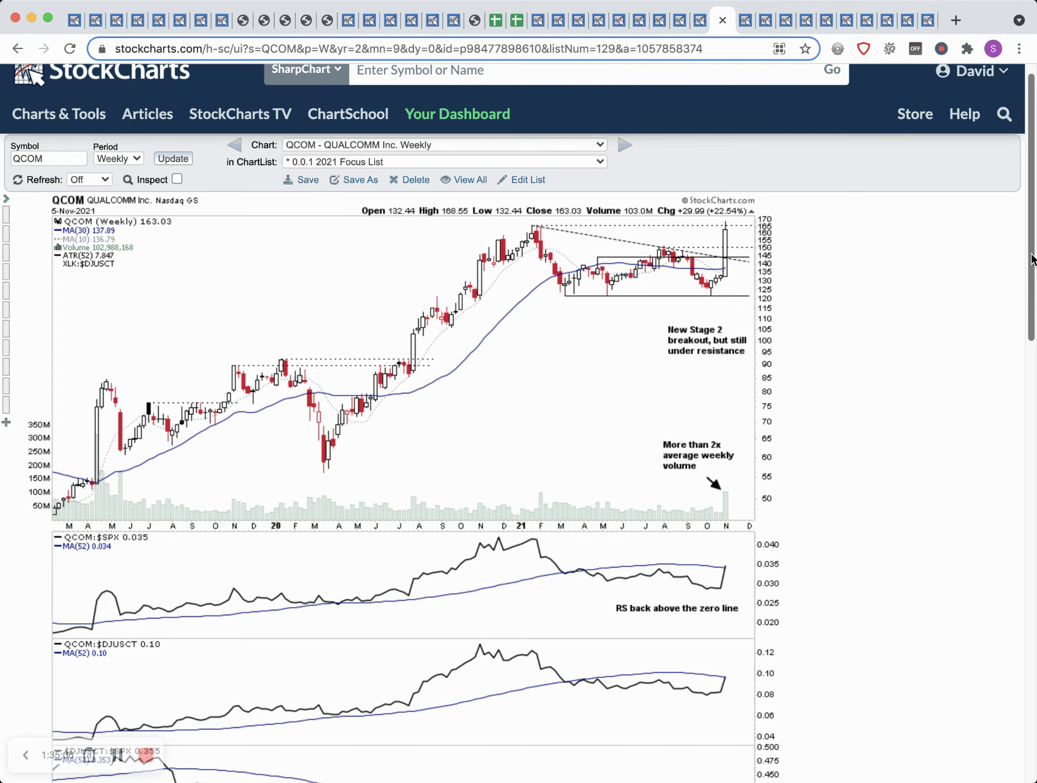
scroll(1003, 369, down, 5)
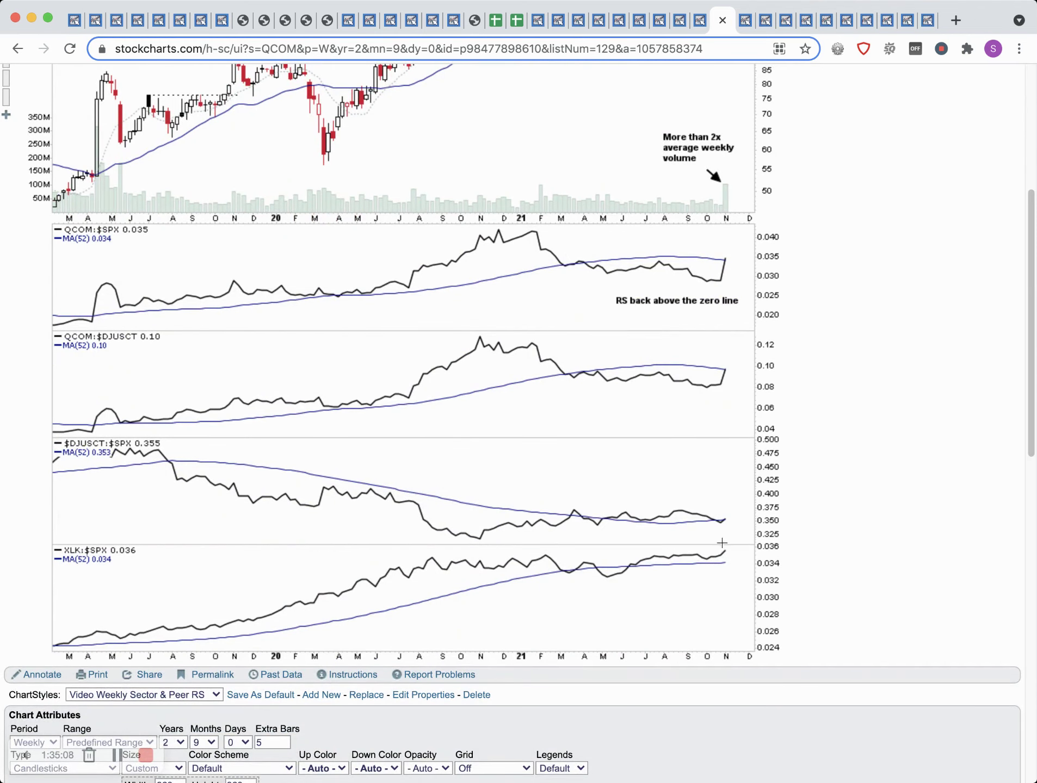
scroll(1000, 438, up, 6)
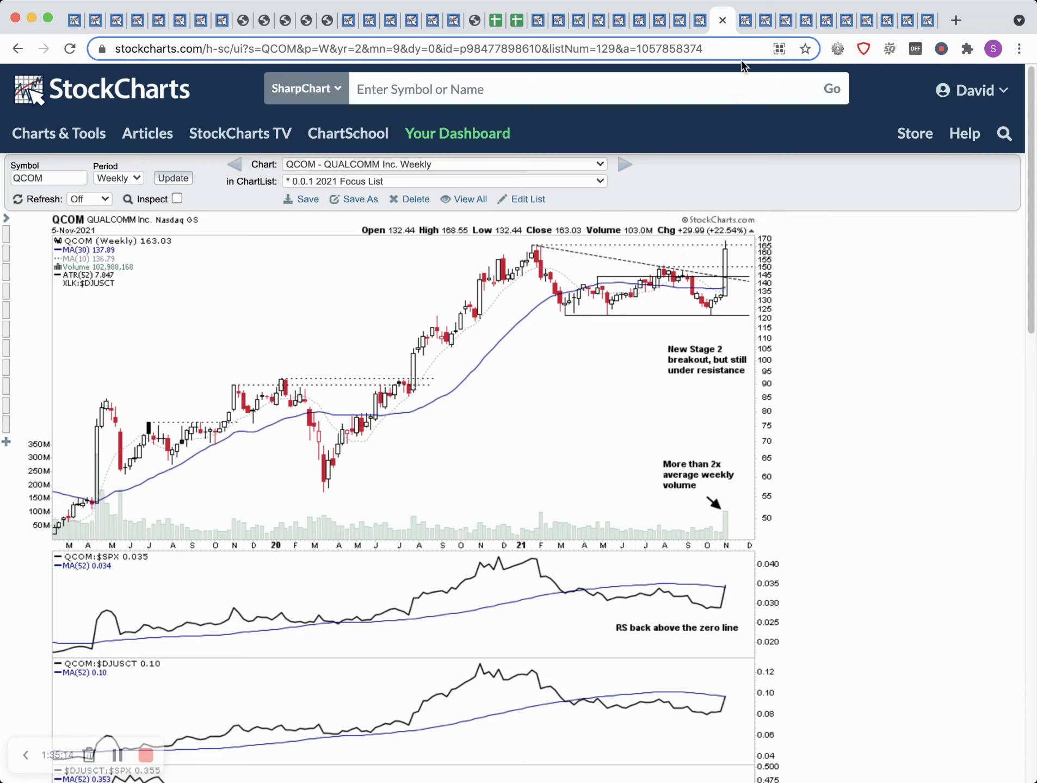
Open the QCOM daily chart and sketch temporary rectangles over the early November gap and breakout candles, then discard the annotations
click(741, 25)
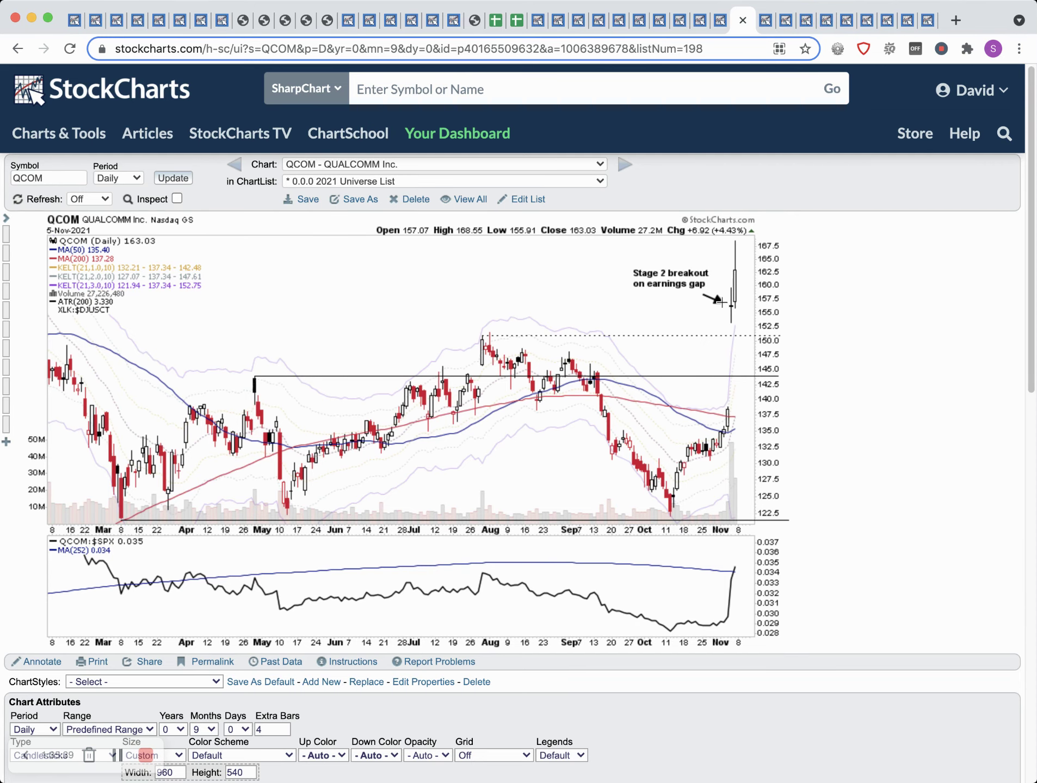
click(38, 662)
click(16, 308)
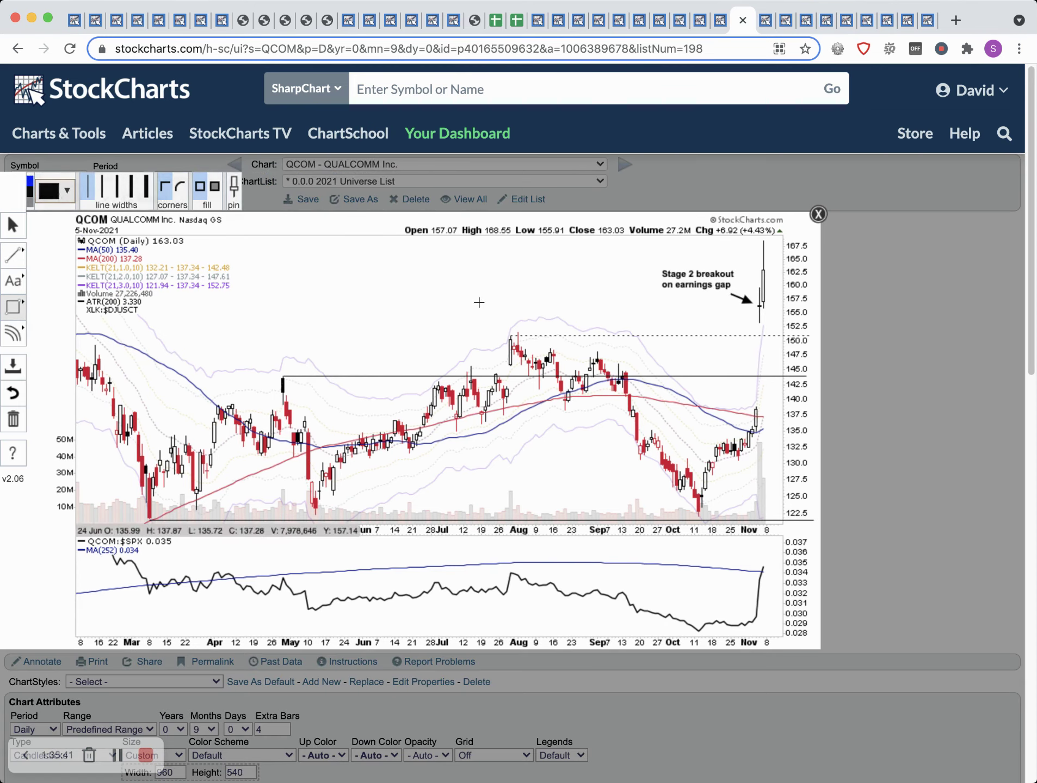
drag(755, 411, 763, 286)
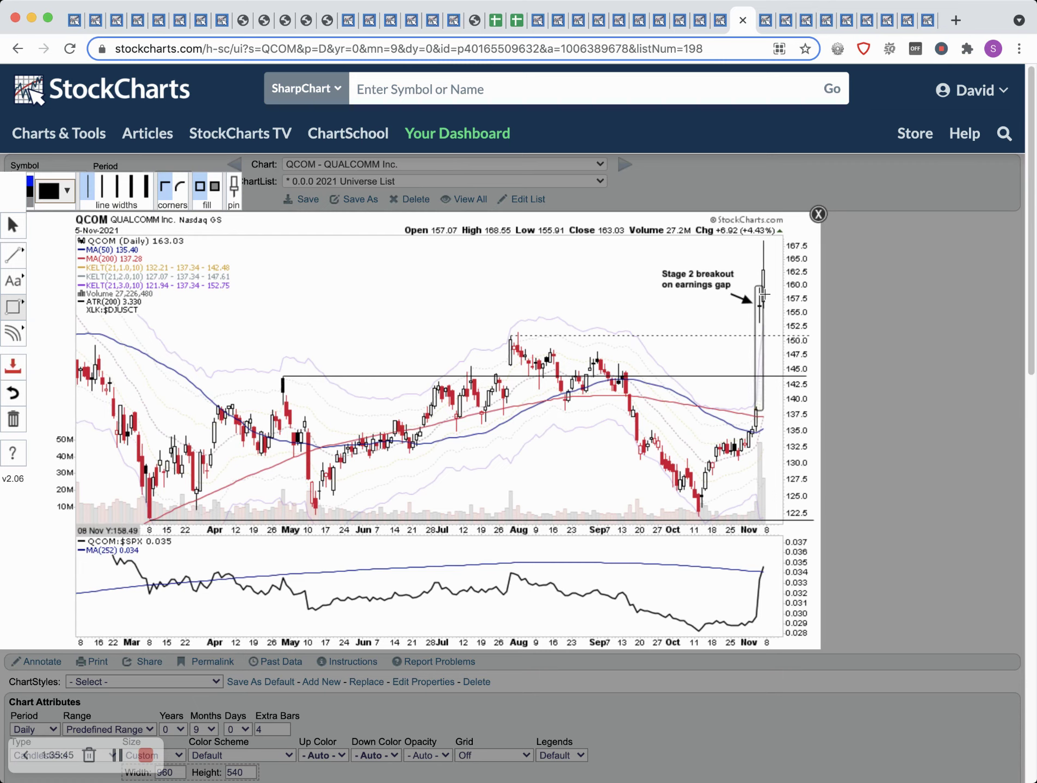
drag(755, 284, 784, 286)
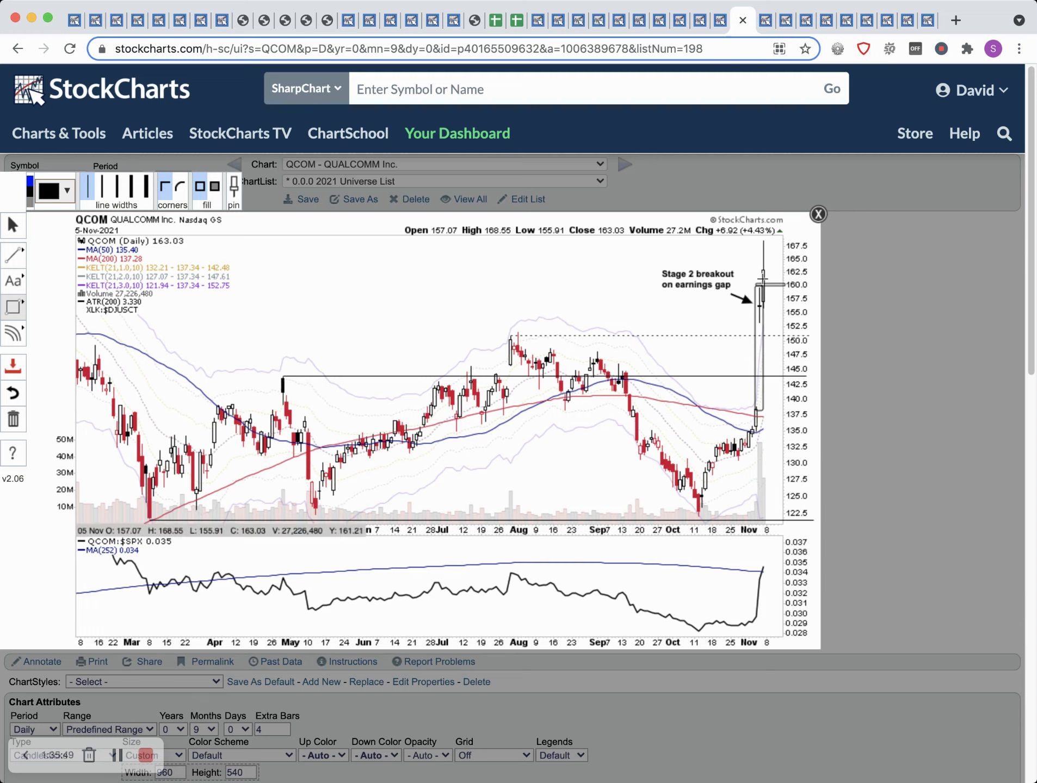
drag(759, 269, 767, 239)
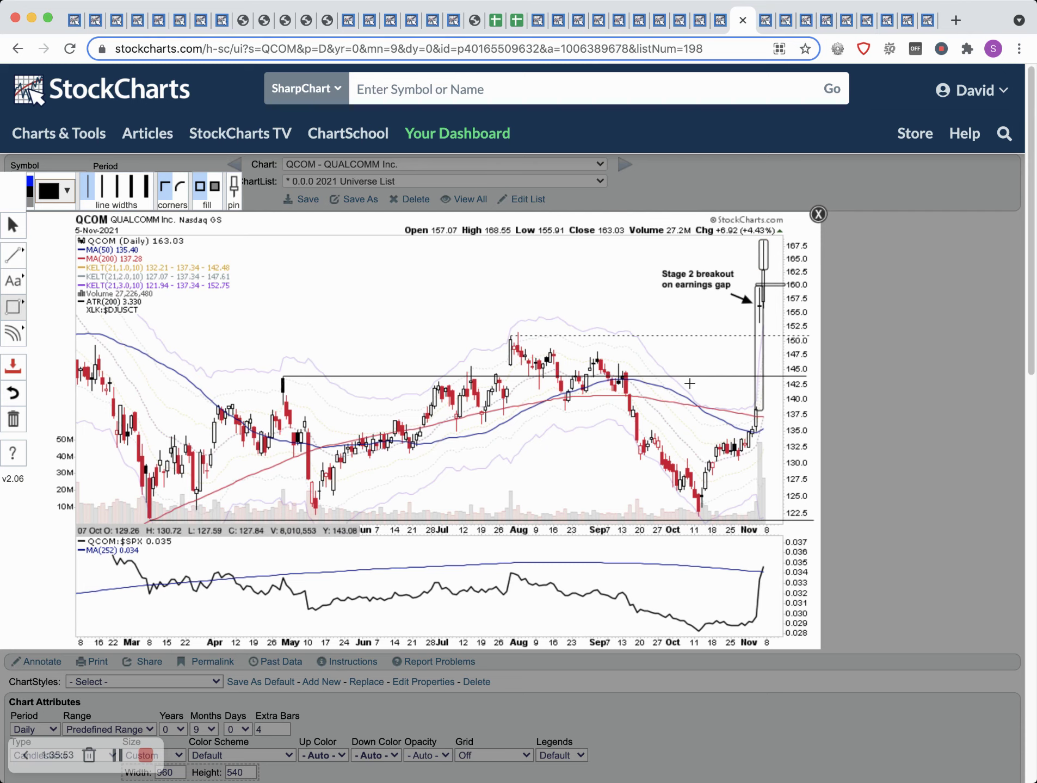
click(817, 215)
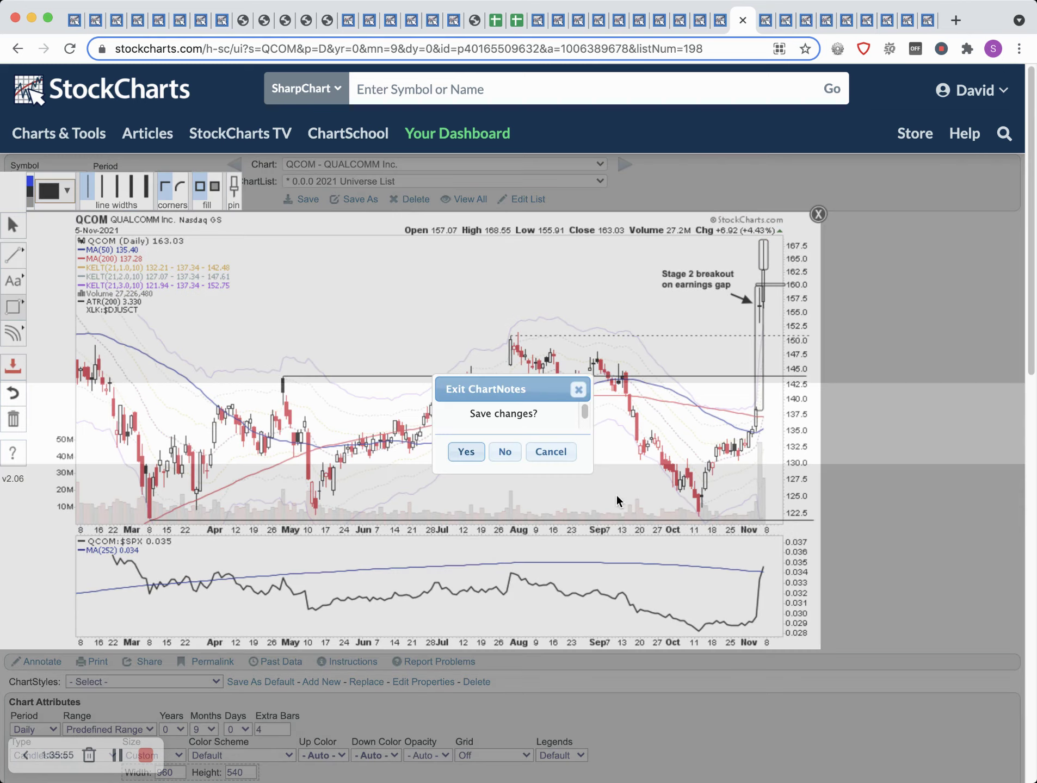
click(506, 453)
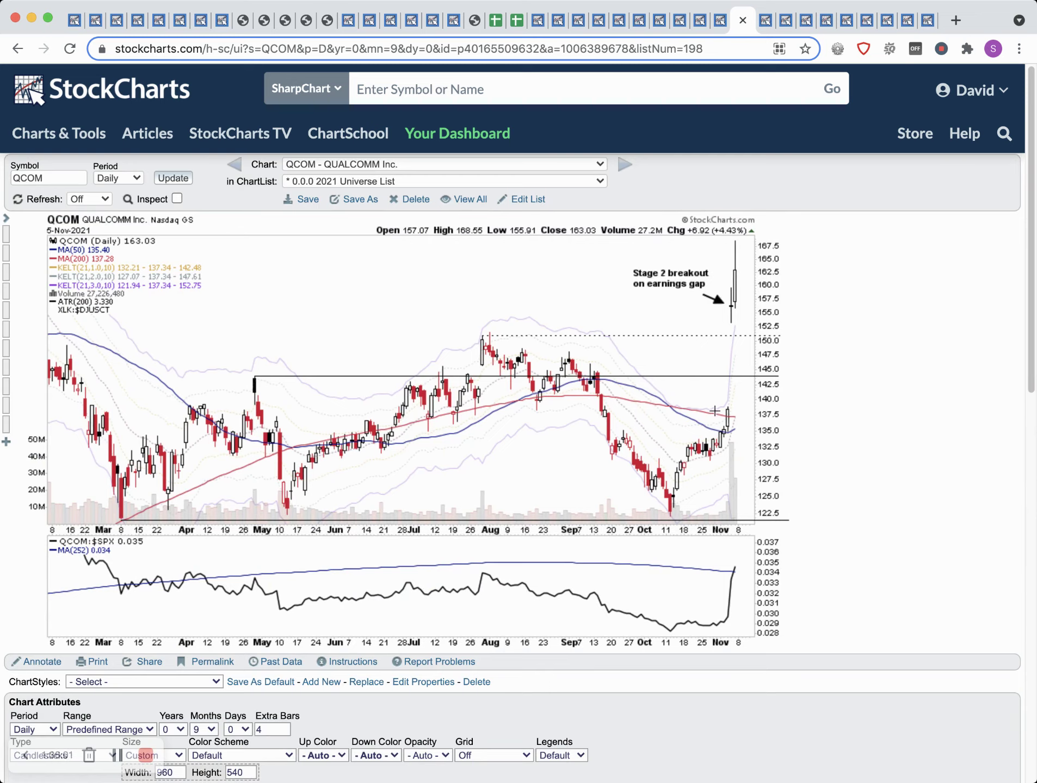
Measure QCOM's percentage move from the October low to the November high on the daily chart and compare it with the weekly chart
click(177, 199)
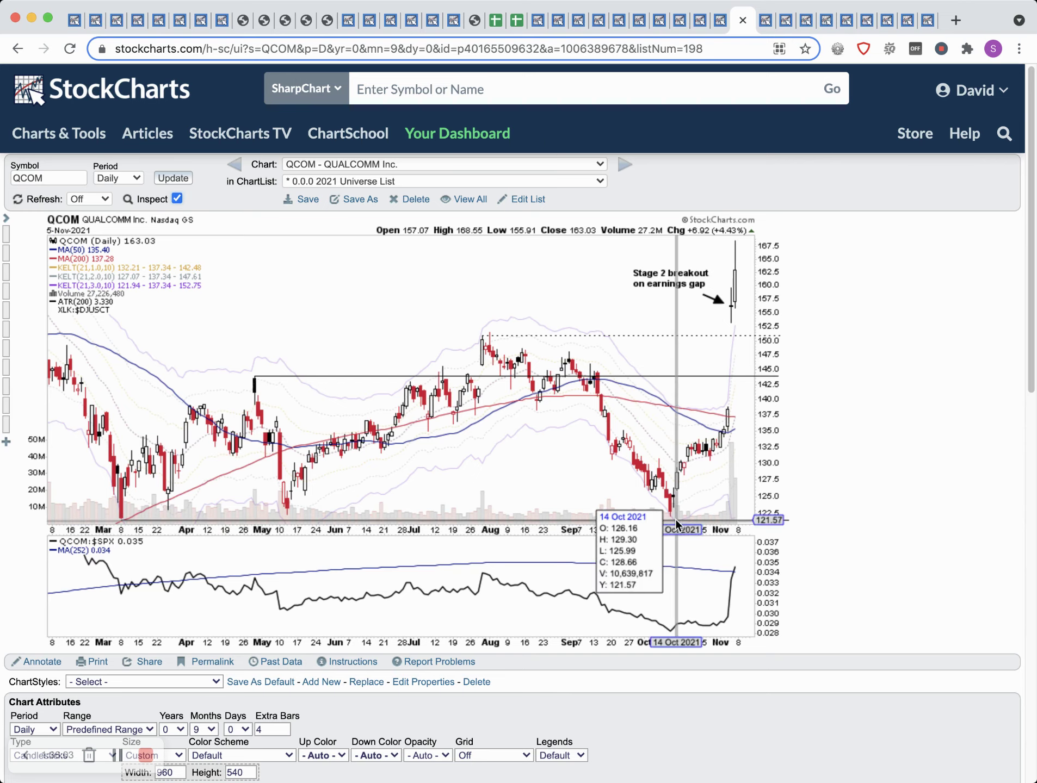
drag(675, 512, 688, 240)
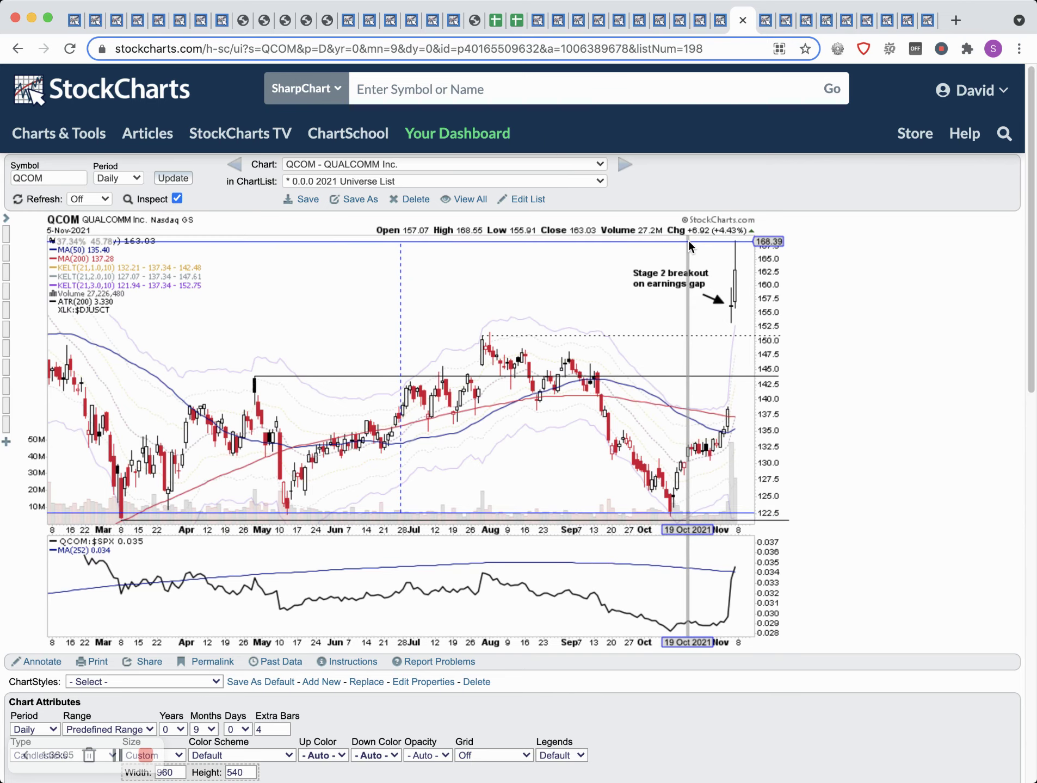
click(177, 198)
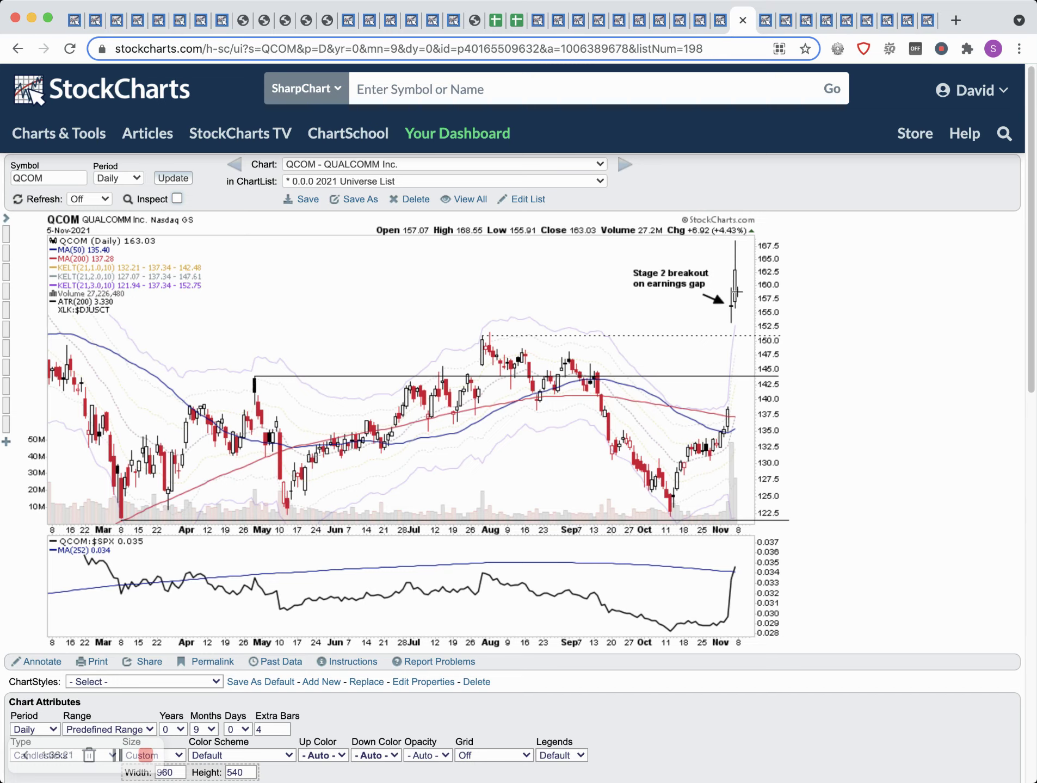
click(714, 25)
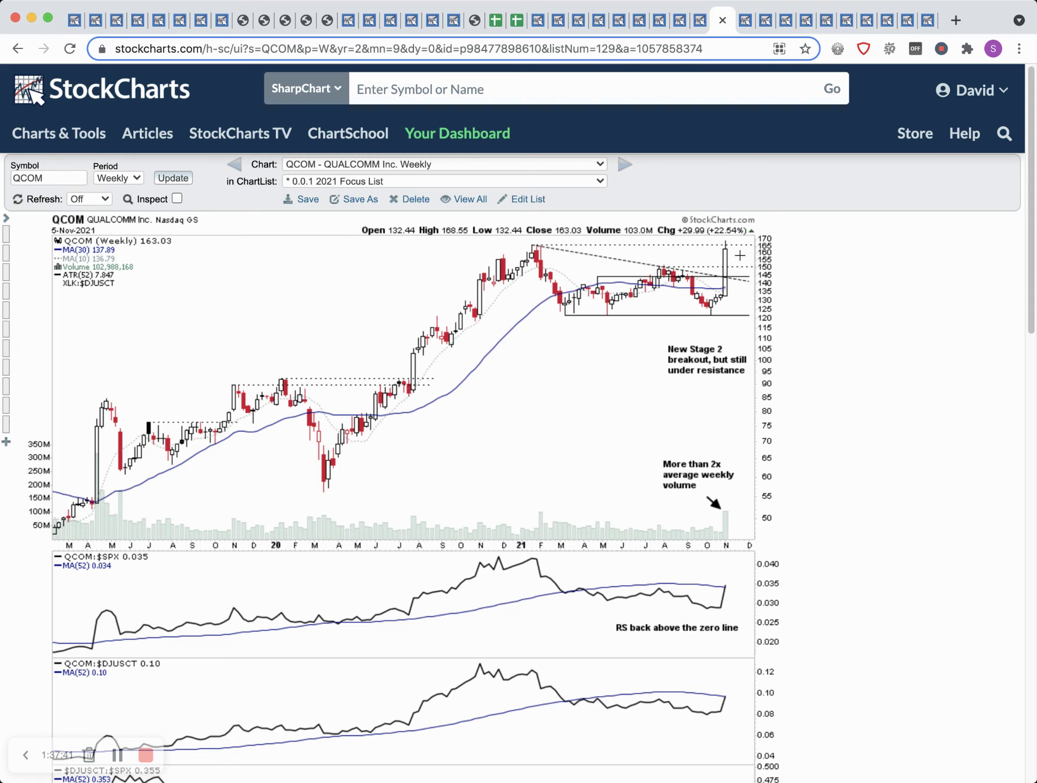
click(742, 21)
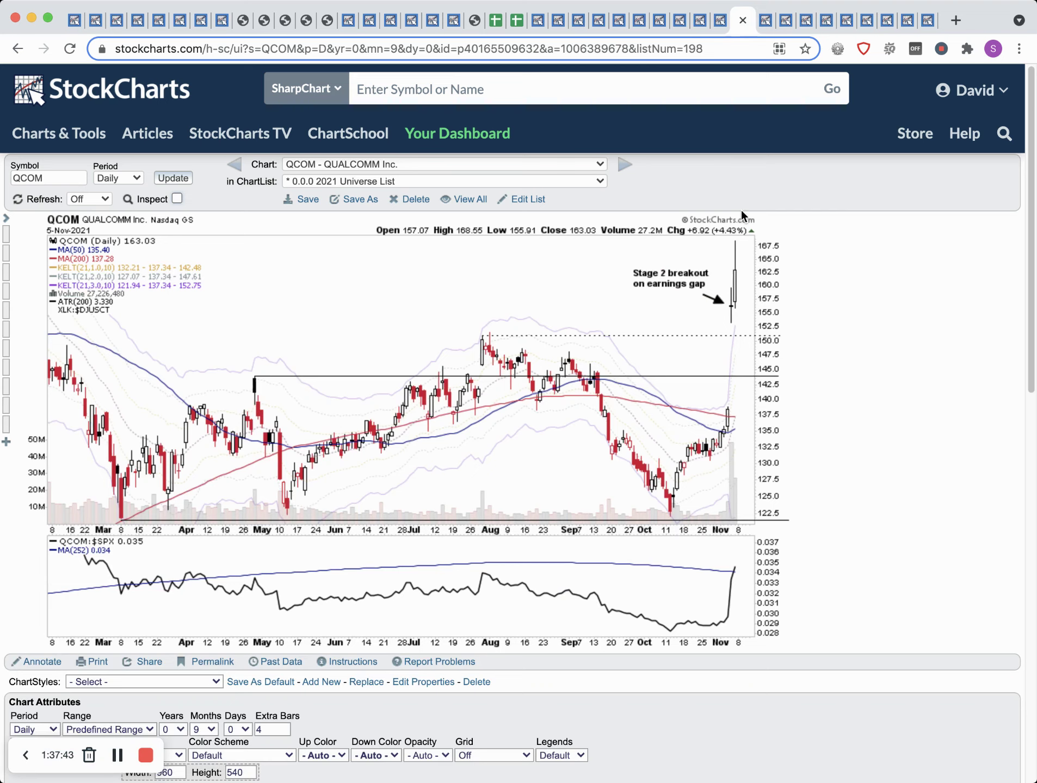
Open the EXPE weekly chart and examine its price breakout and relative strength panels
click(765, 22)
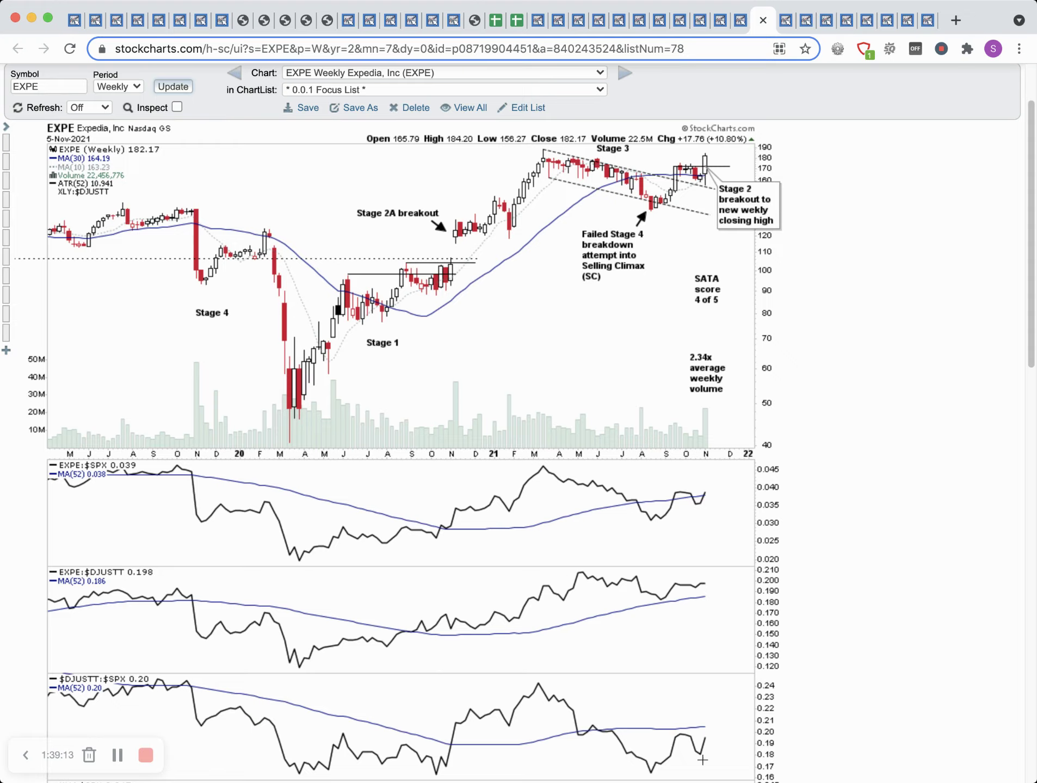
mouse_move(1031, 327)
mouse_down()
mouse_move(1027, 426)
mouse_move(1023, 338)
mouse_up()
scroll(1022, 338, up, 5)
scroll(1006, 311, down, 5)
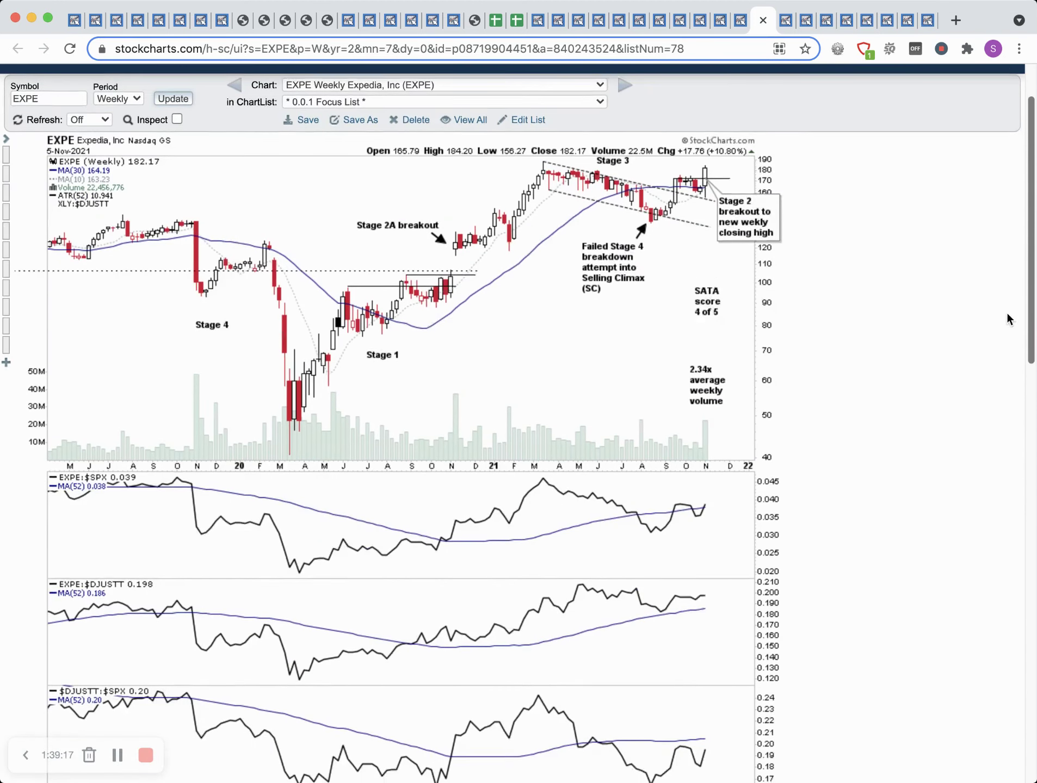
Compare the EXPE weekly chart's breakout and volume with the QCOM weekly chart
click(787, 21)
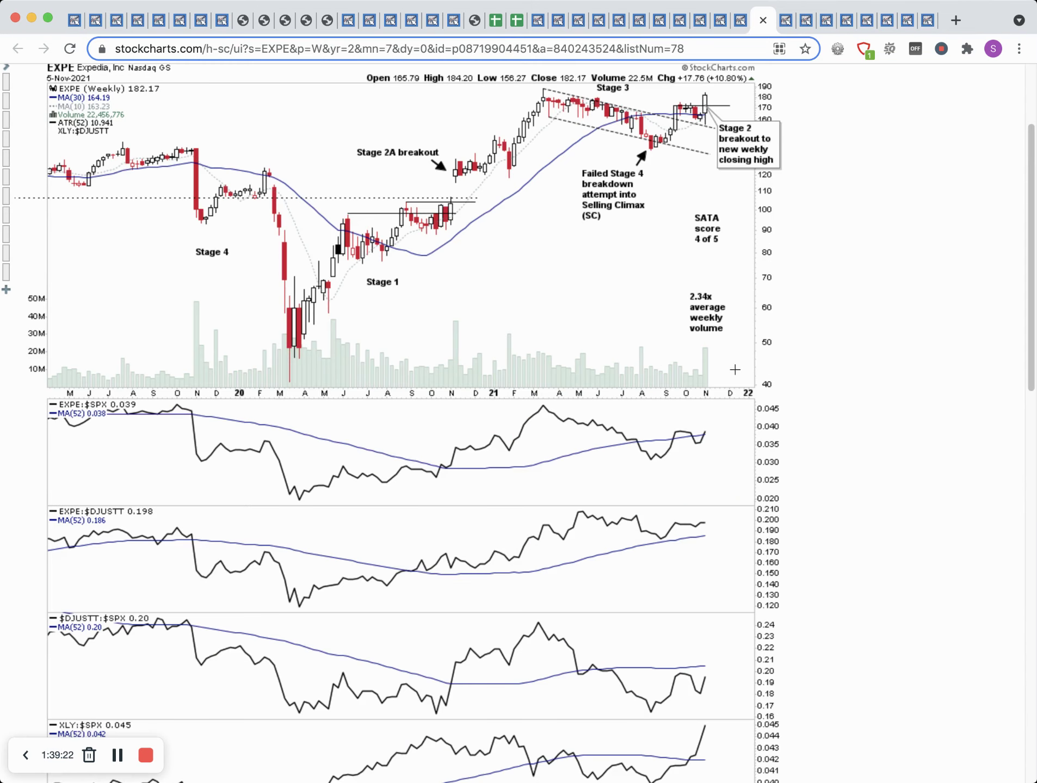
click(761, 20)
click(718, 23)
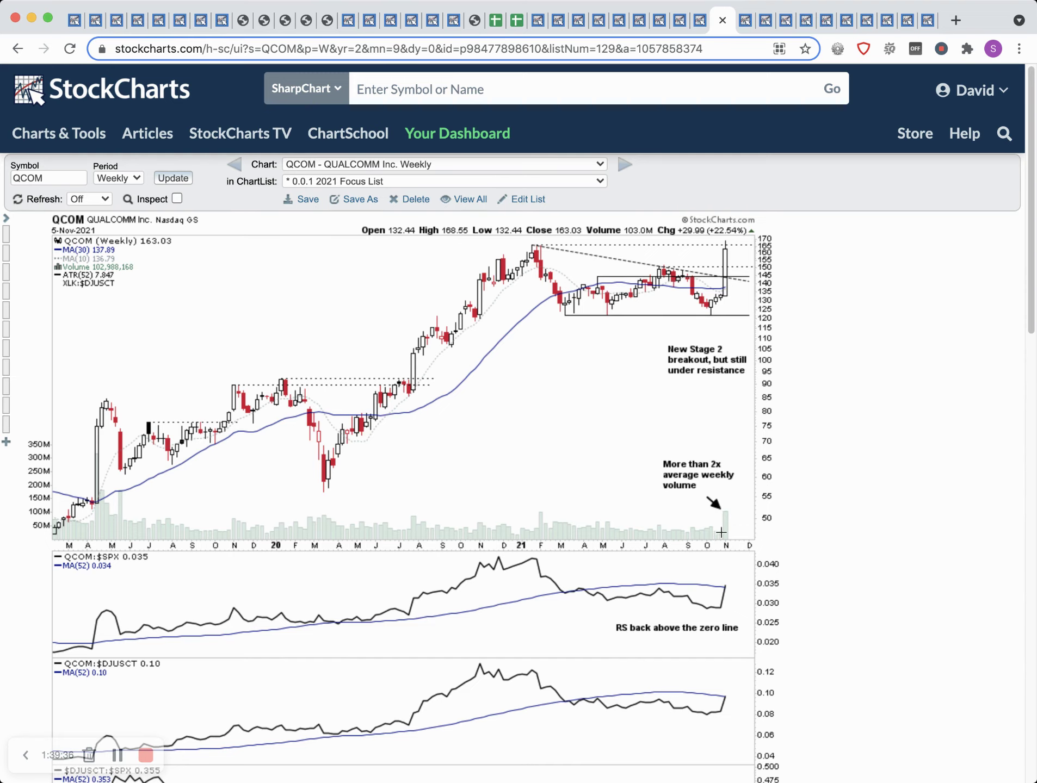
click(763, 22)
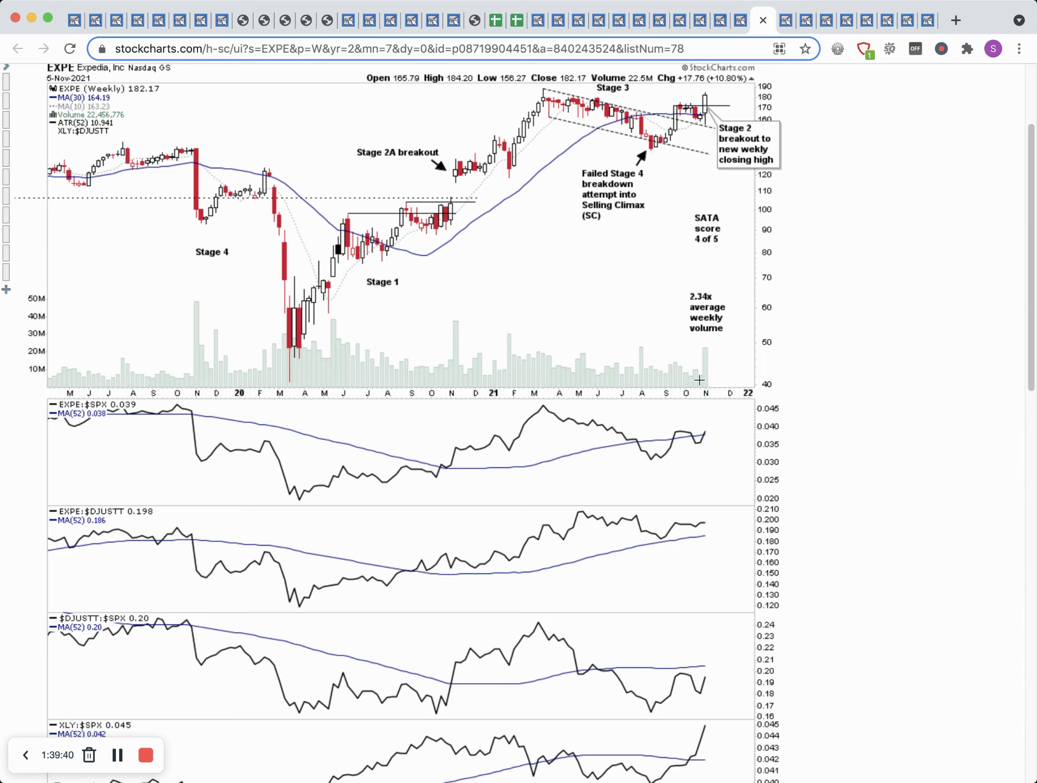
scroll(1010, 249, up, 2)
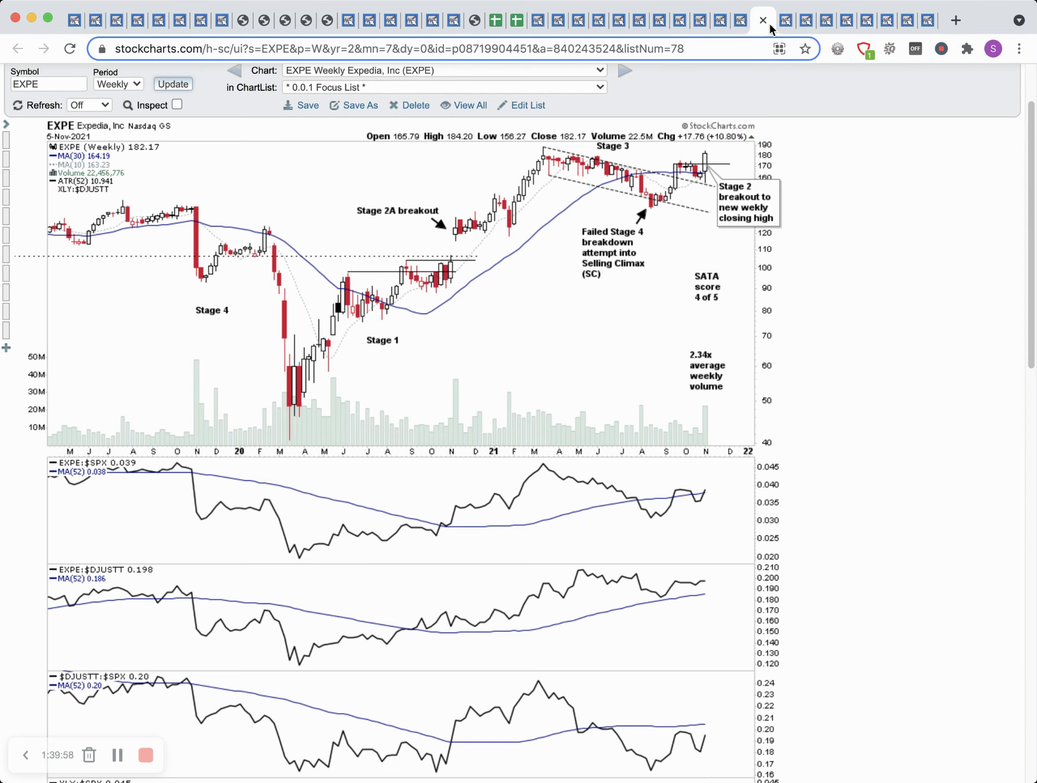
Open the EXPE daily chart and draw unfilled rectangles around the November earnings gap, one full-height and one from about 170 to 184
key(ctrl+Tab)
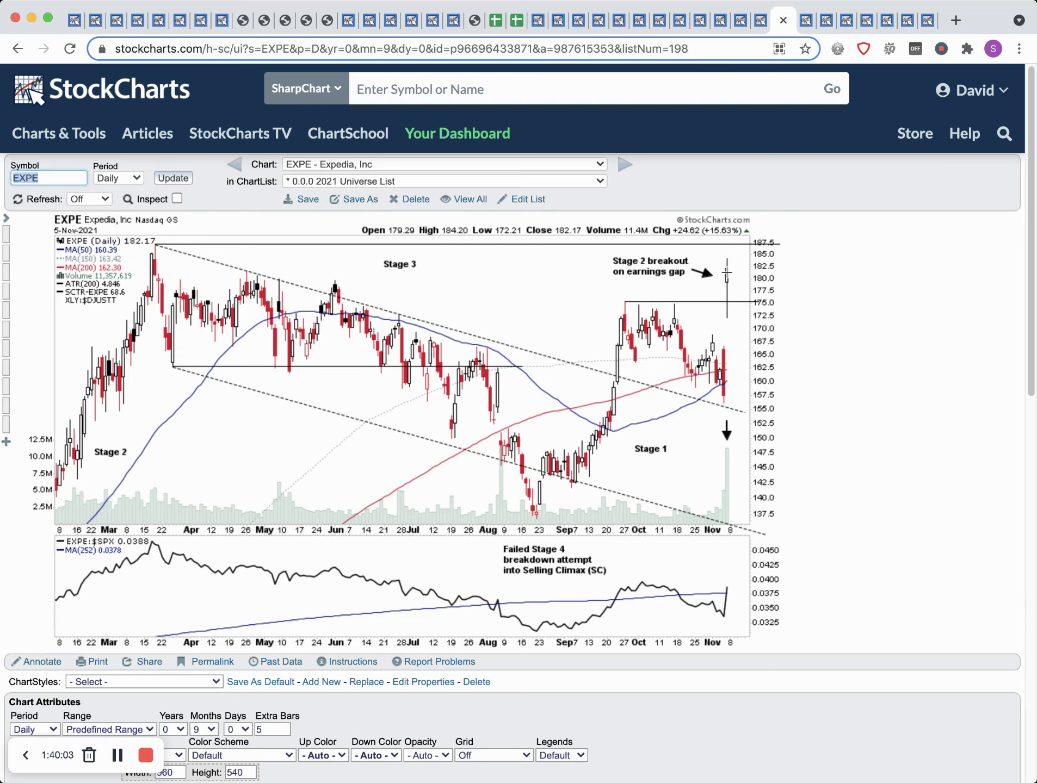
click(43, 662)
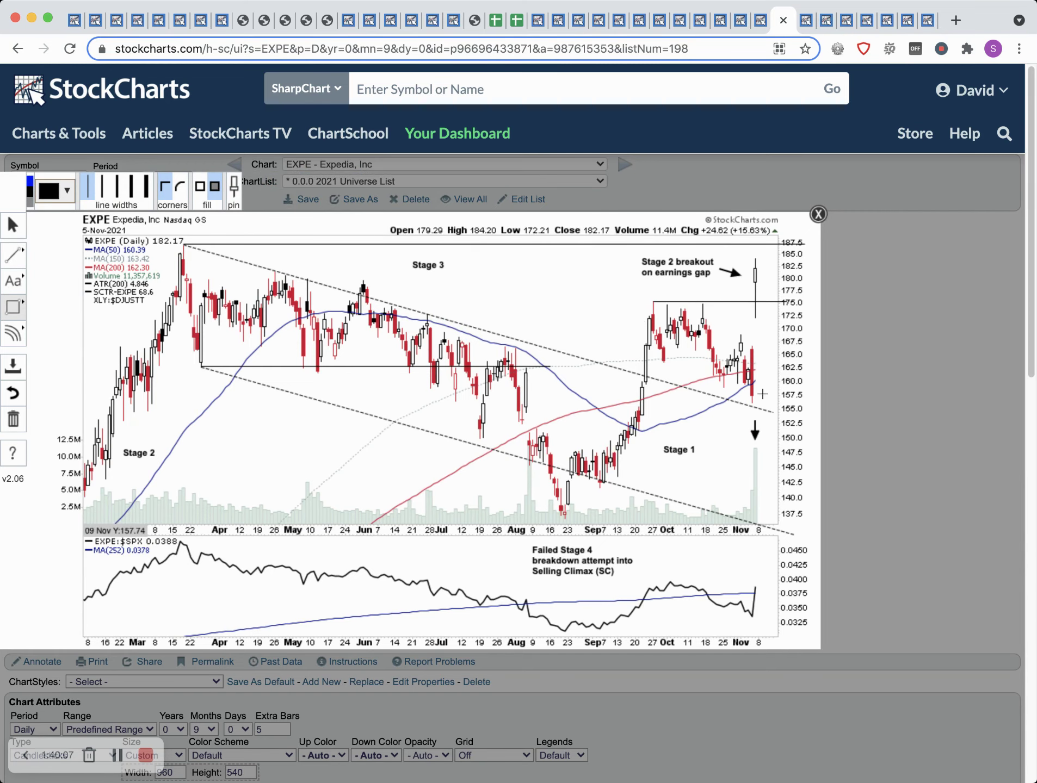
drag(751, 396, 760, 259)
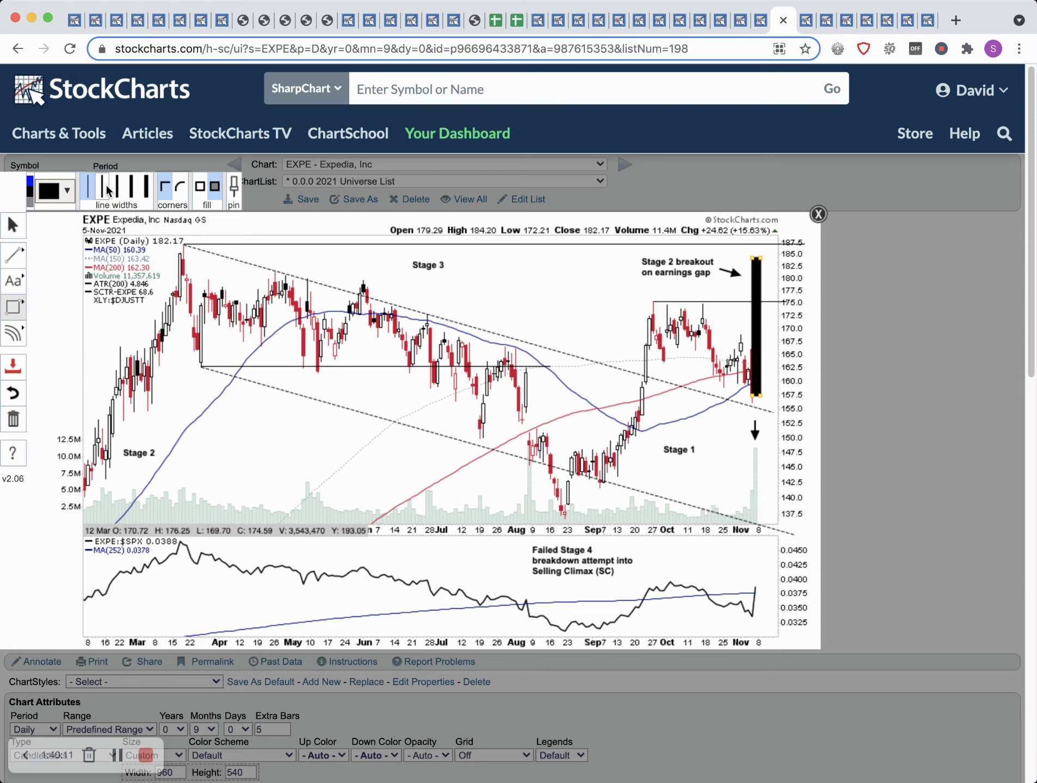
click(200, 186)
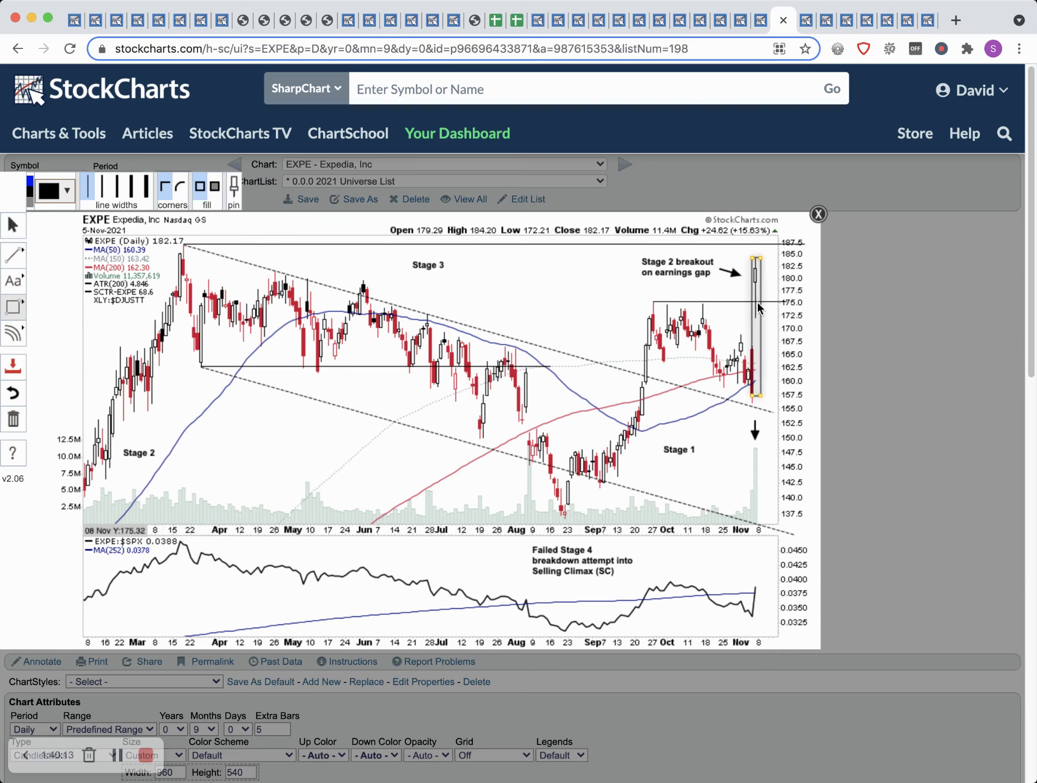
drag(763, 398, 816, 401)
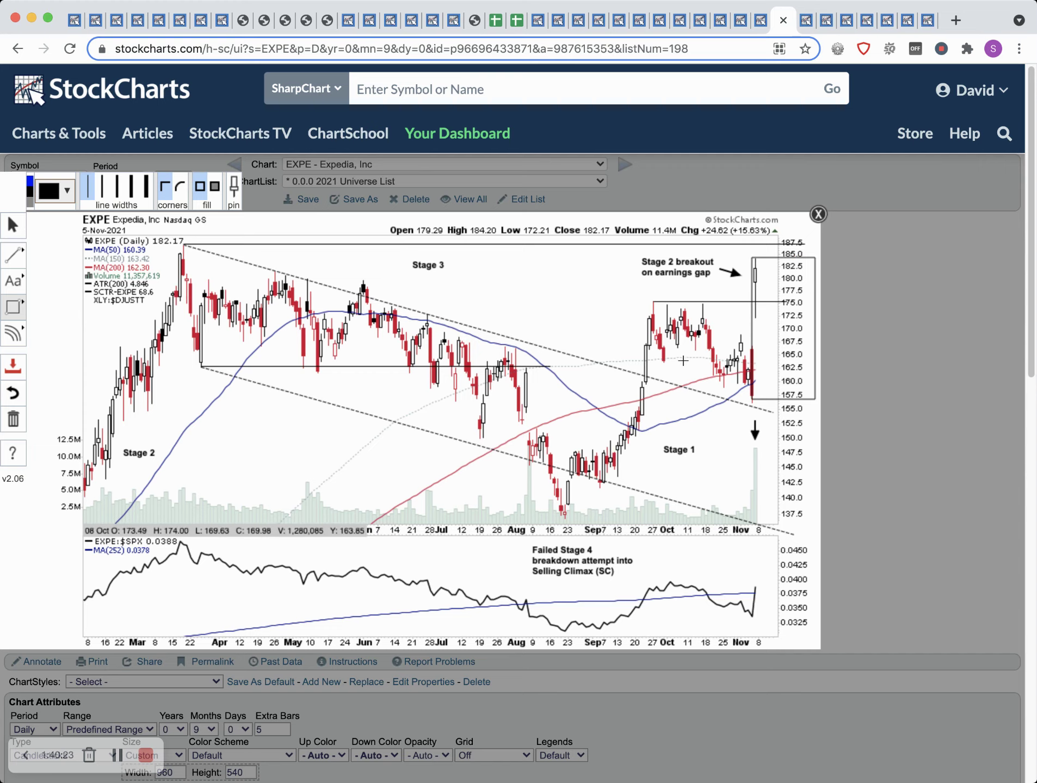
mouse_move(748, 258)
mouse_down()
mouse_move(822, 333)
mouse_move(814, 329)
mouse_up()
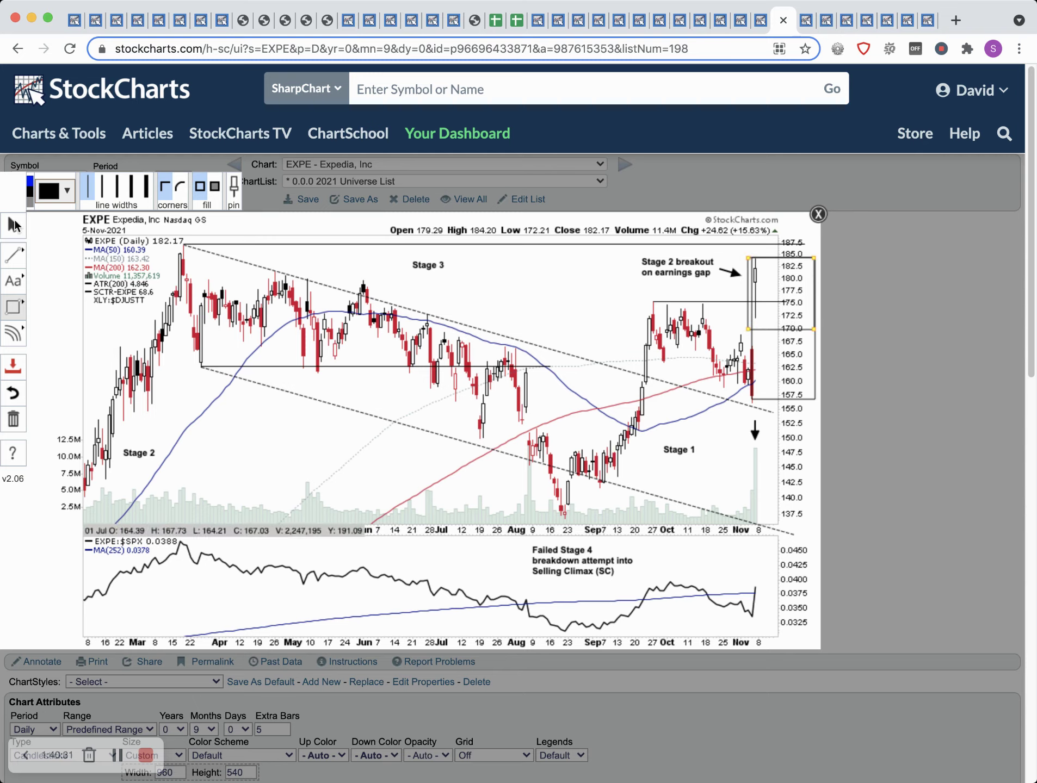
Sketch dotted projected price paths after the EXPE earnings-gap candle and exit the annotations without saving
click(13, 253)
click(71, 253)
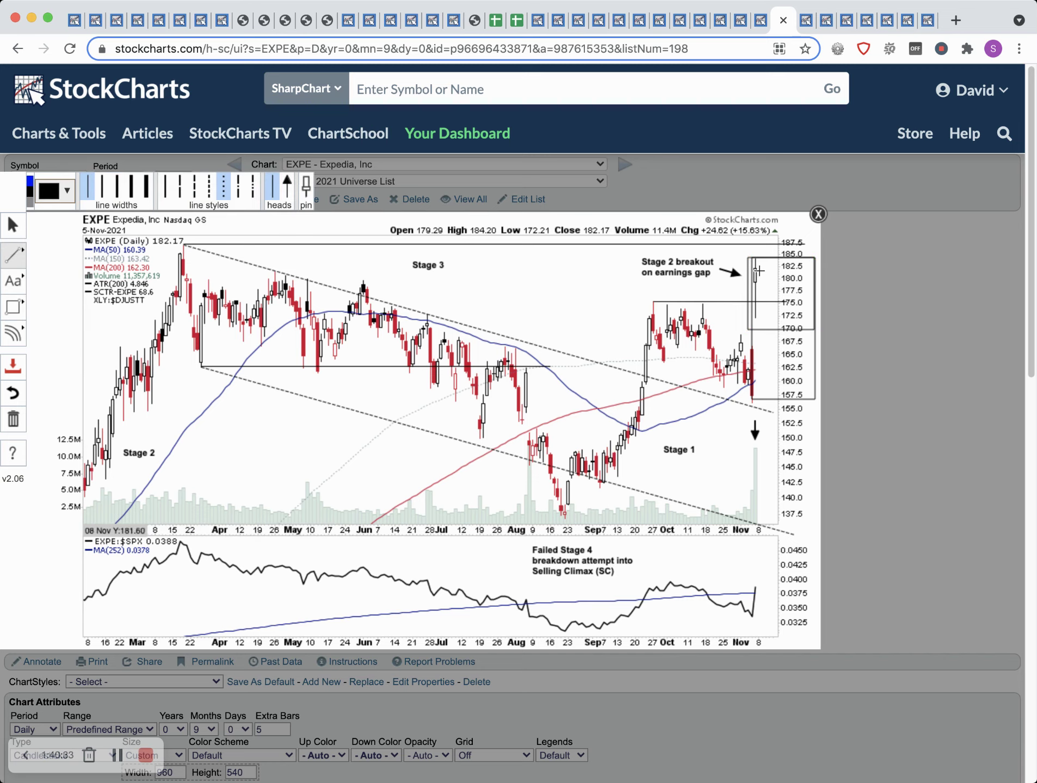
mouse_move(760, 271)
mouse_down()
mouse_move(778, 336)
mouse_move(782, 322)
mouse_up()
mouse_move(757, 261)
mouse_down()
mouse_move(765, 286)
mouse_move(773, 266)
mouse_move(782, 270)
mouse_up()
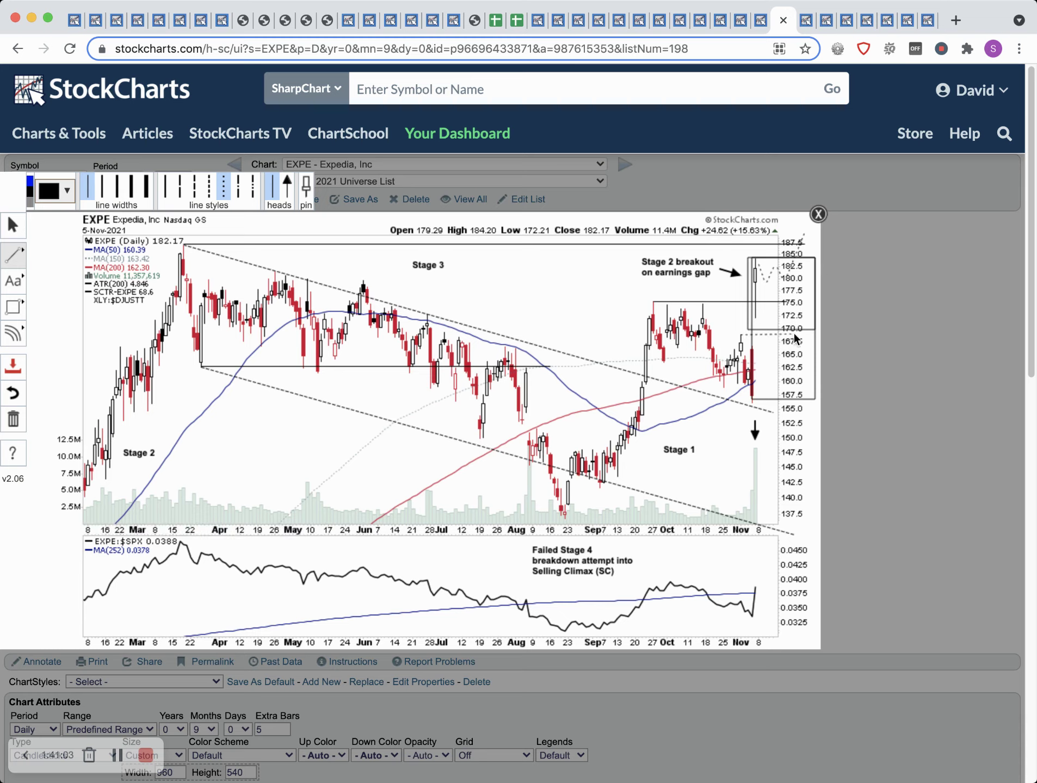
click(800, 336)
click(818, 214)
click(492, 449)
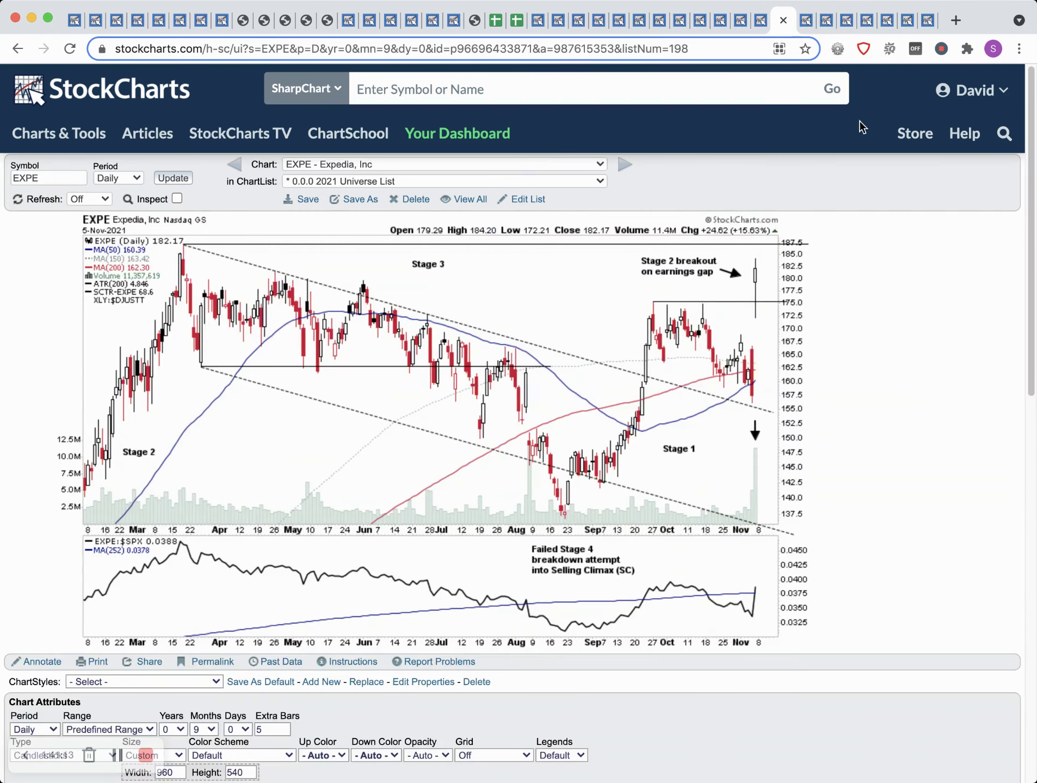
Open the ZI weekly chart, measure the move from its mid-2021 low to the November high, and review its relative strength panels
click(804, 20)
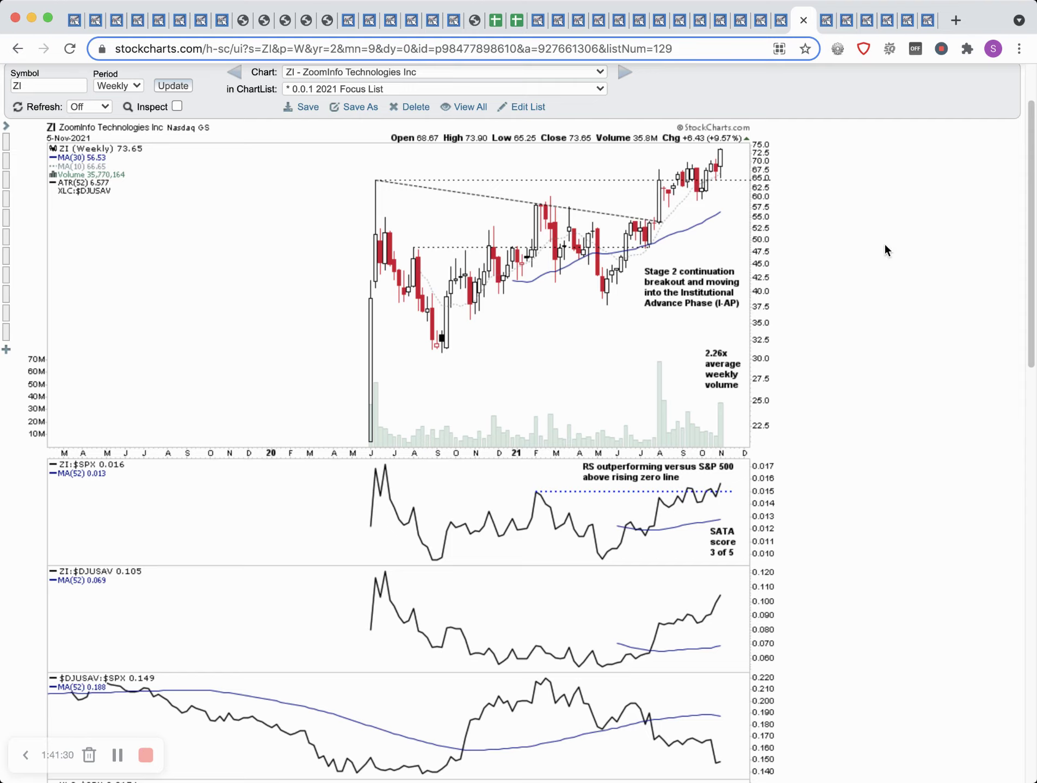
click(176, 106)
drag(609, 310, 613, 157)
click(178, 106)
drag(1031, 348, 1035, 416)
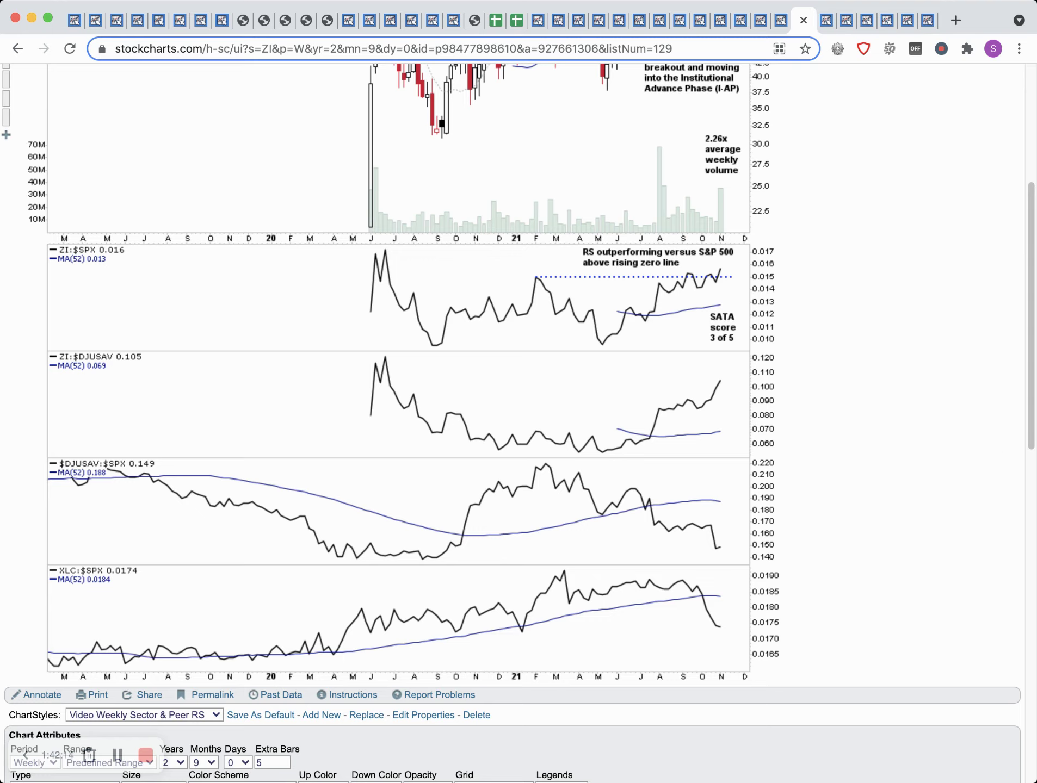
scroll(827, 463, up, 1)
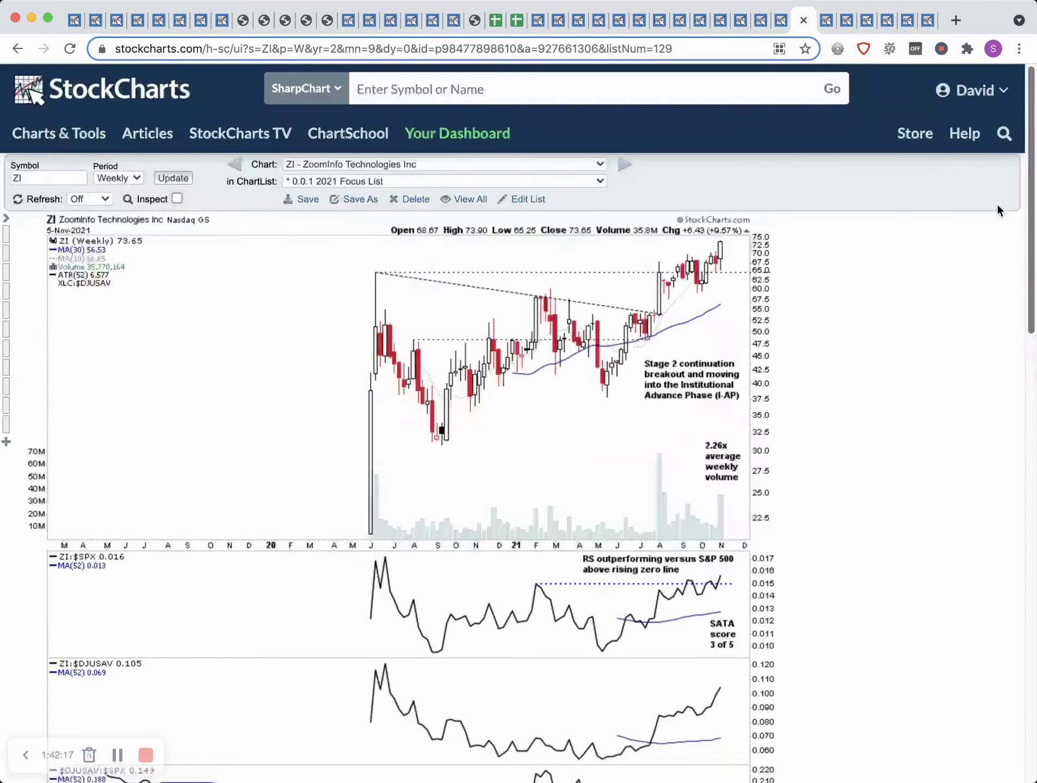
Enable Full Quote in the ZI weekly chart's attributes and update the chart
drag(1030, 349, 997, 203)
scroll(985, 294, down, 10)
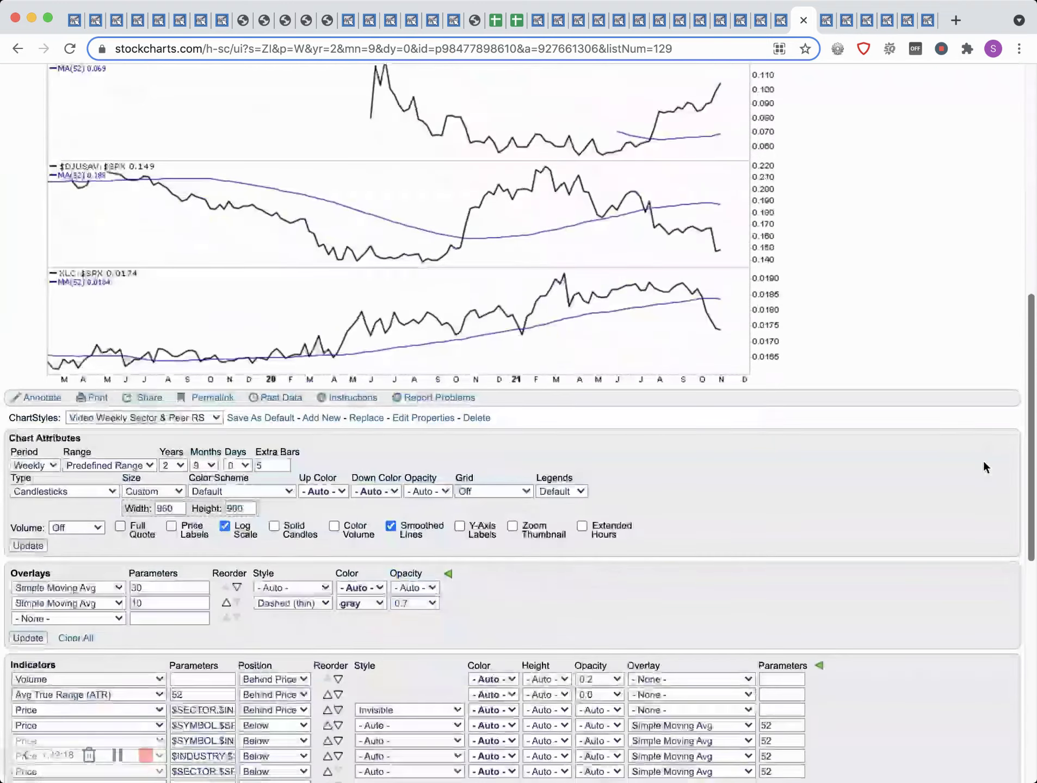
click(132, 531)
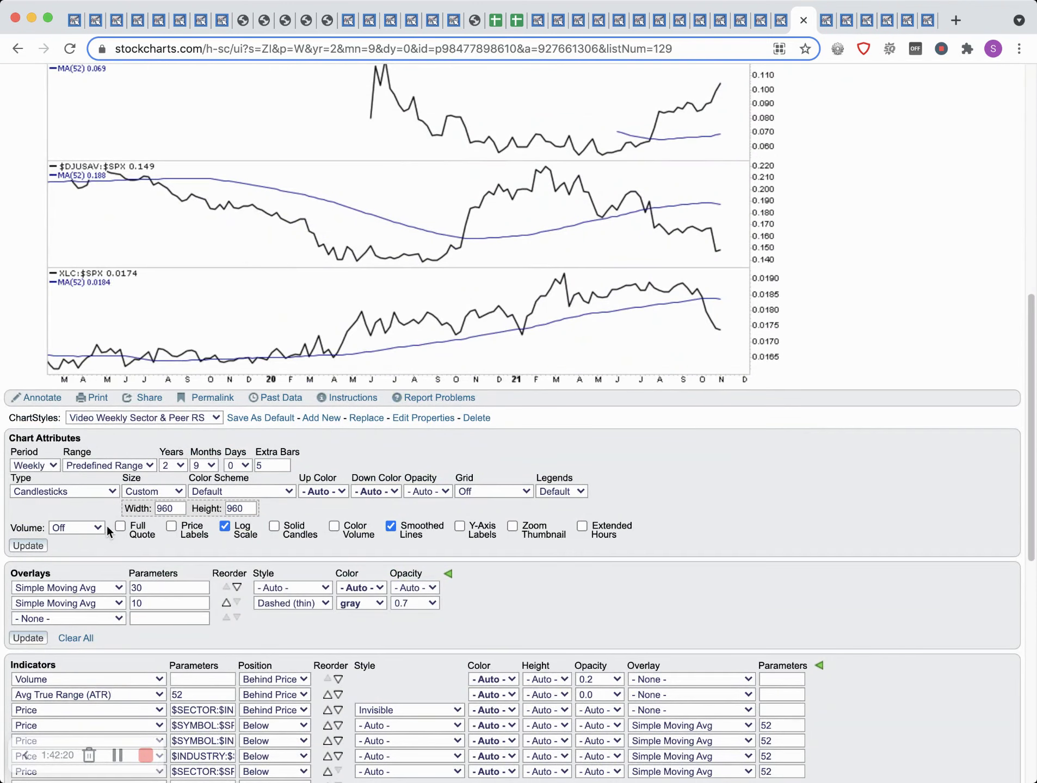
click(28, 546)
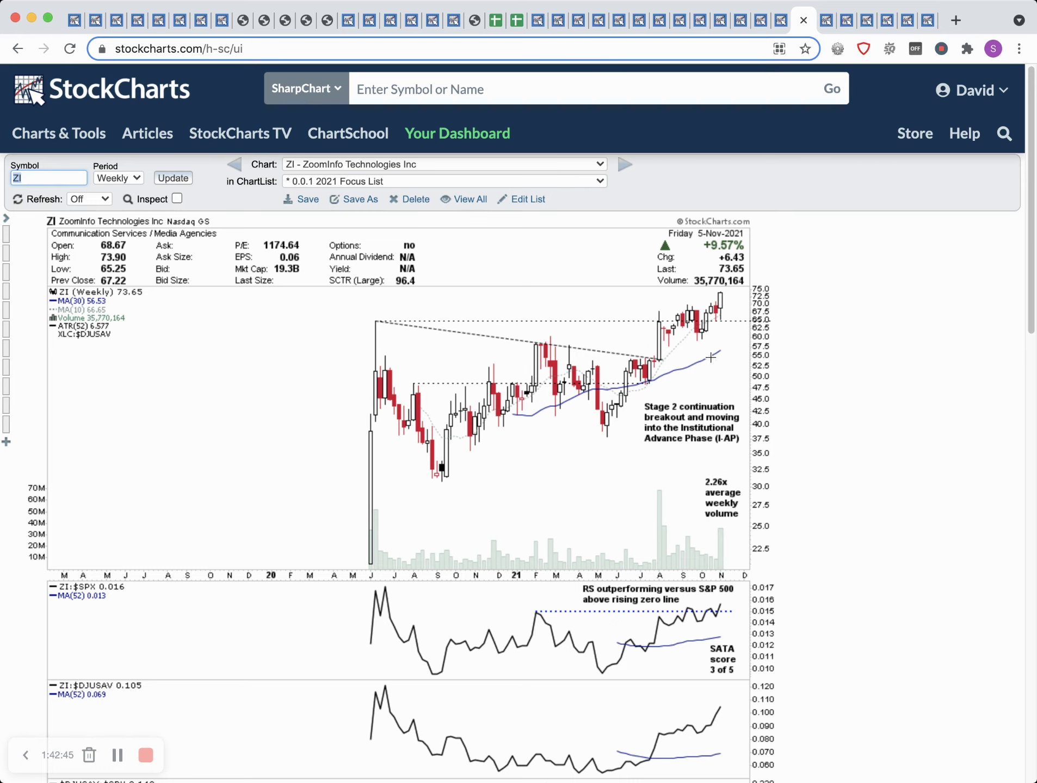
Examine the ZI daily chart's breakout and return to the ZI weekly chart for comparison
click(824, 20)
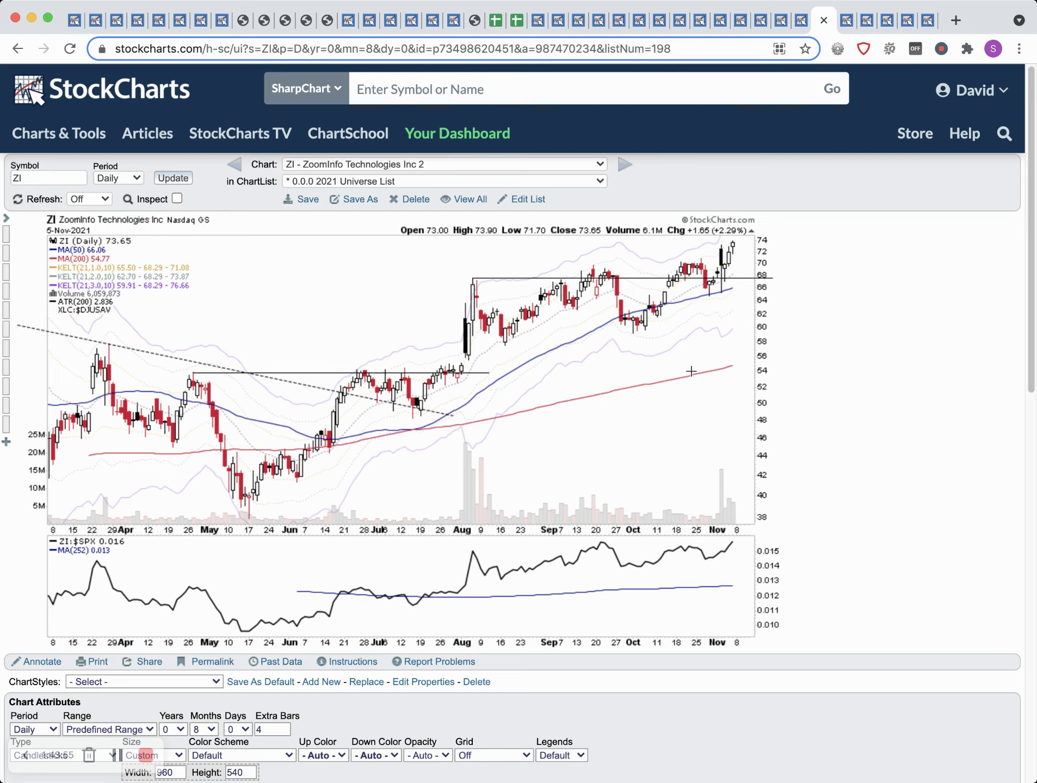
click(7, 253)
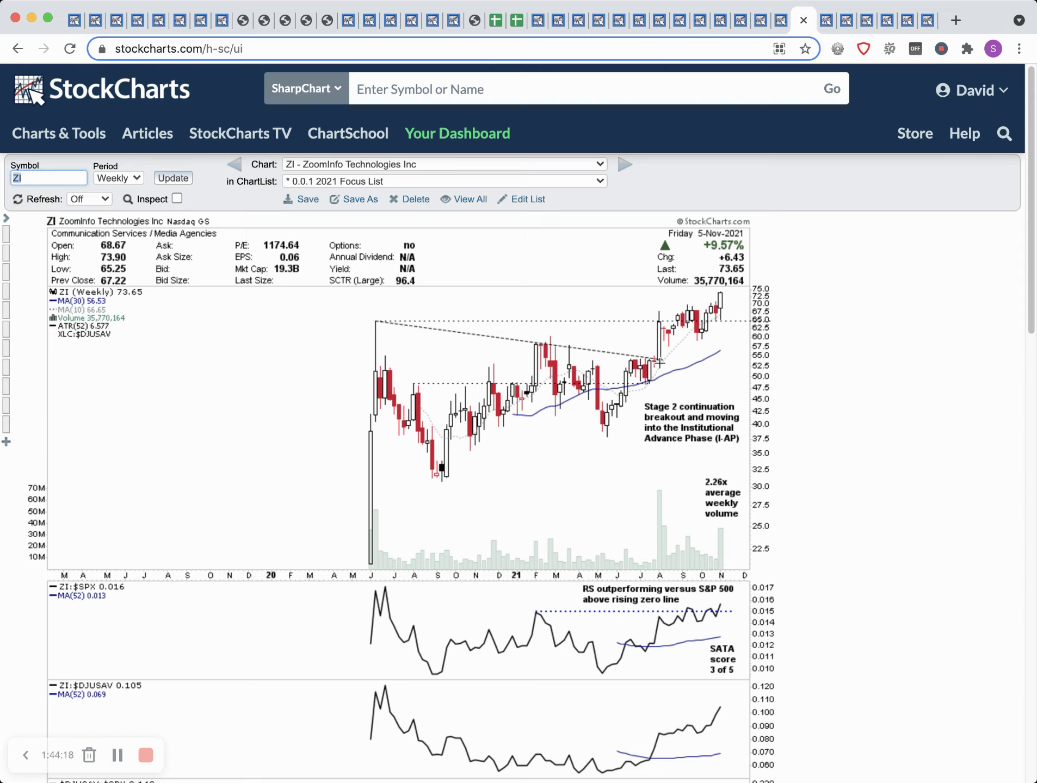
Open the CPRI weekly chart and review its Stage 2 breakout and the relative strength panels below it
click(825, 20)
click(845, 23)
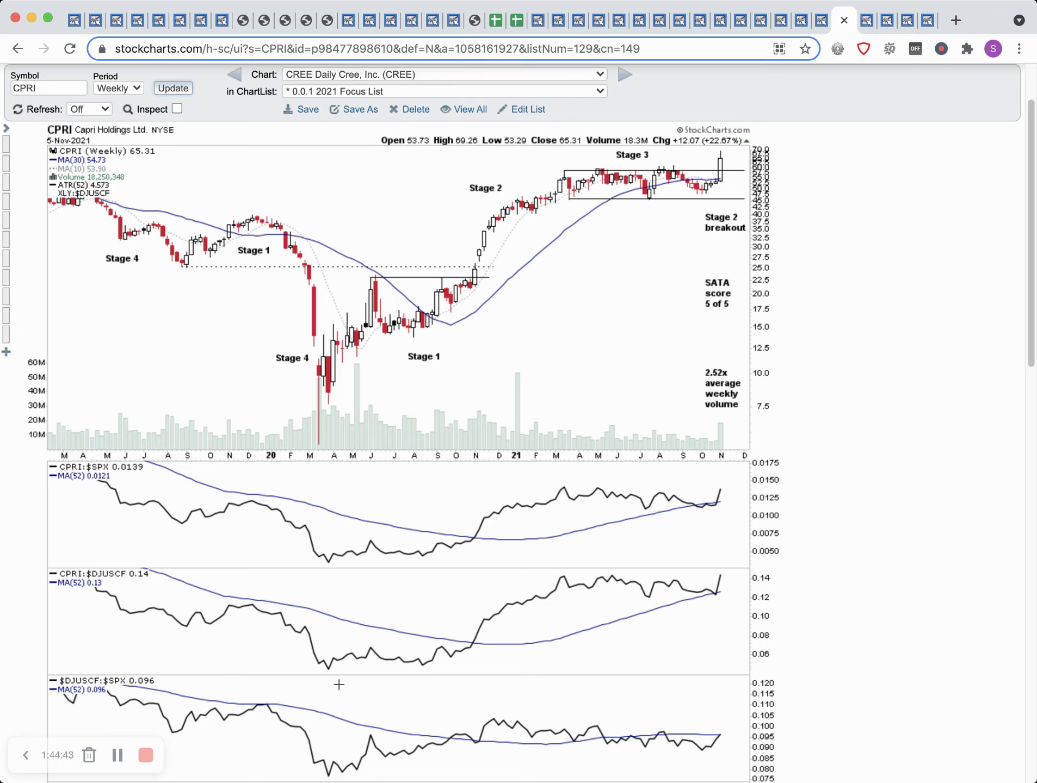
scroll(1019, 400, down, 5)
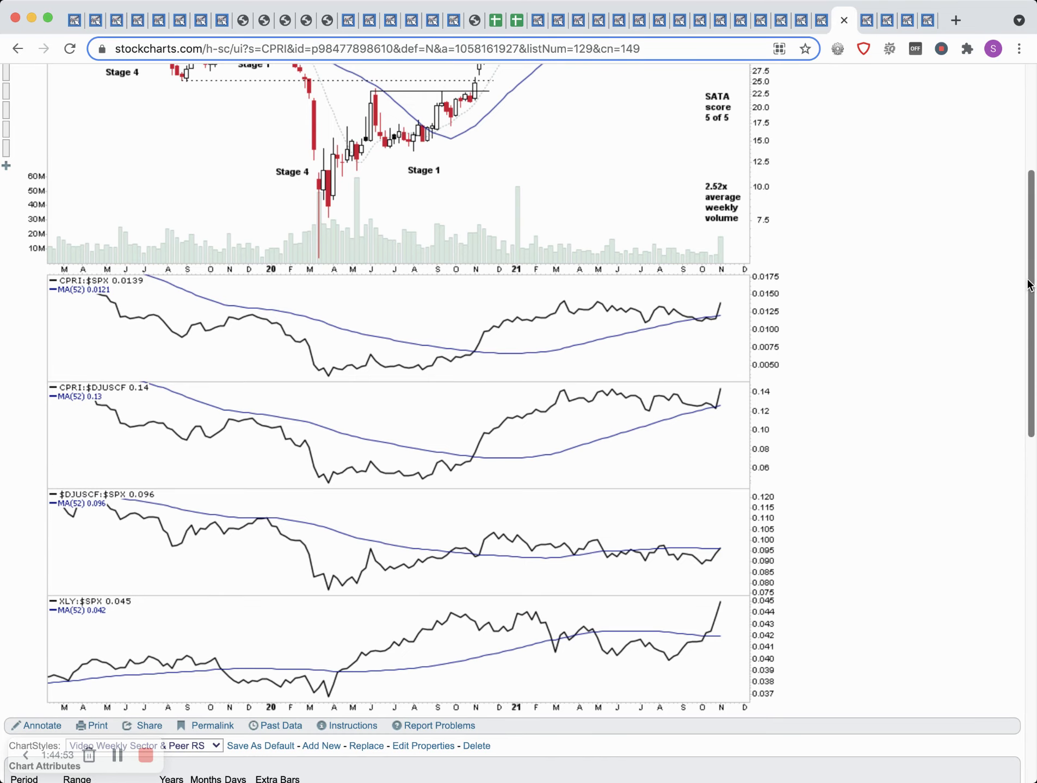
drag(1031, 284, 1000, 198)
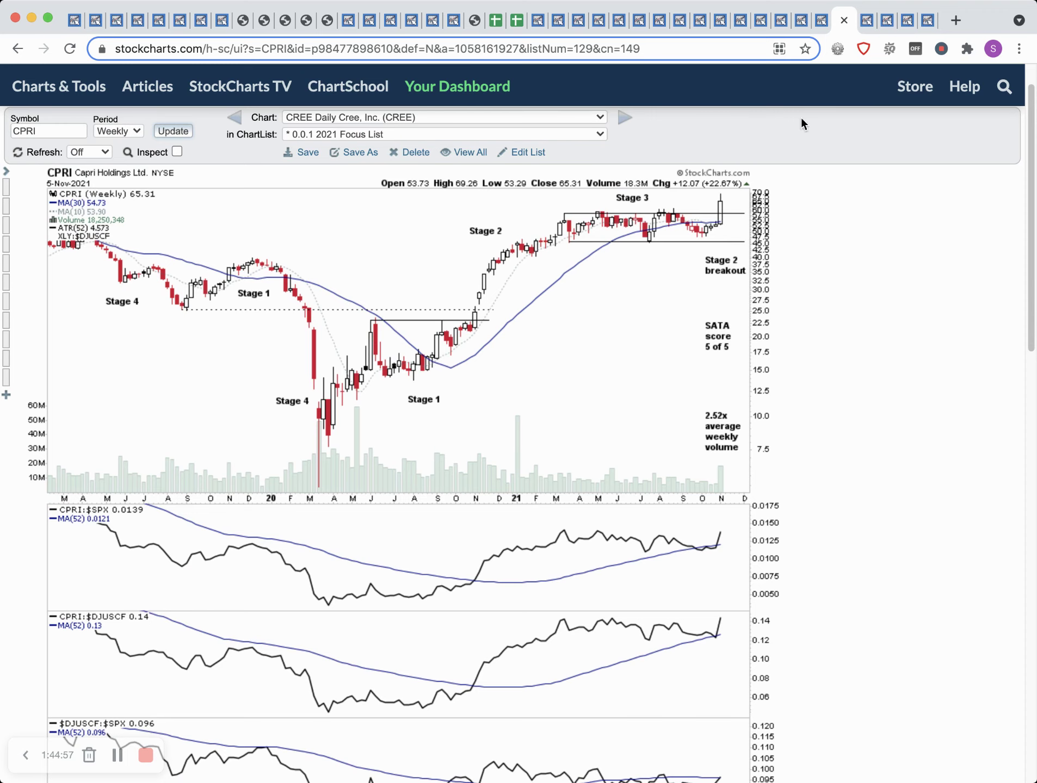
Annotate the CPRI daily chart with an unfilled rectangle spanning the early-November earnings gap, from about 55.5 to 64.5
click(865, 22)
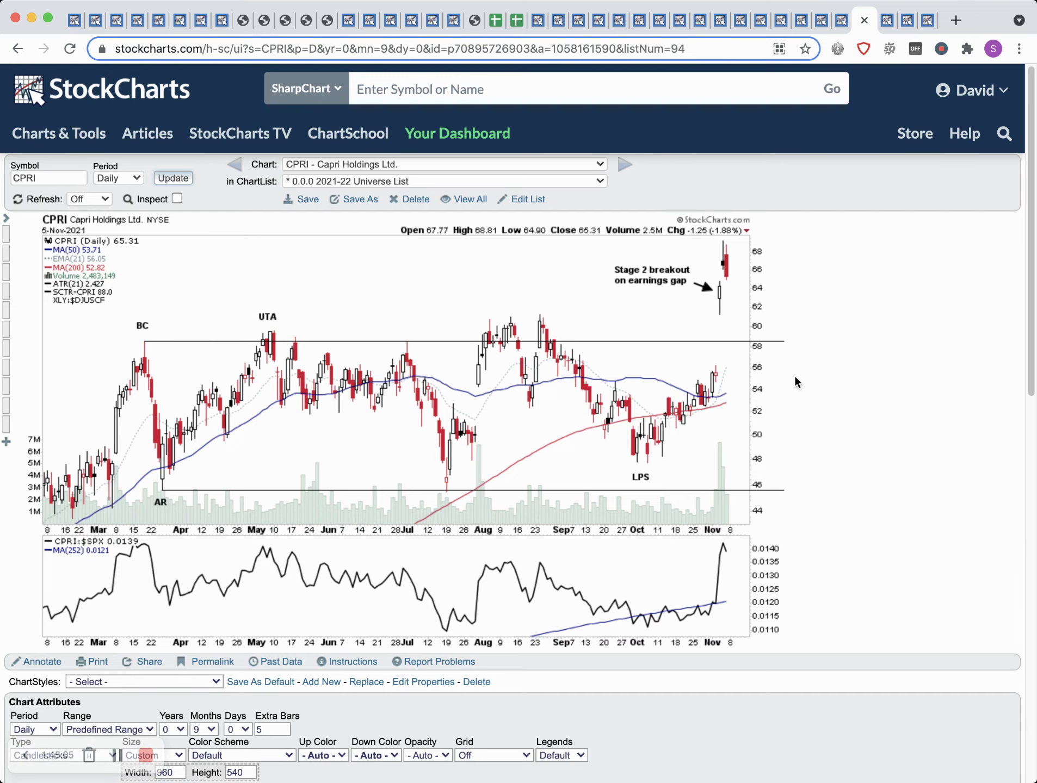
click(42, 662)
click(13, 306)
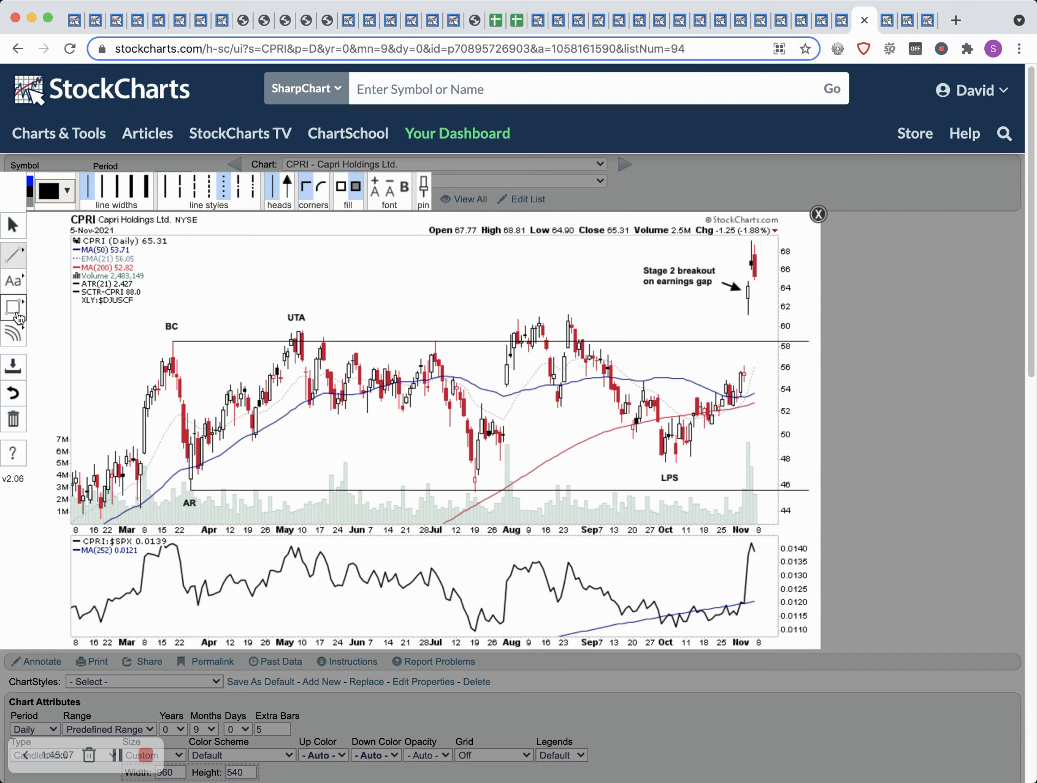
drag(744, 372, 750, 282)
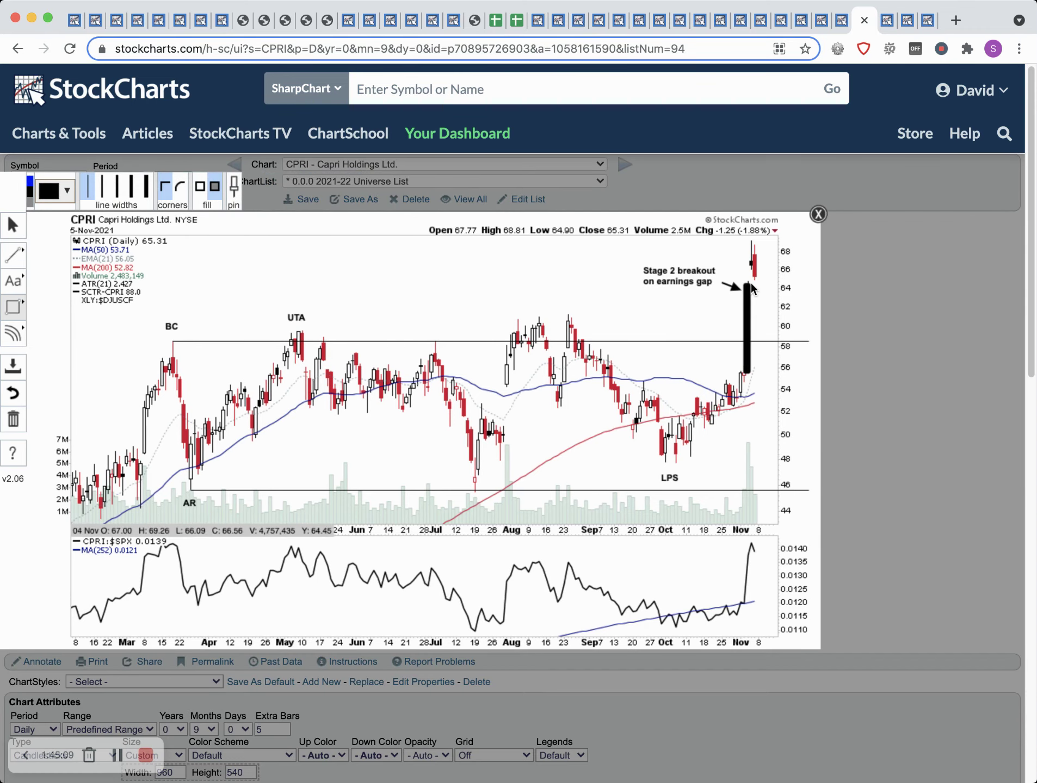
click(199, 187)
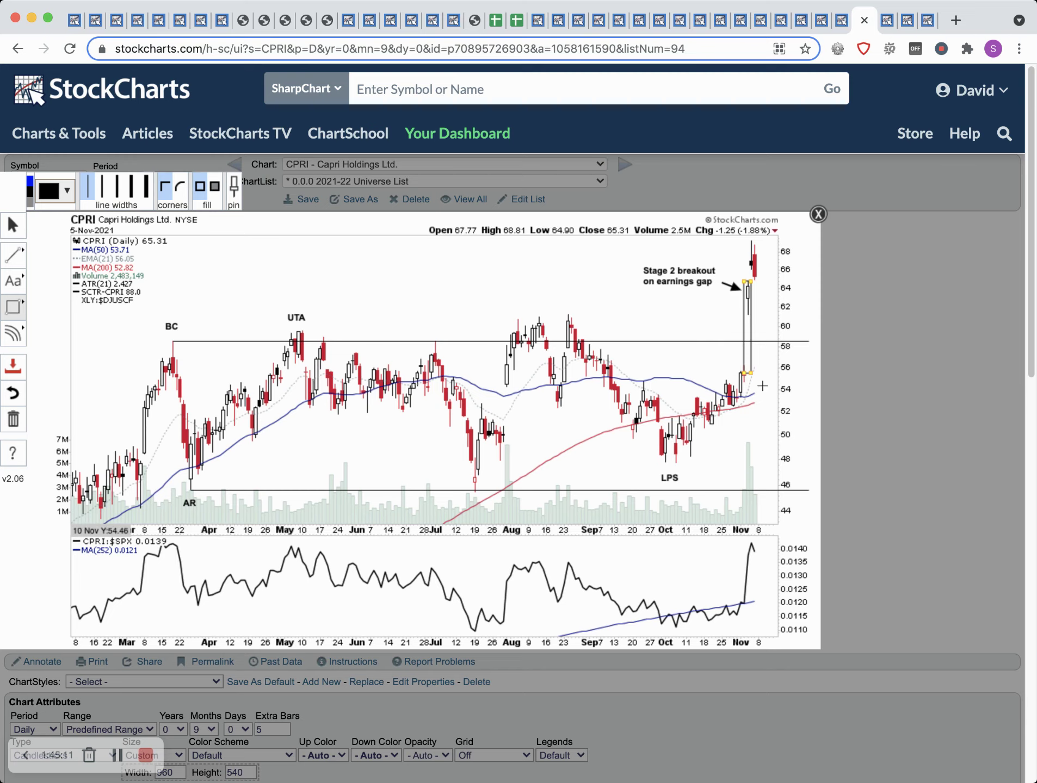
drag(752, 372, 807, 374)
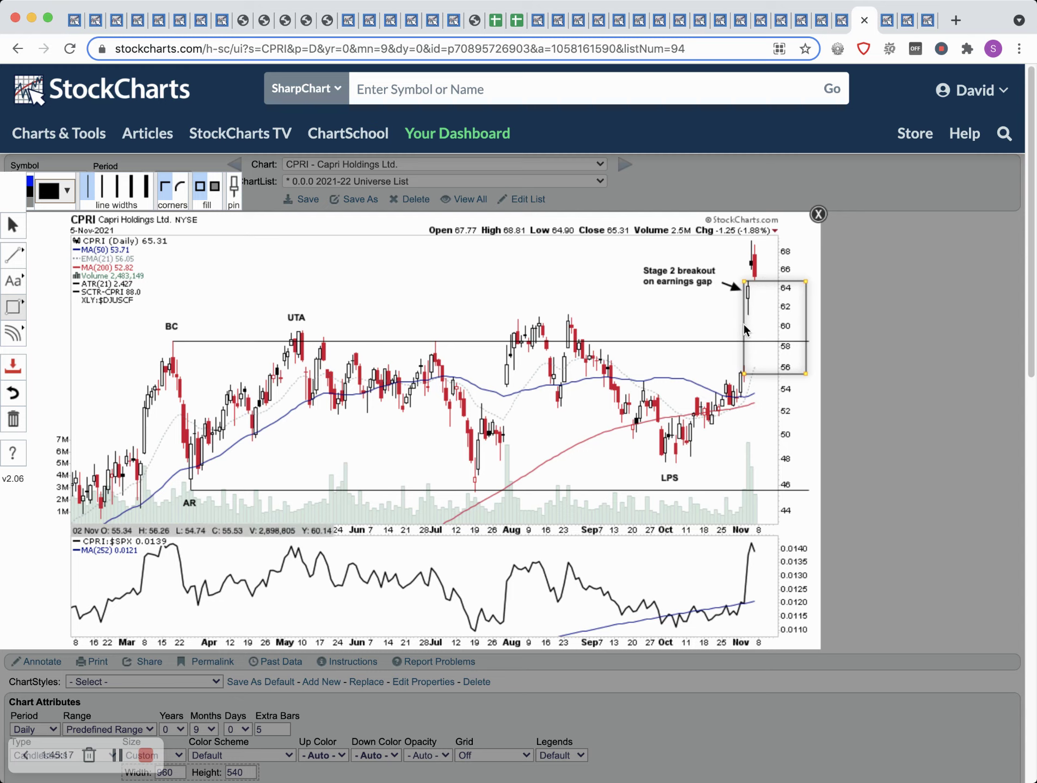
Box the upper half of CPRI's gap, mark a thin band near 60 with small projection boxes, and exit the annotations without saving
drag(743, 328, 812, 282)
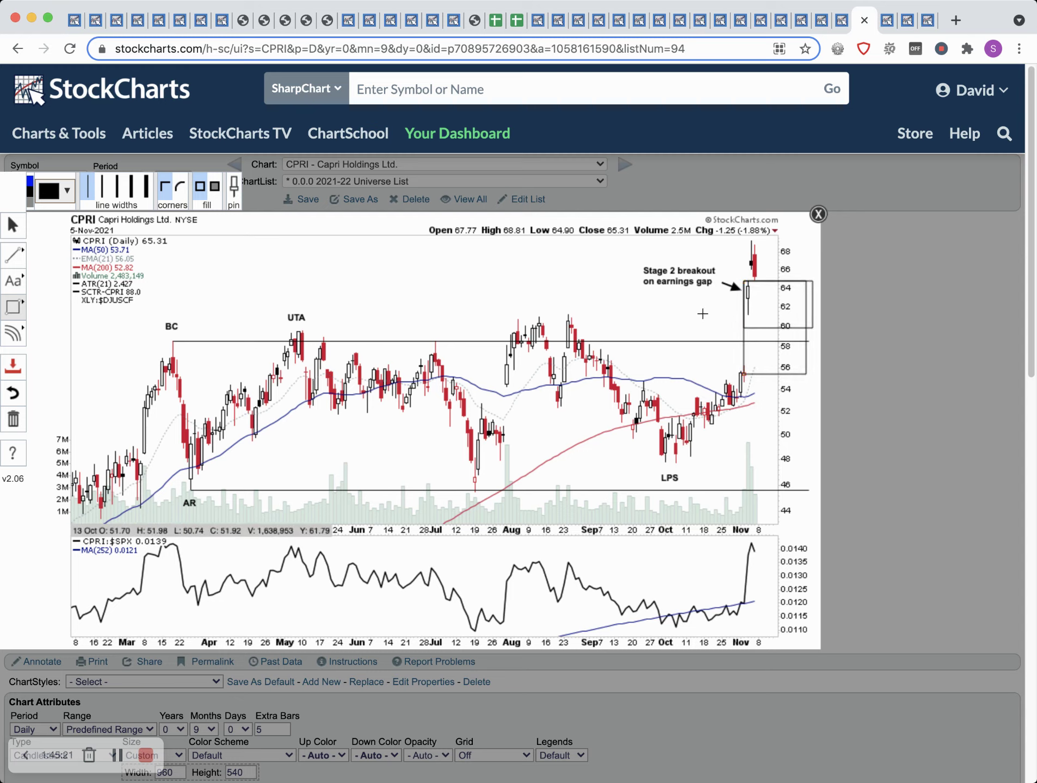
drag(748, 327, 265, 322)
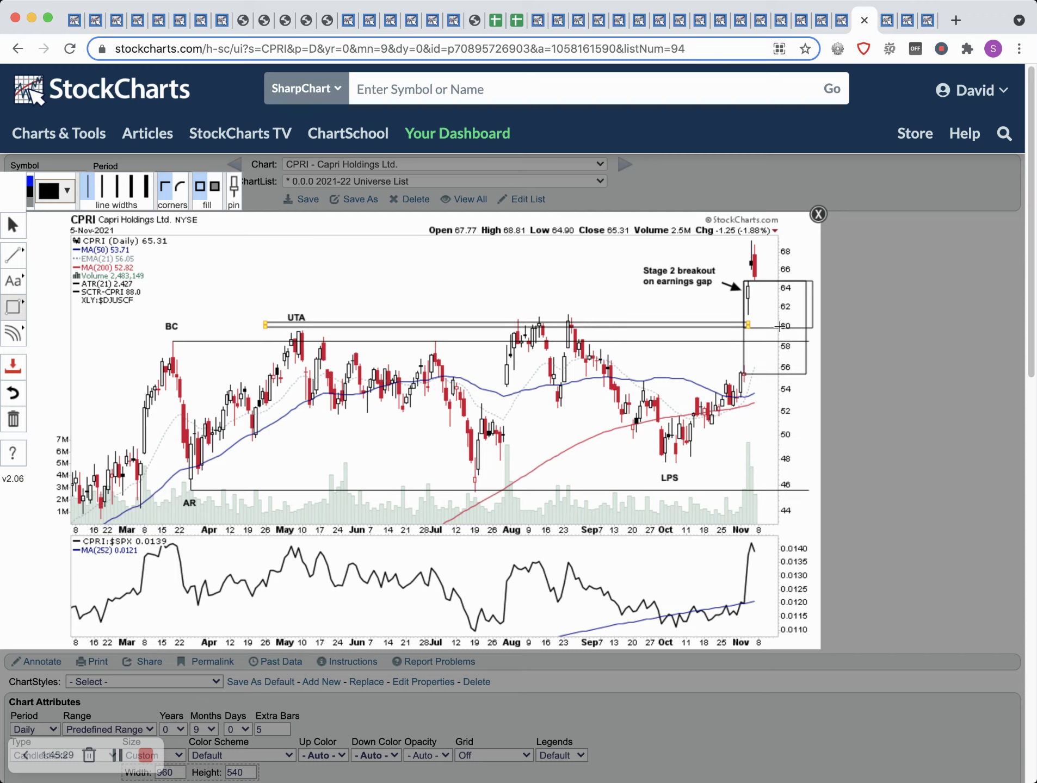
drag(748, 313, 781, 318)
click(753, 314)
drag(769, 316, 774, 295)
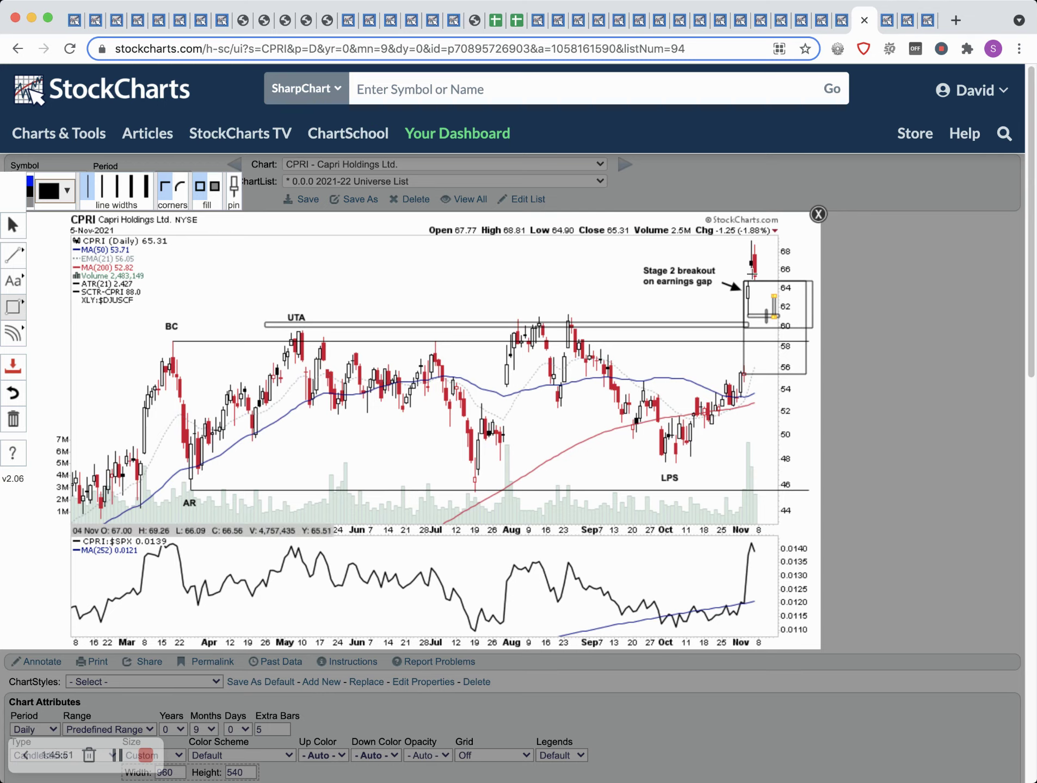
click(818, 214)
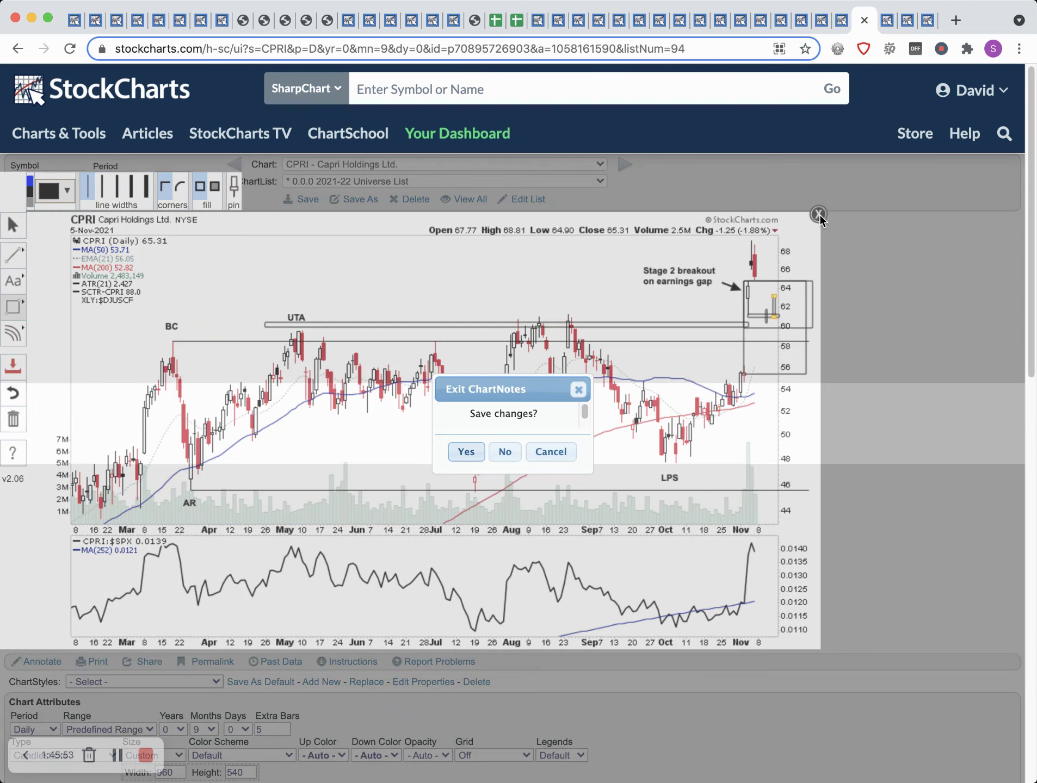
click(503, 448)
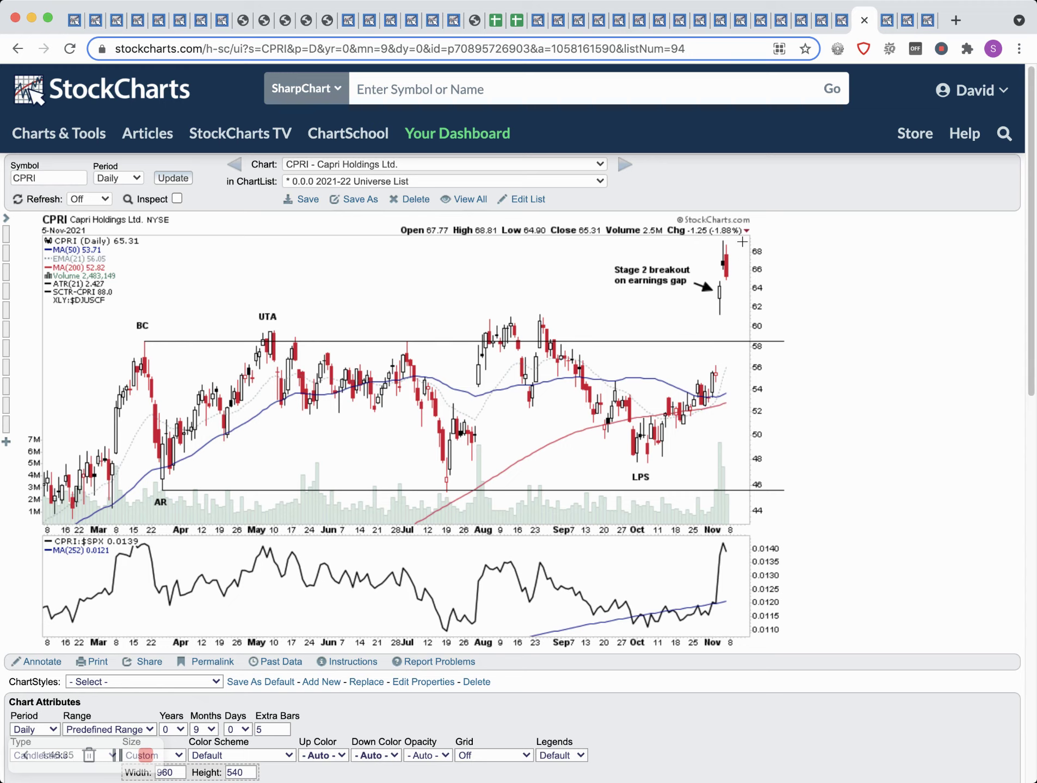
Measure the CPRI weekly advances to the 2021 range top from the March 2020 low, the 2020 breakout level and the September 2020 low
click(837, 25)
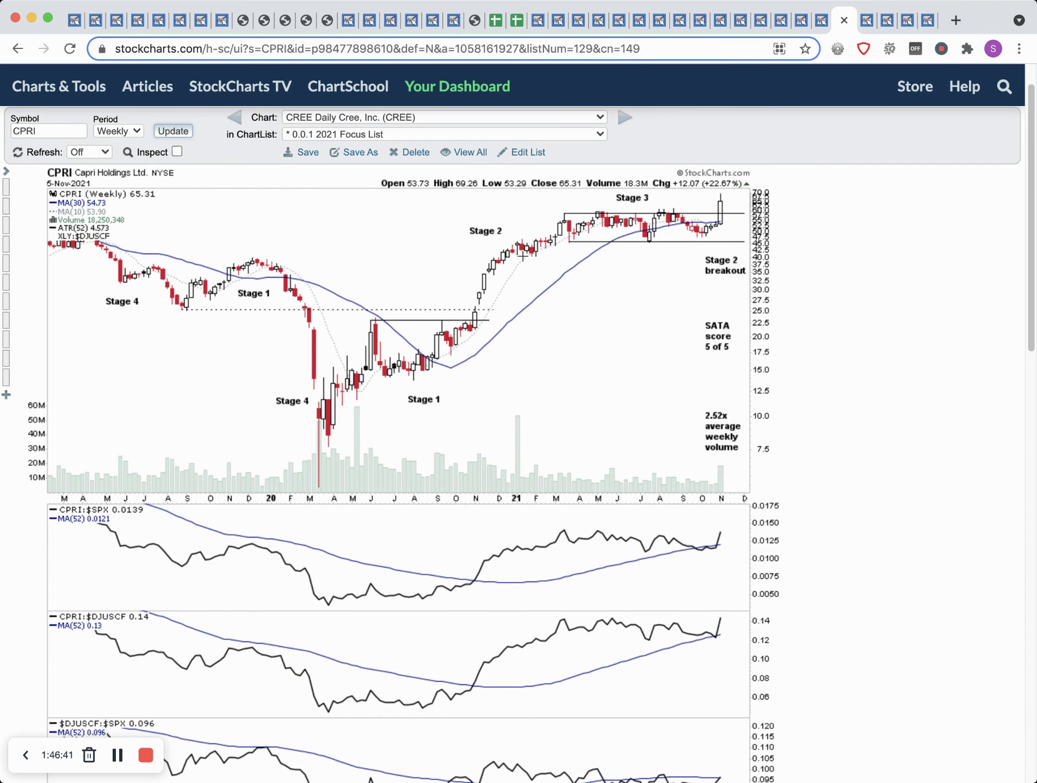
click(176, 151)
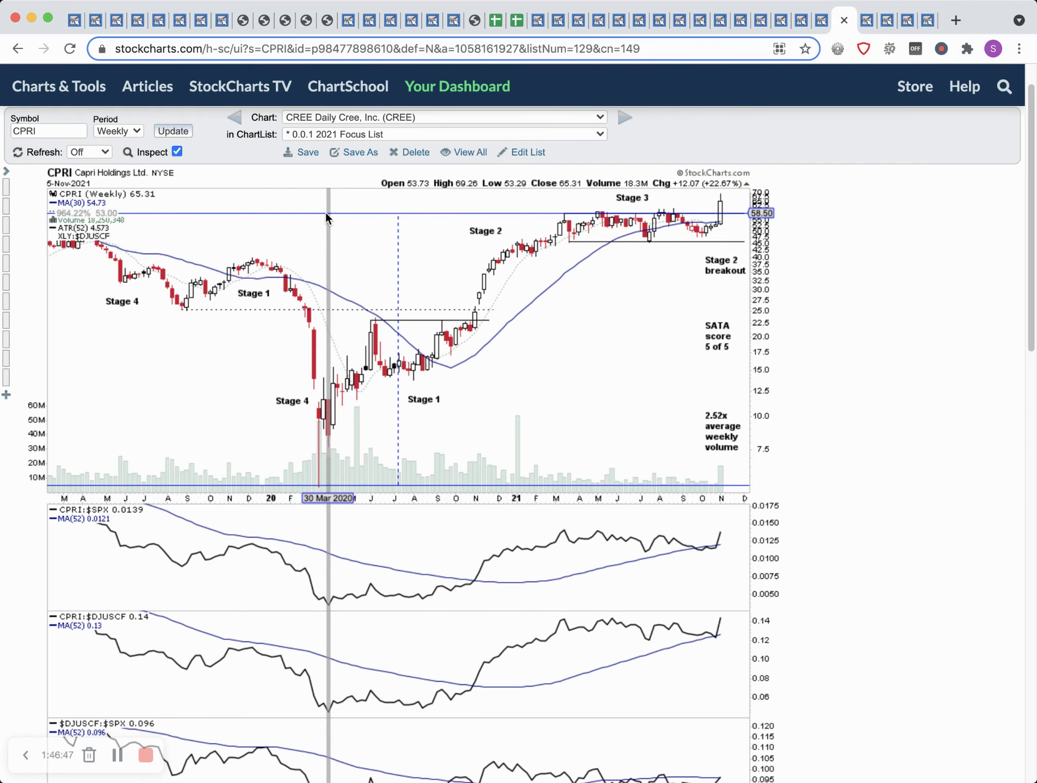
mouse_move(326, 212)
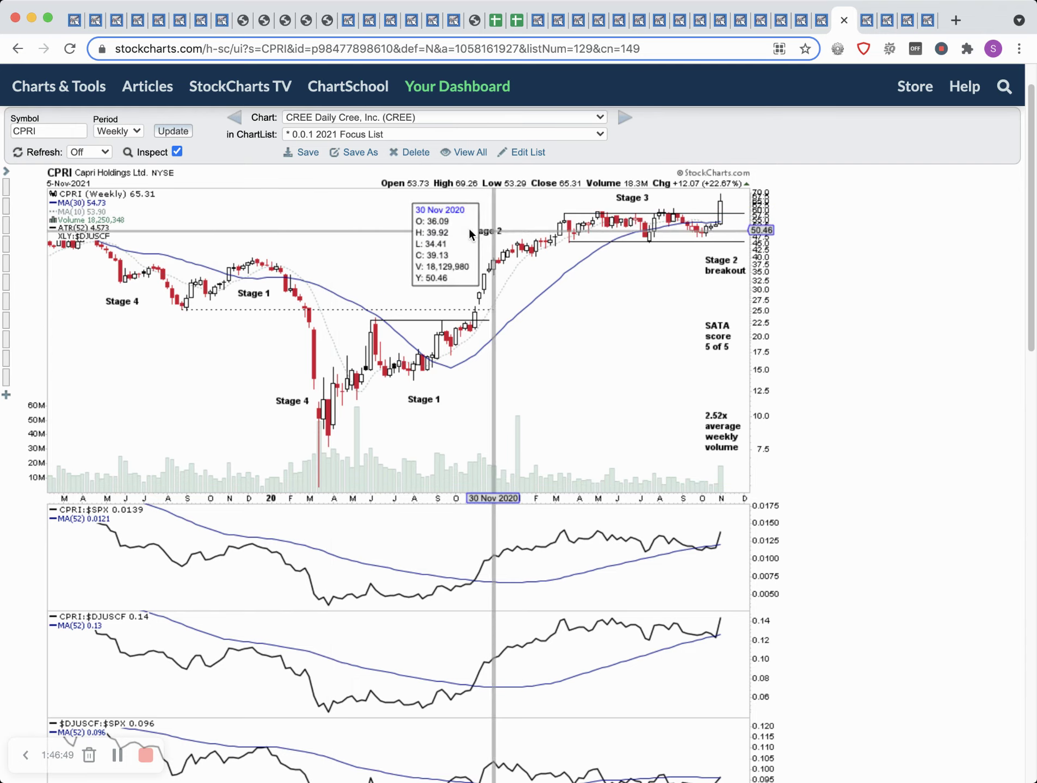
drag(475, 318, 470, 212)
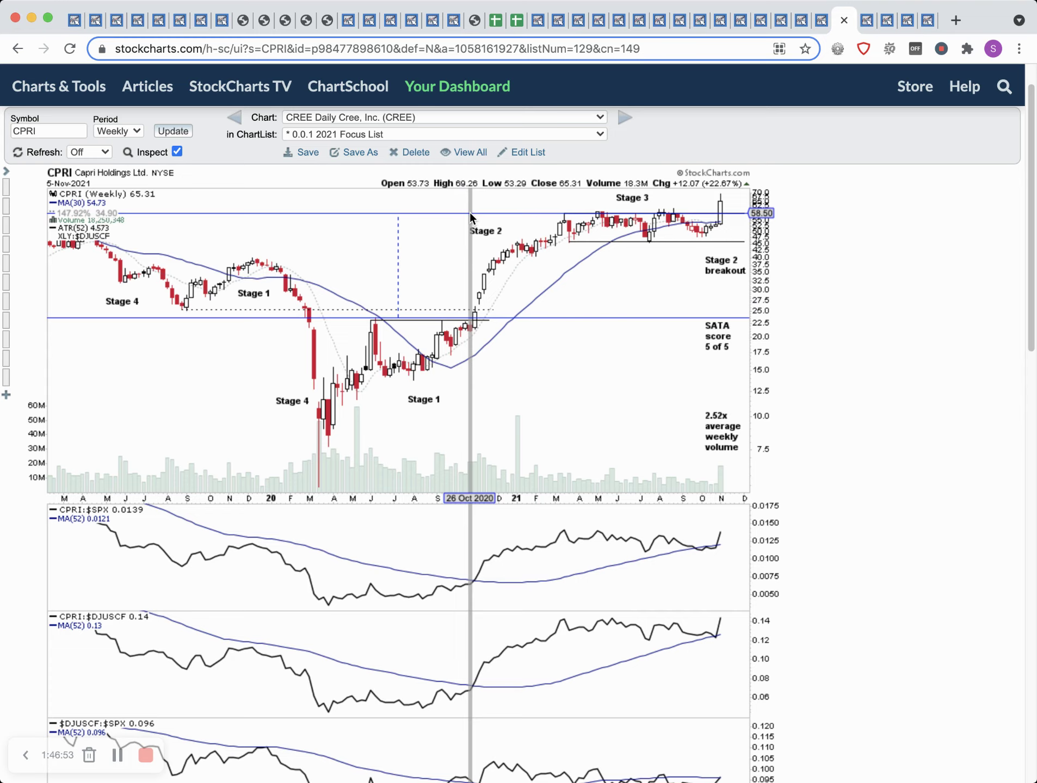
drag(470, 212, 470, 212)
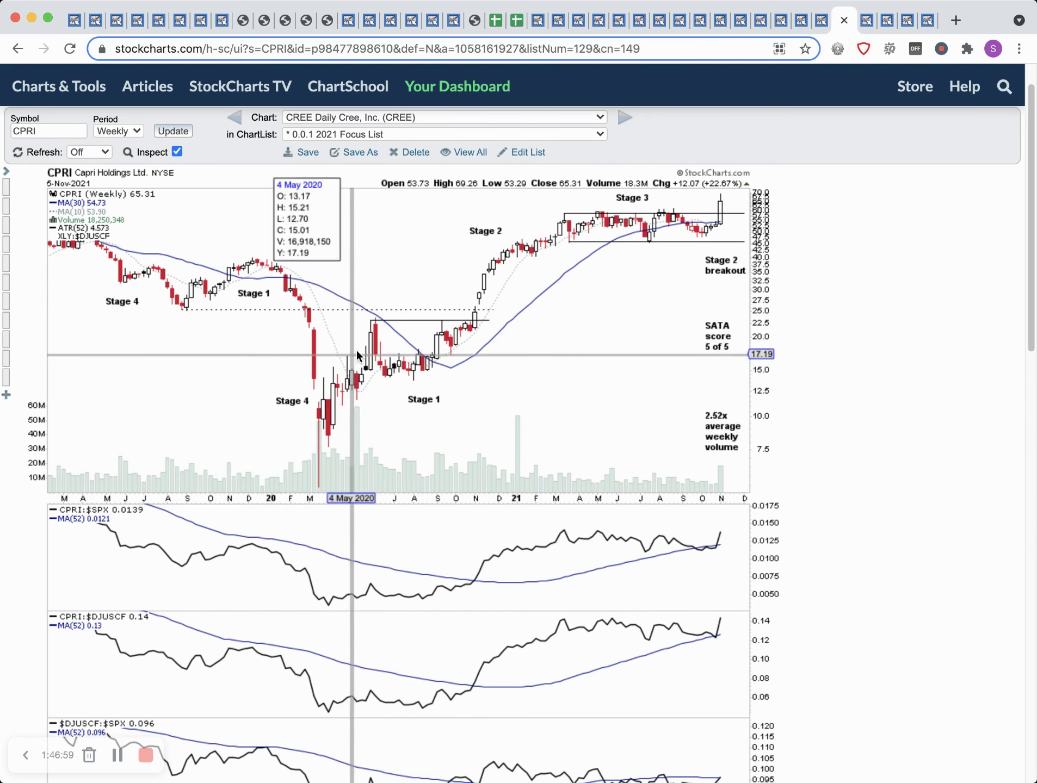
click(177, 151)
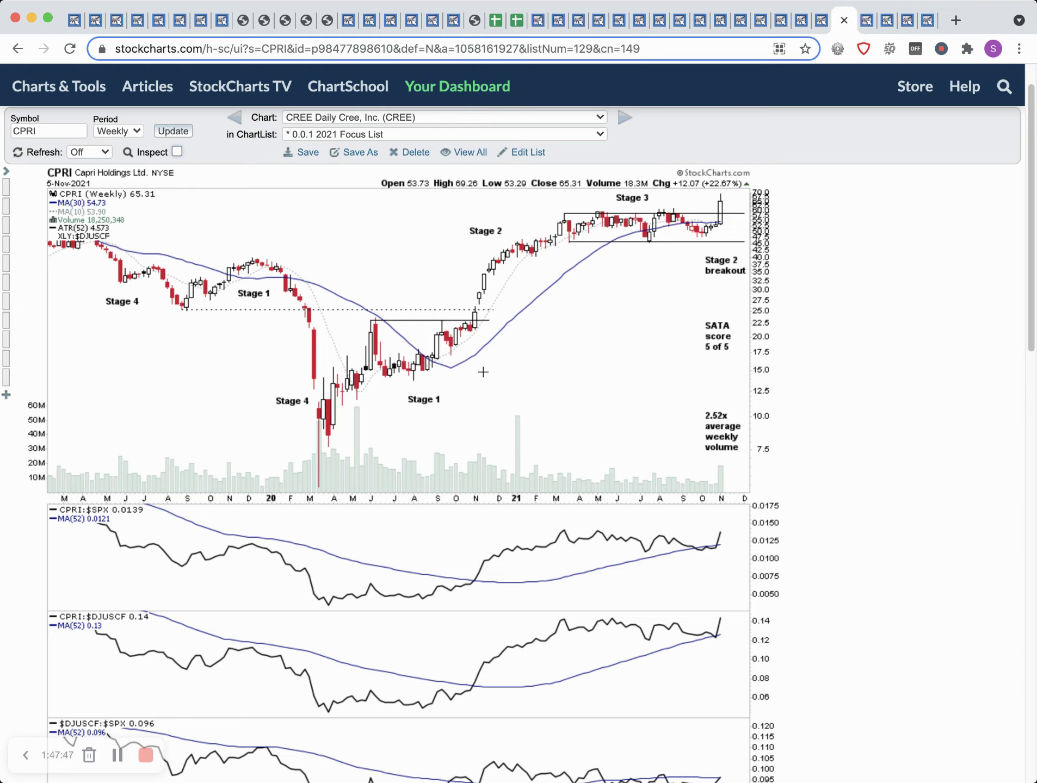
click(176, 152)
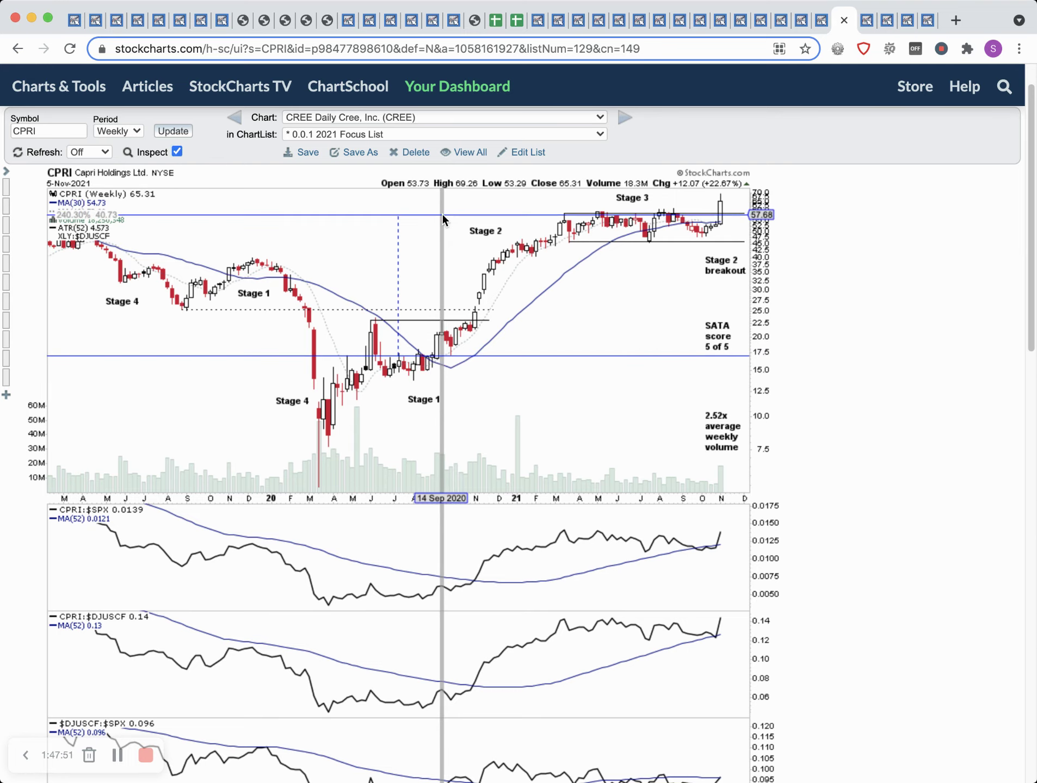
click(177, 152)
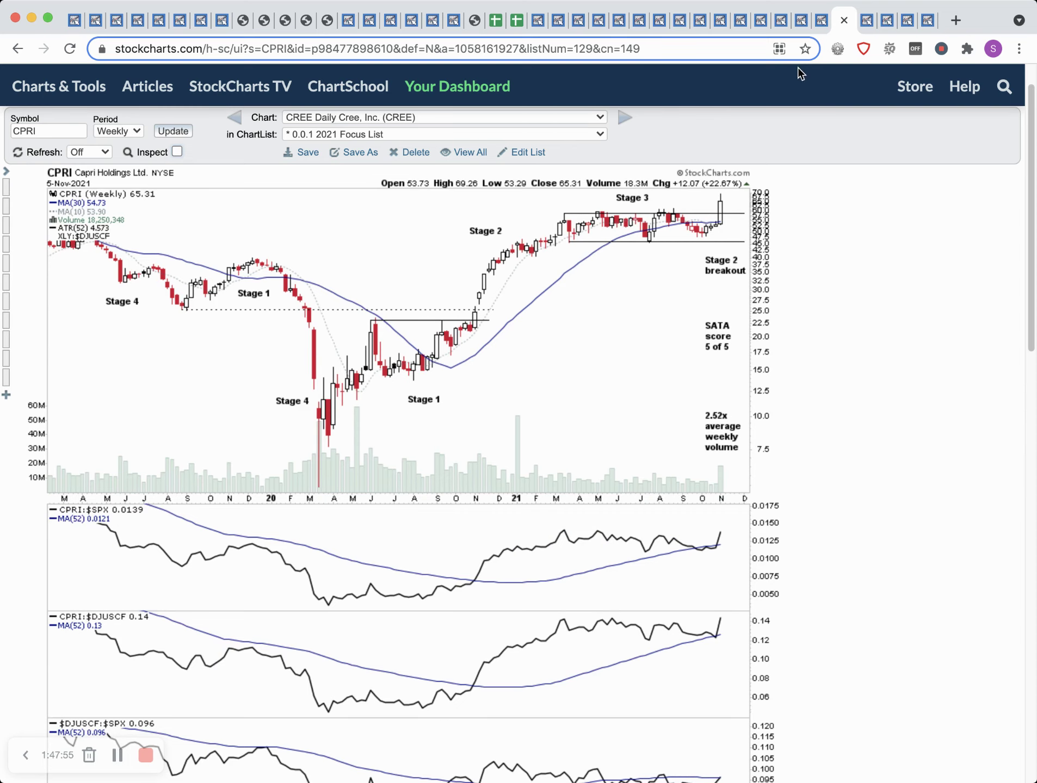
Examine the CPRI daily chart's earnings gap and the GOOS daily chart's Stage 2 breakout
click(859, 21)
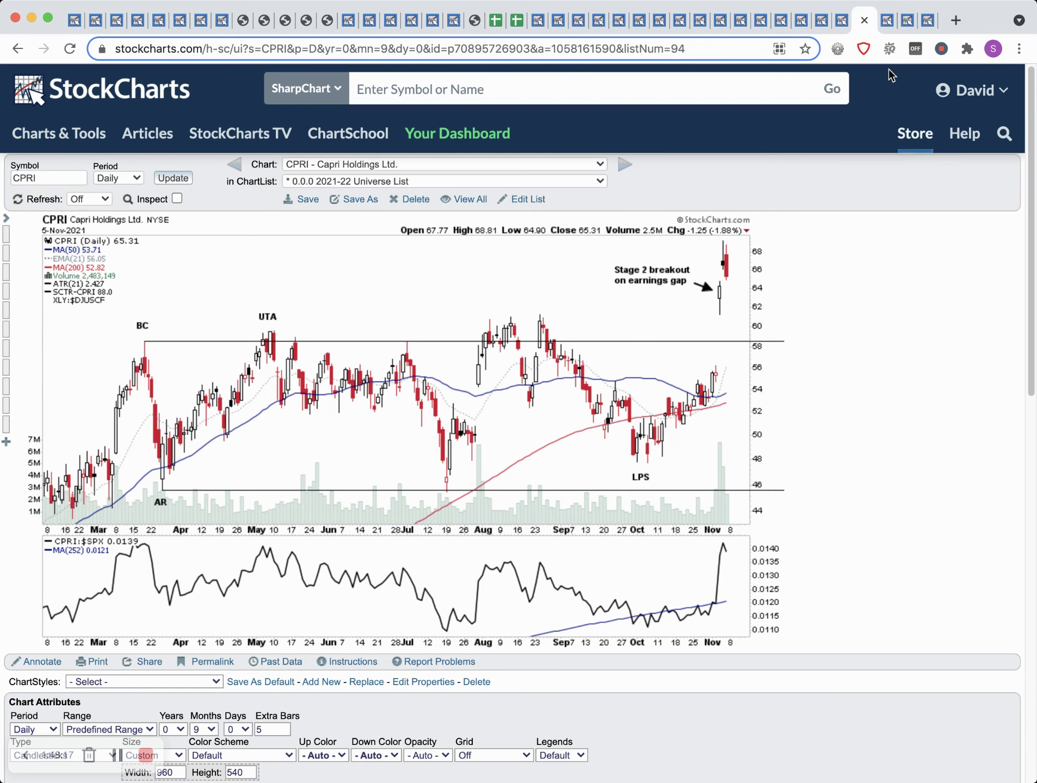
click(884, 22)
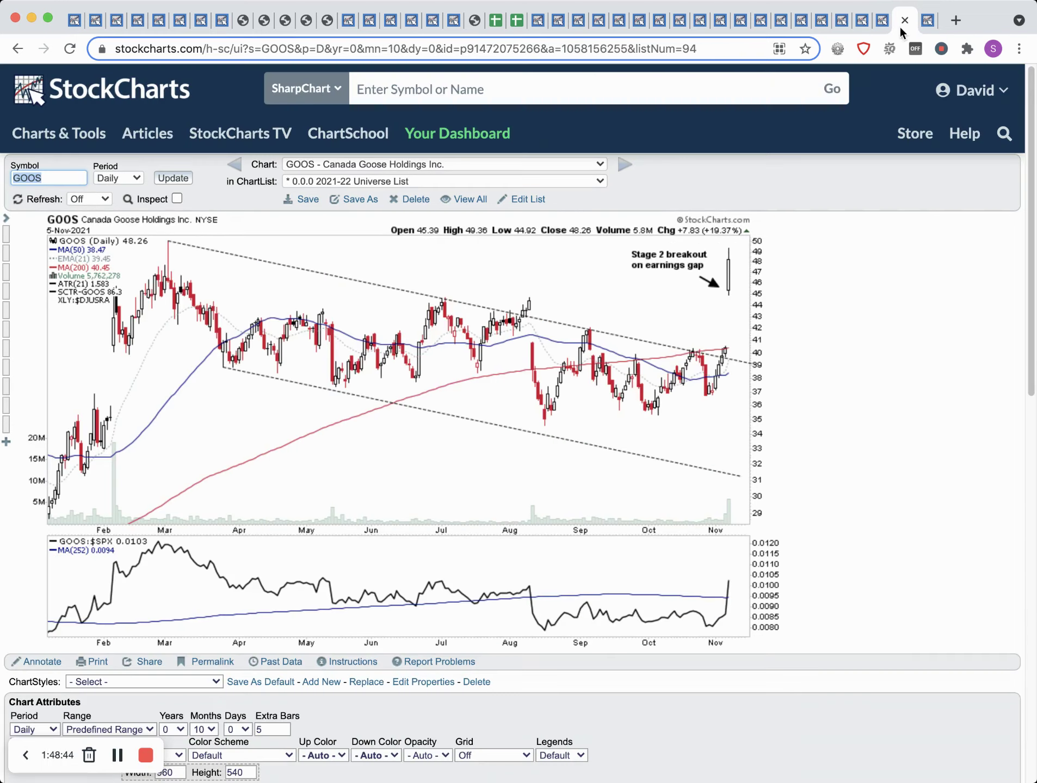
click(907, 20)
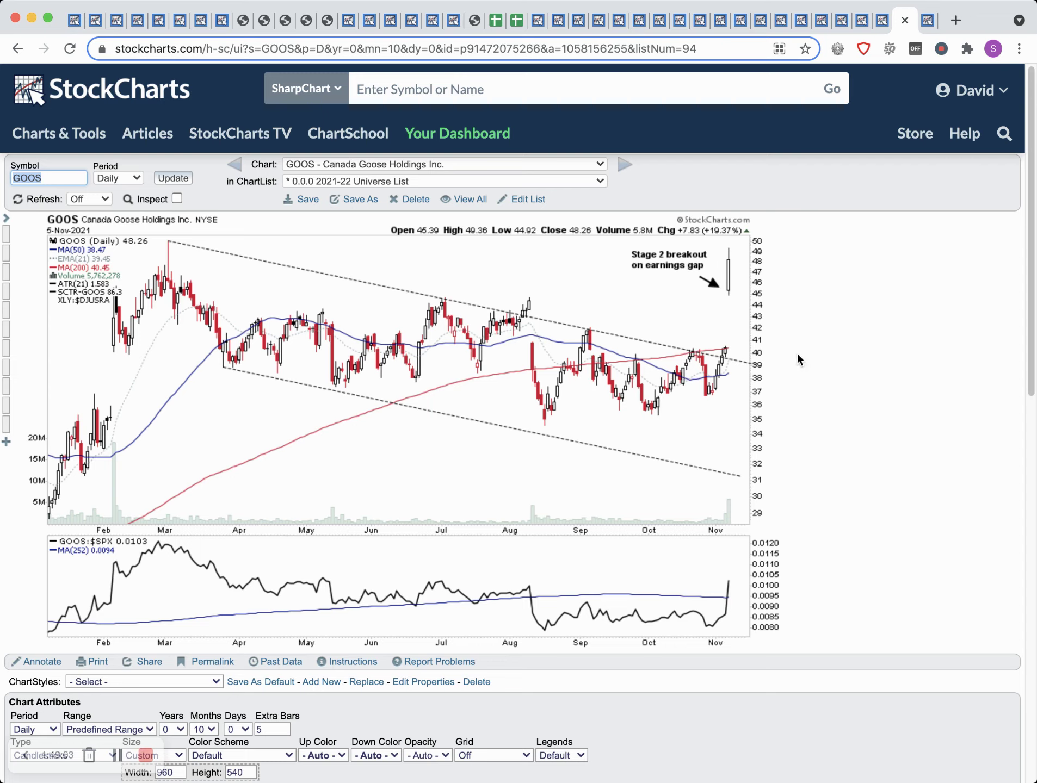
Open the US Stocks 2020 - 2021-11-07 list and switch its view from CandleGlance to Summary
click(923, 26)
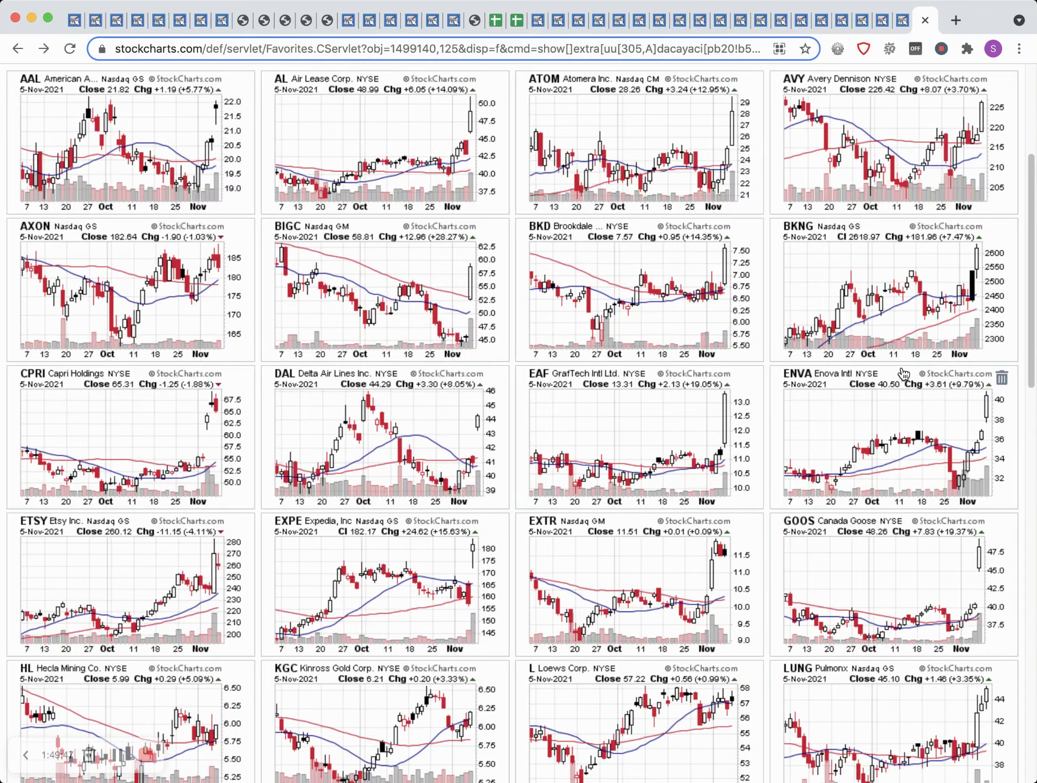
scroll(701, 190, up, 5)
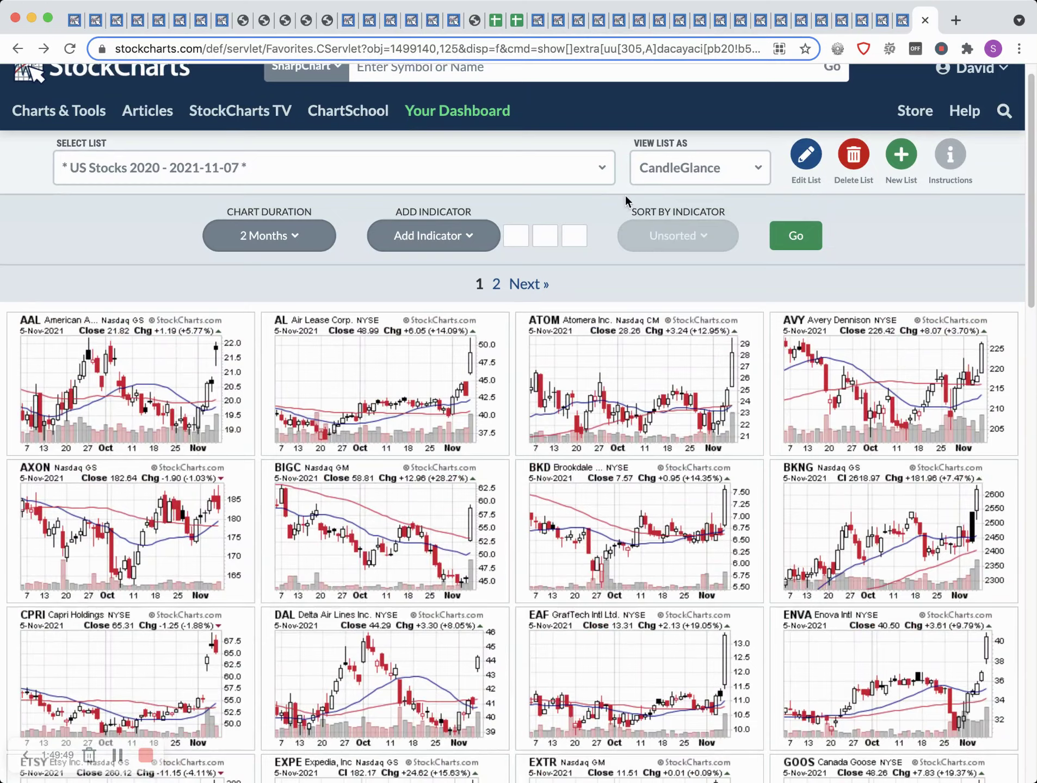
click(688, 167)
click(661, 202)
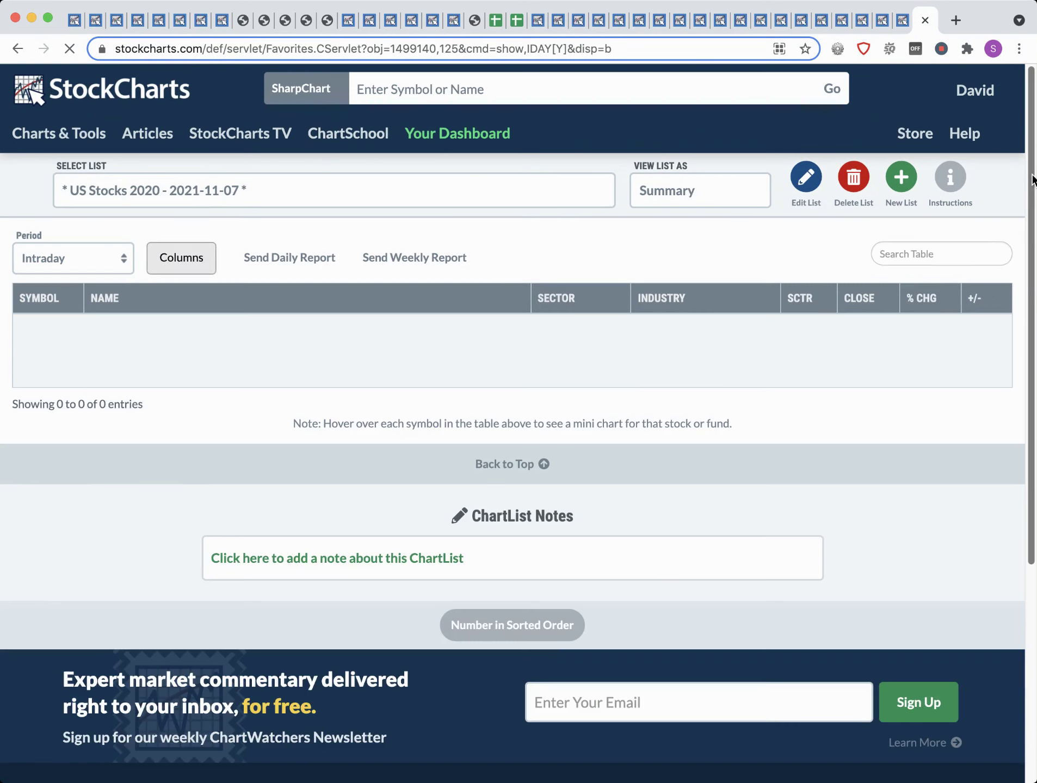
Review the list's stocks by industry group and open the SBUX chart from the summary table
drag(1032, 169, 1027, 228)
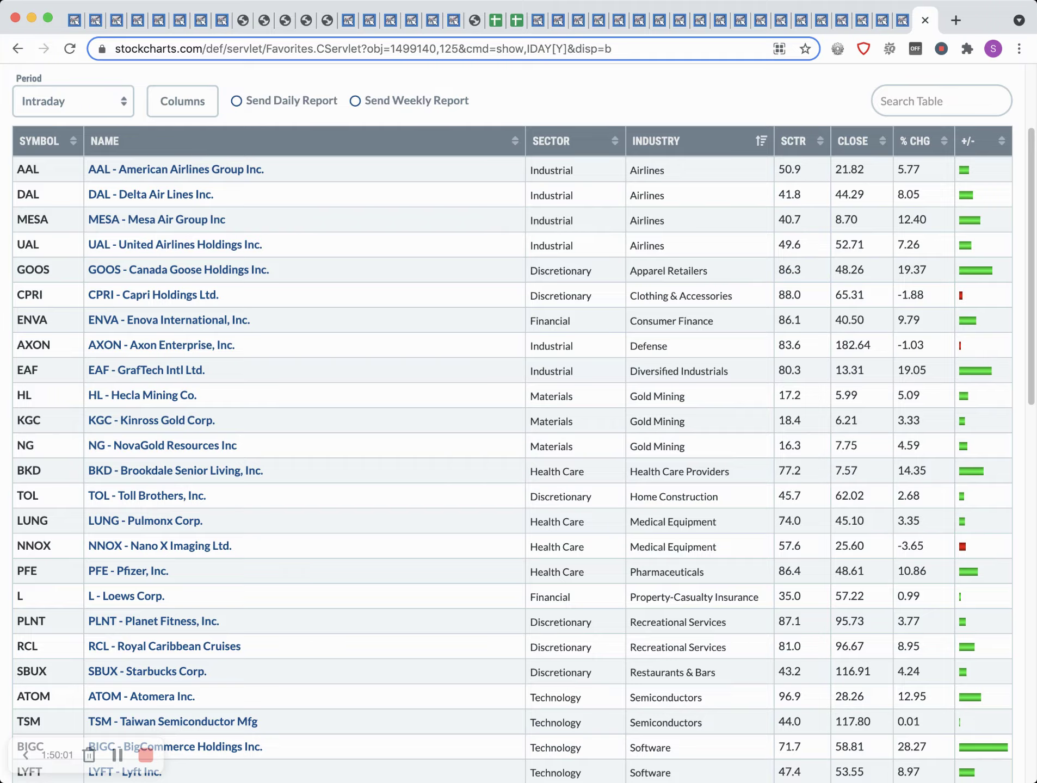
scroll(638, 484, down, 5)
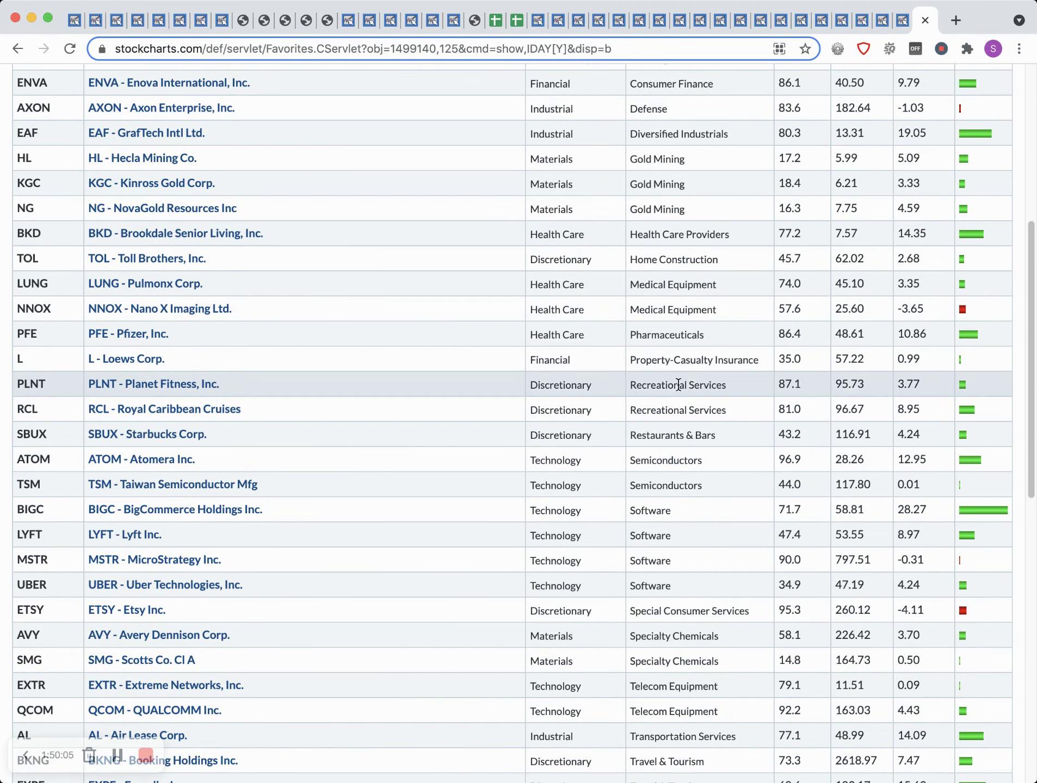
drag(1031, 474, 1032, 519)
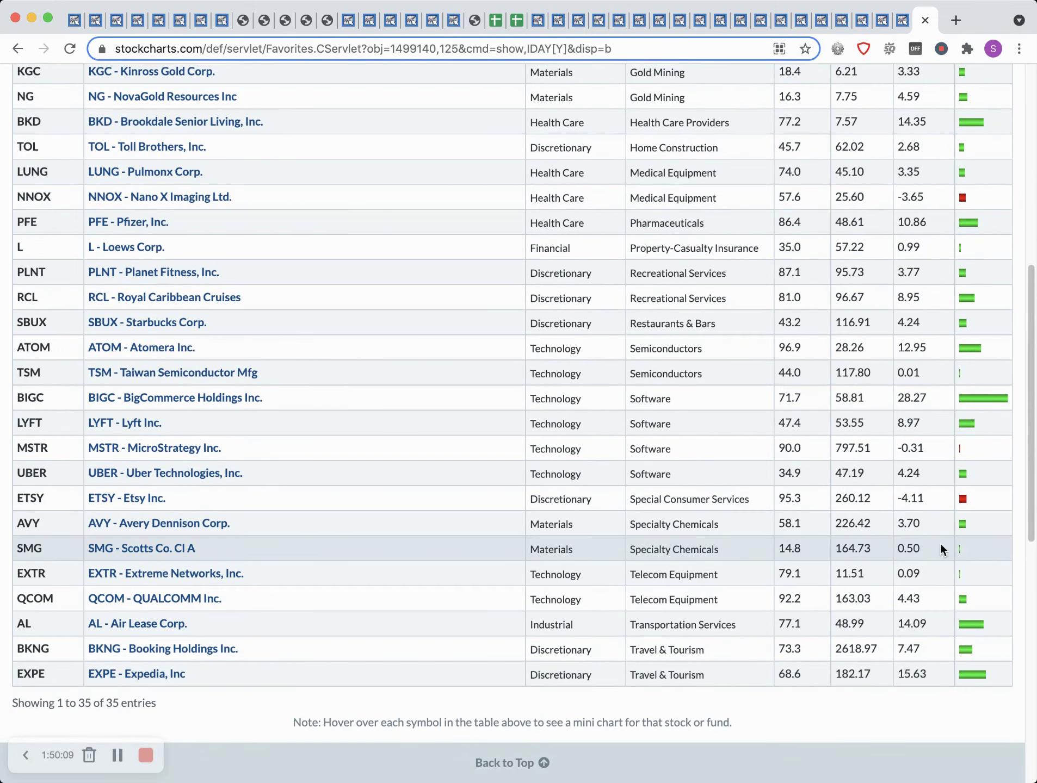
drag(1031, 484, 1028, 450)
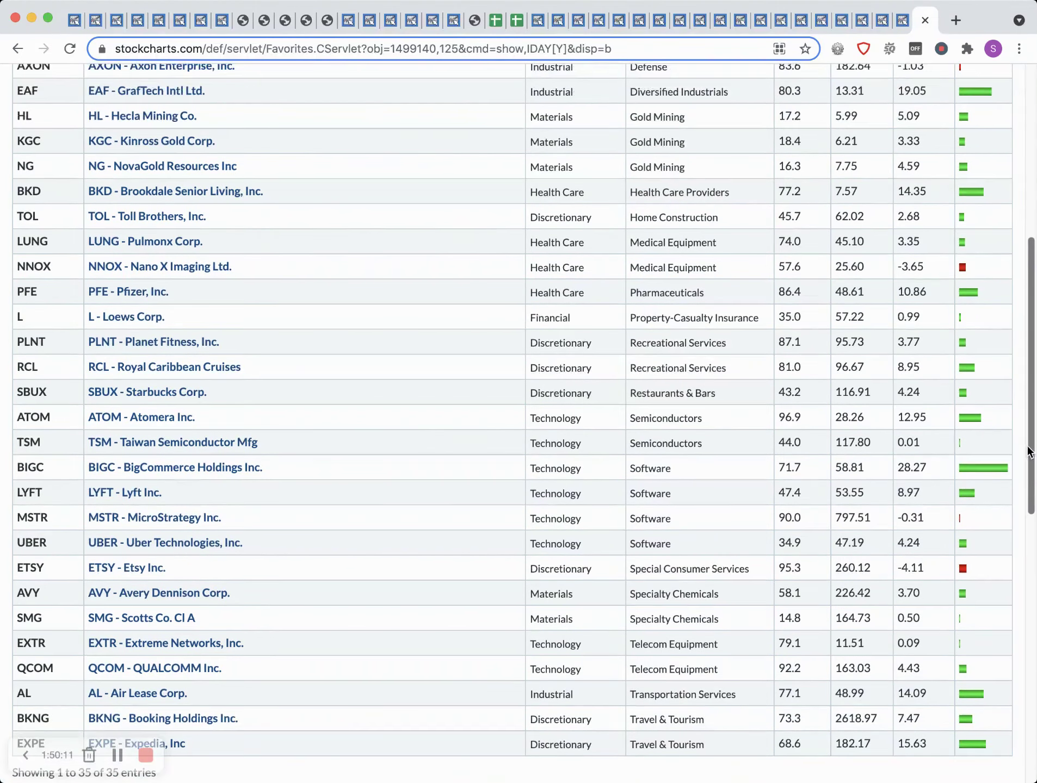
click(148, 394)
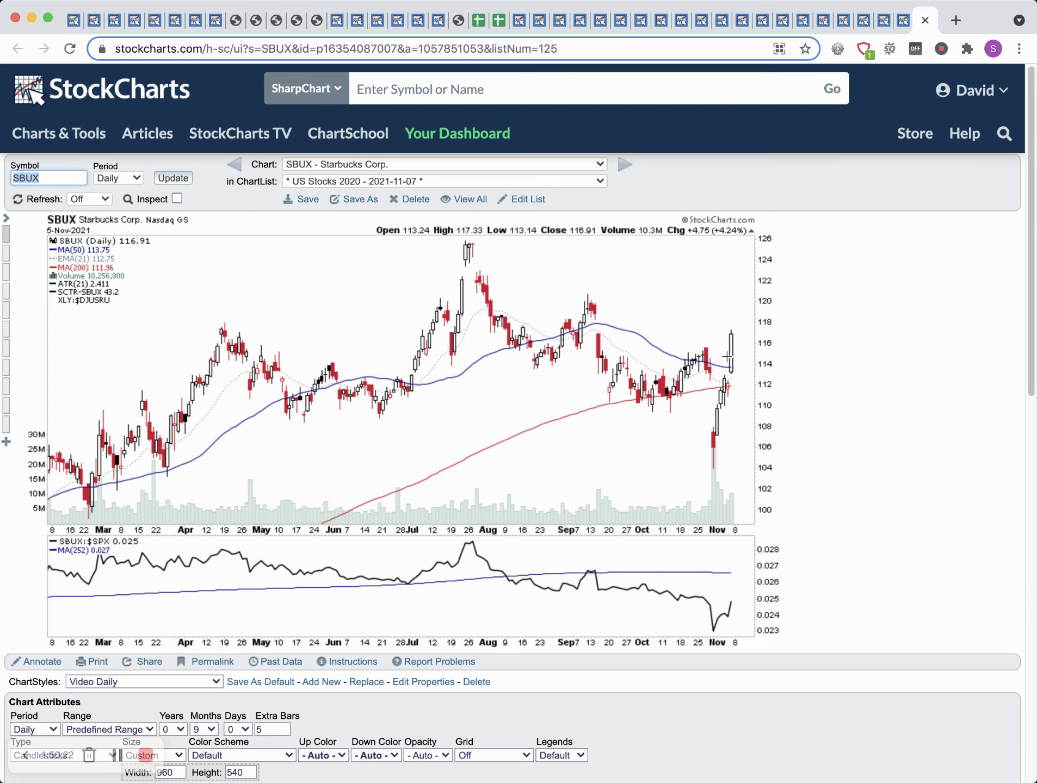
Show SBUX in the Video Daily 3ATR and Video Weekly styles, and box its weekly range since April 2021, about 108 to 119
click(6, 386)
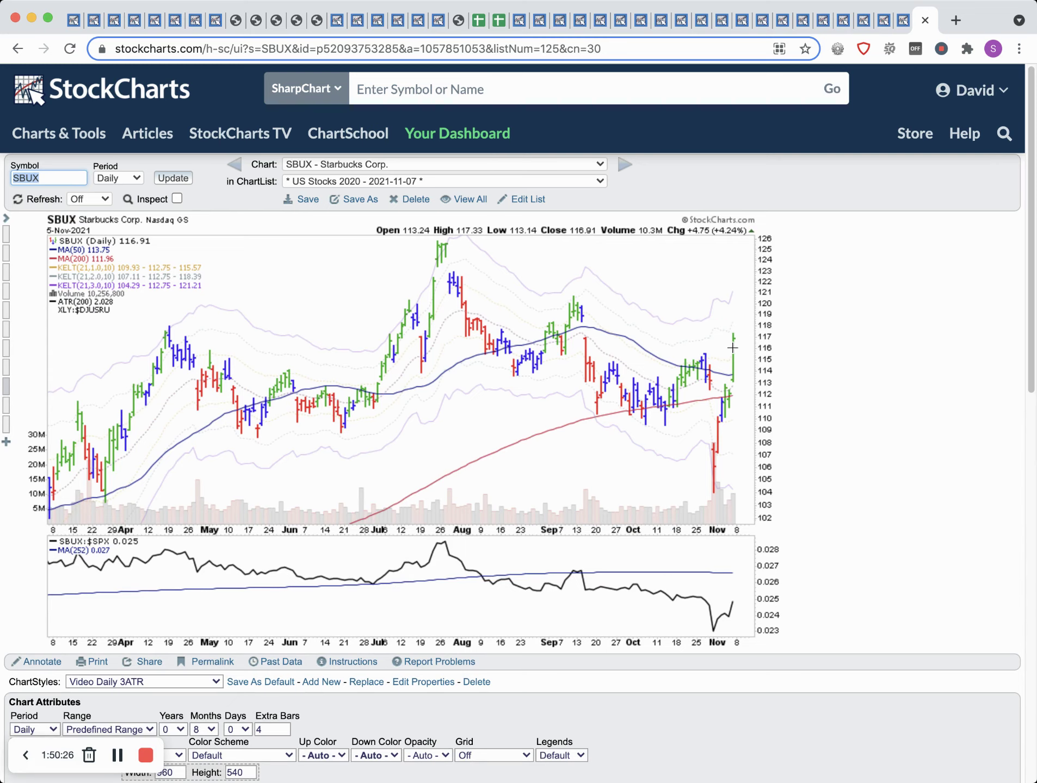
click(6, 253)
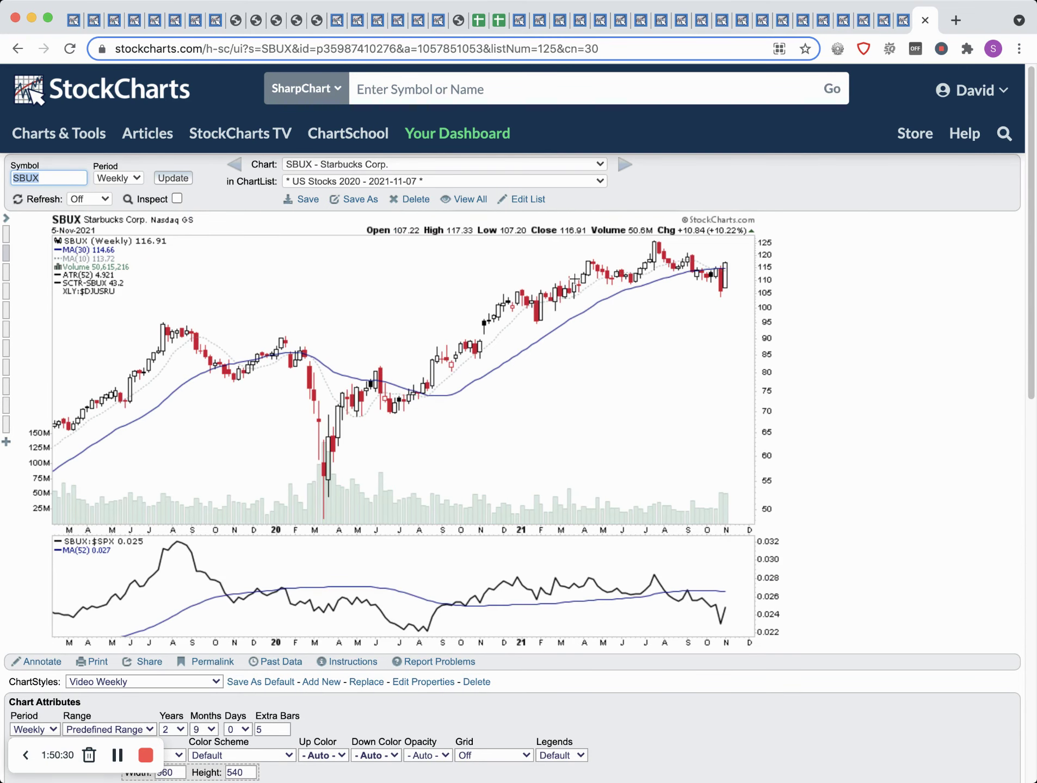
click(40, 662)
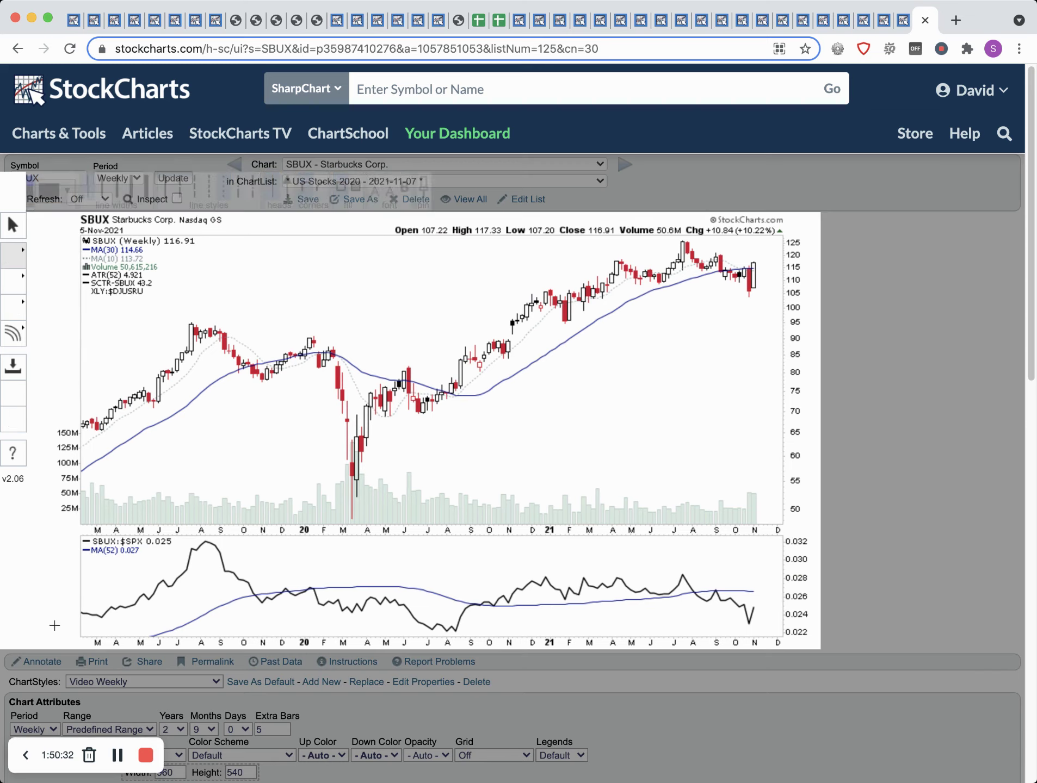
click(31, 309)
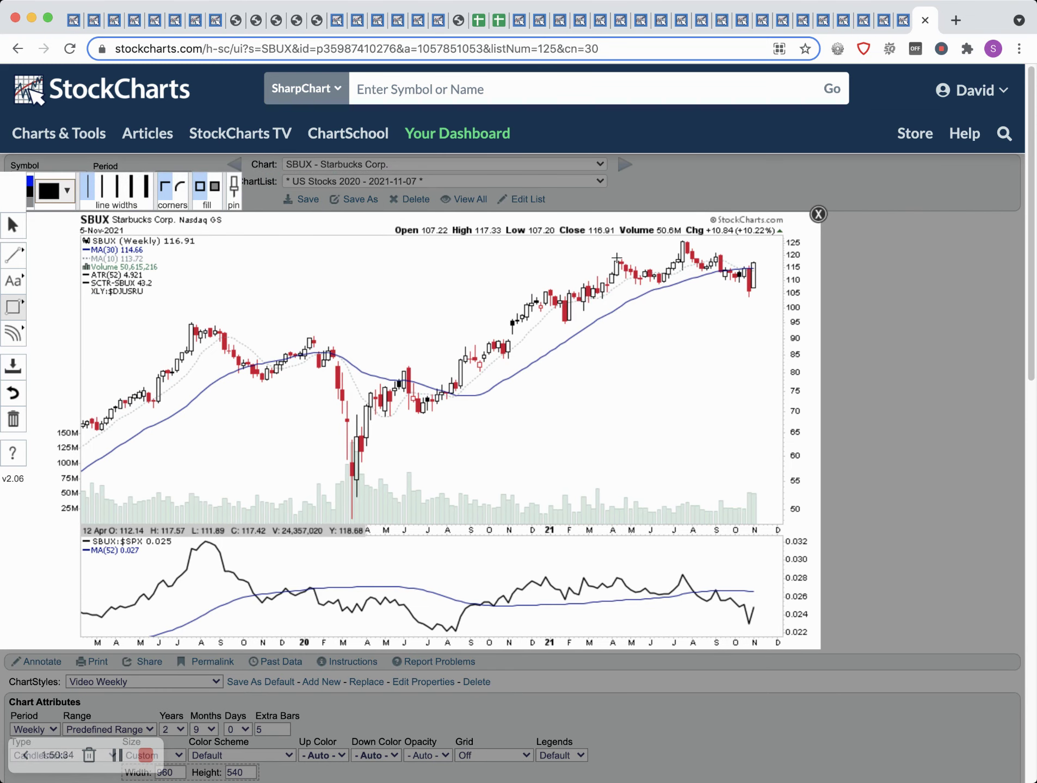
drag(615, 258, 777, 284)
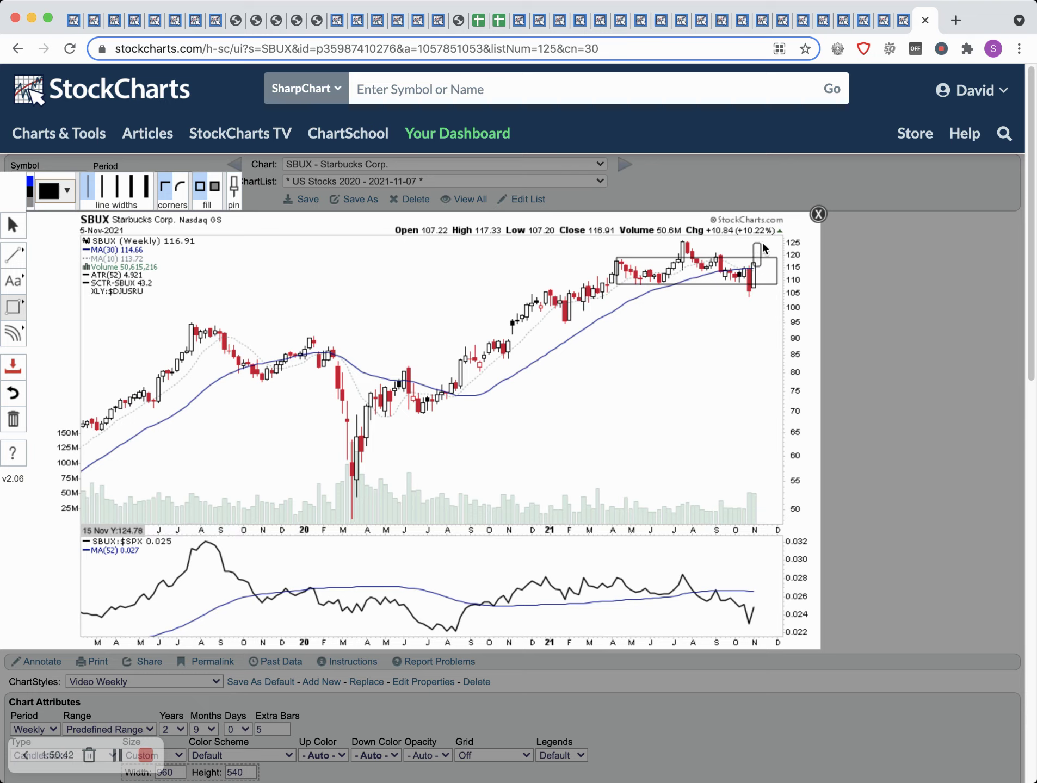
Outline a projected next weekly SBUX price bar up to about 125 and its volume bar, and exit the annotations without saving
click(760, 249)
drag(760, 524, 763, 482)
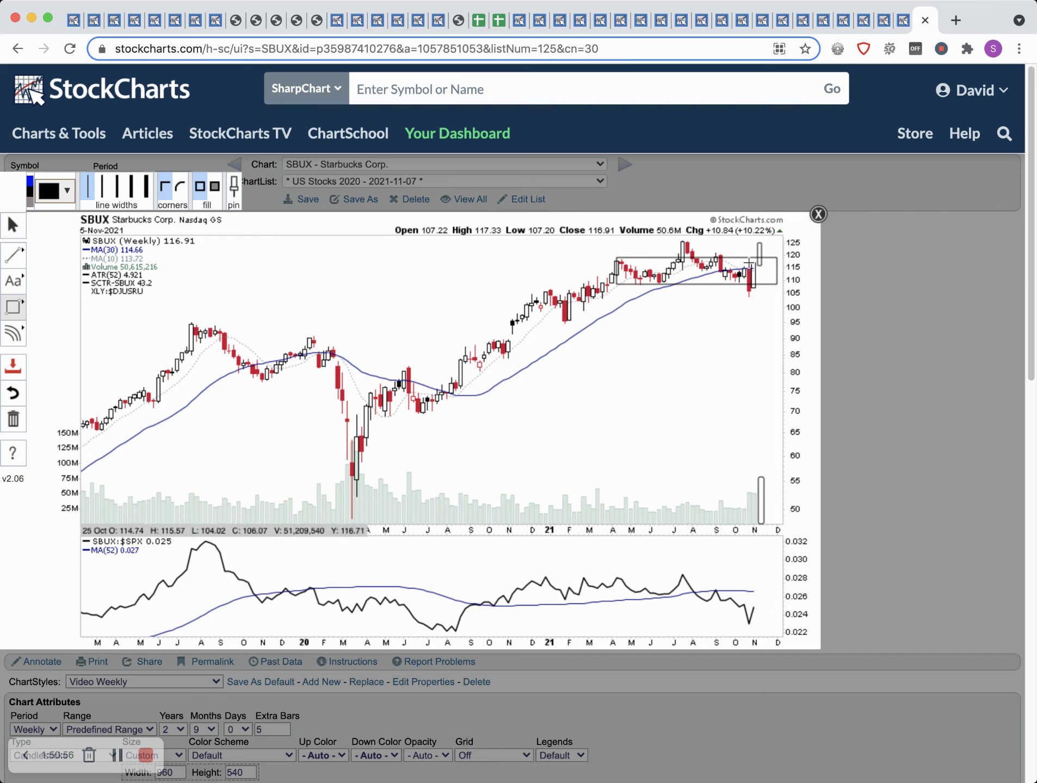
click(818, 214)
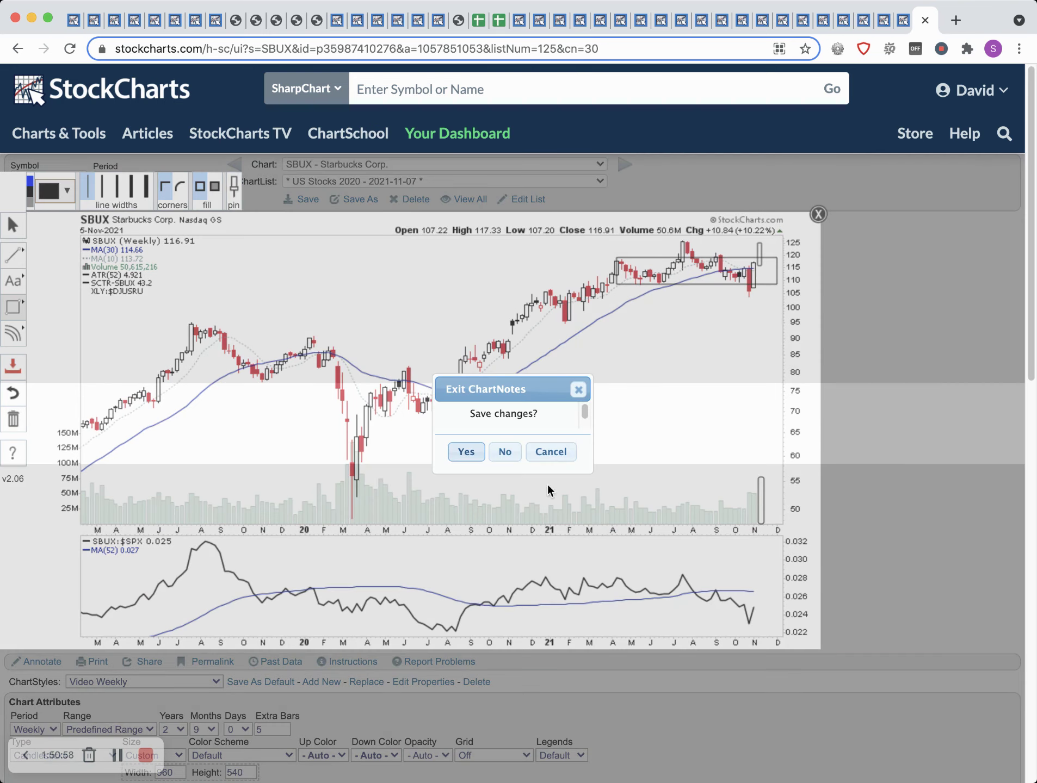
click(506, 452)
Return SBUX to the daily chart and draw a dotted descending channel: a trendline from the July high and a parallel copy below
click(17, 48)
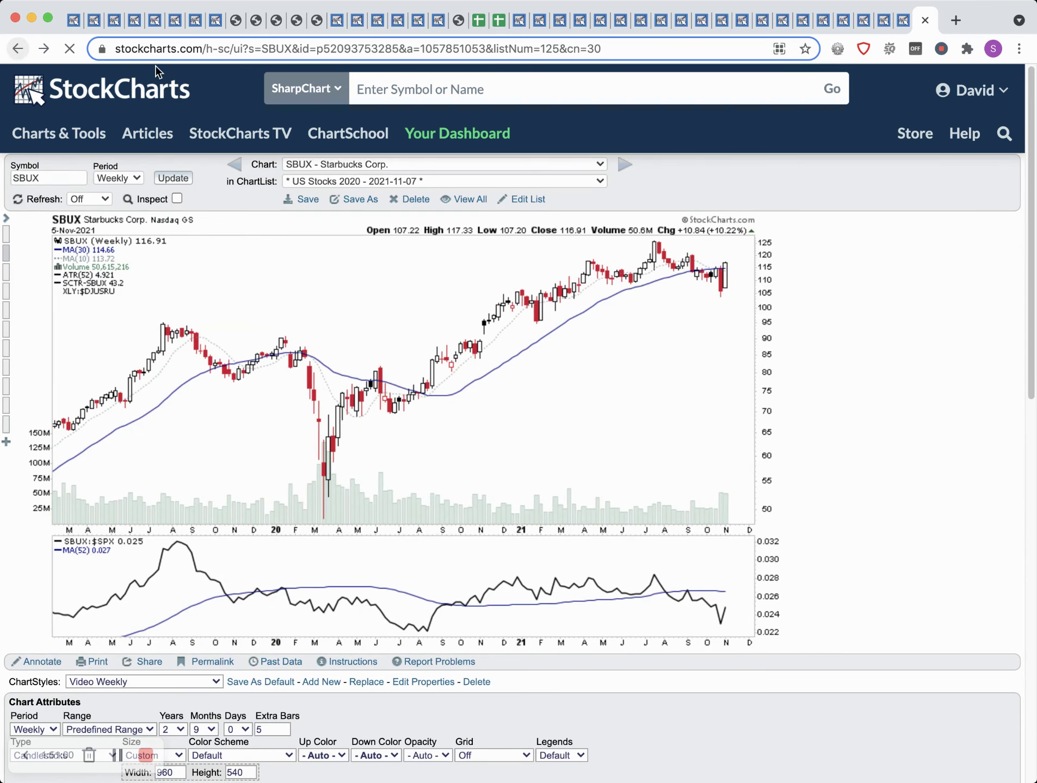
click(43, 48)
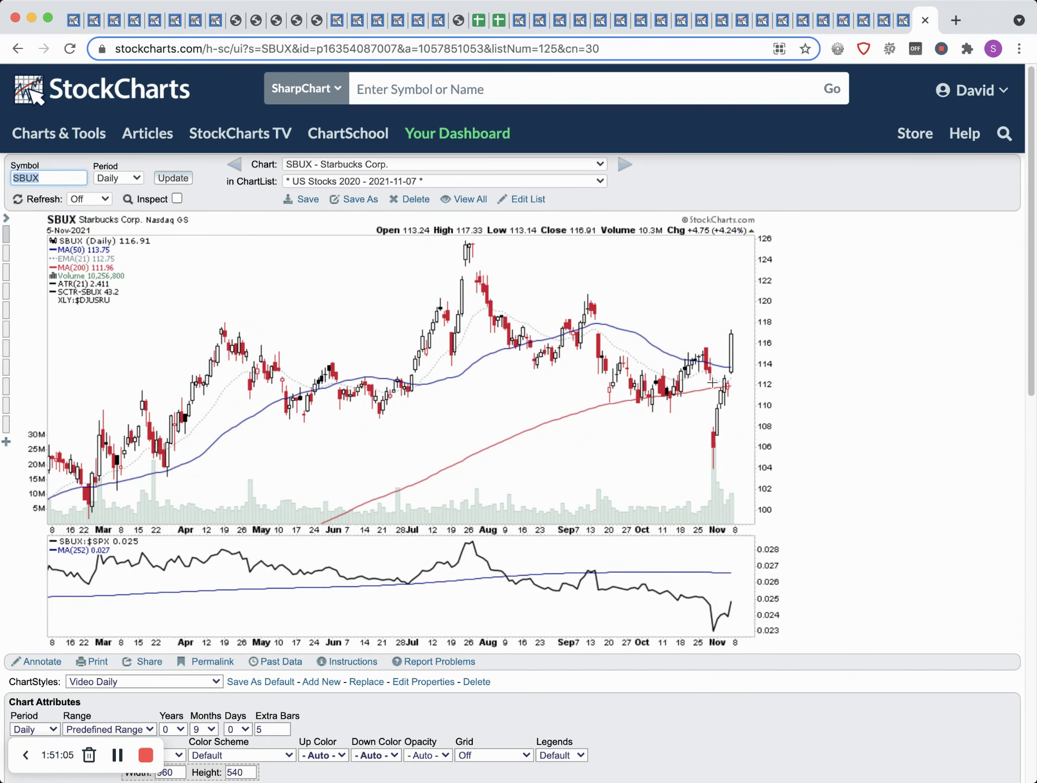
click(38, 662)
click(13, 254)
click(65, 254)
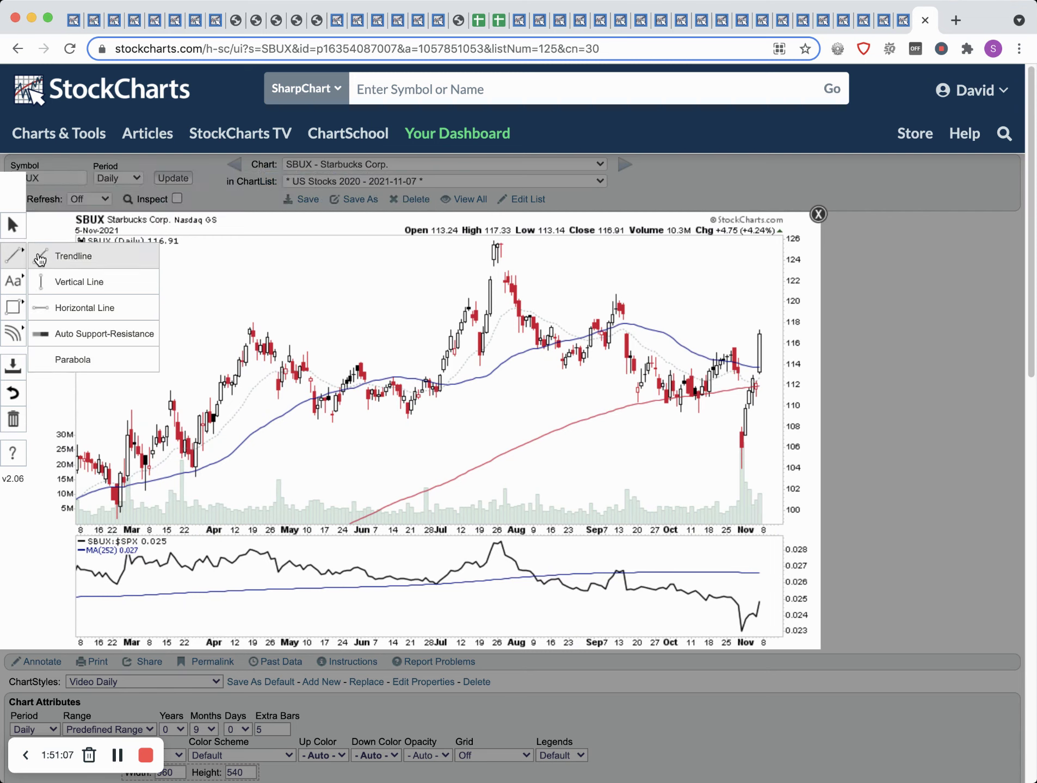
mouse_move(494, 240)
mouse_down()
mouse_move(805, 393)
mouse_move(799, 380)
mouse_up()
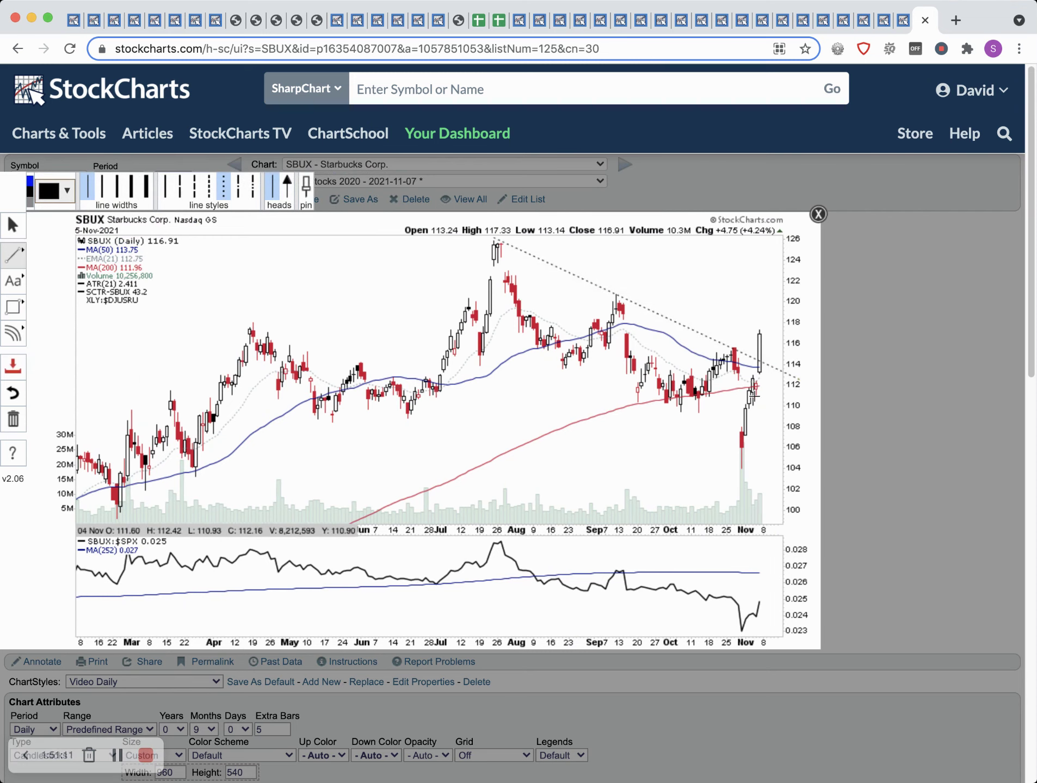
click(13, 225)
drag(572, 274, 576, 374)
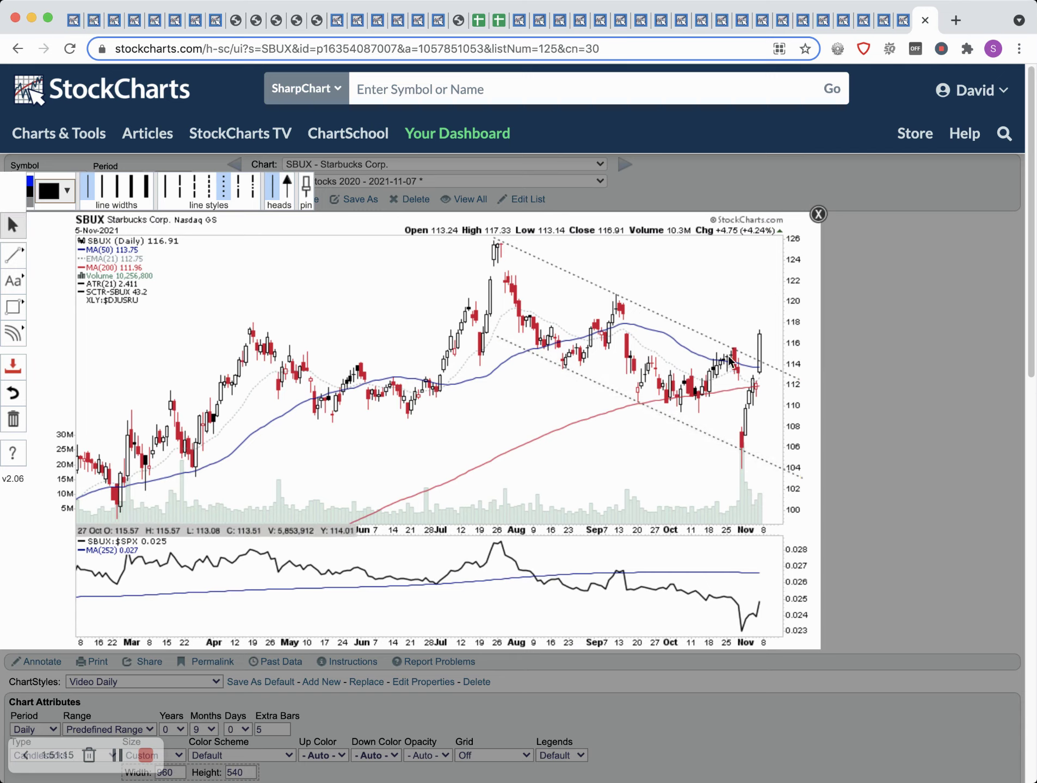
Sketch a dotted projected path from the SBUX breakout back to the upper channel line and up to about 120, and discard the annotations
key(l)
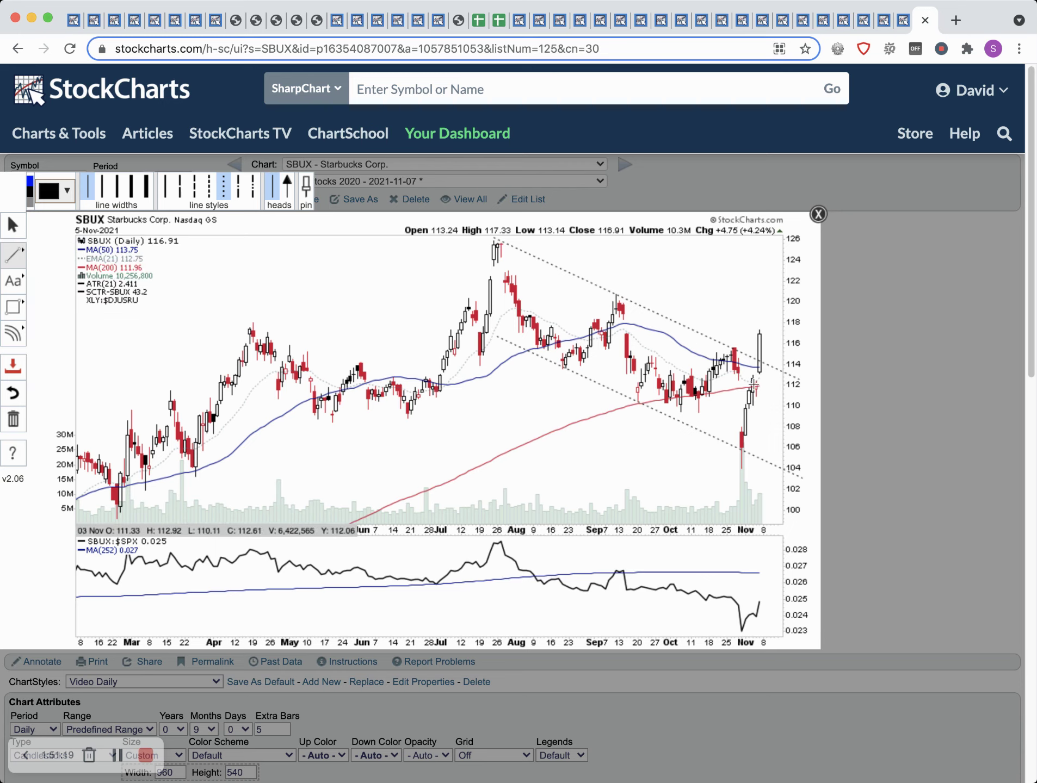
drag(761, 334, 809, 299)
click(818, 214)
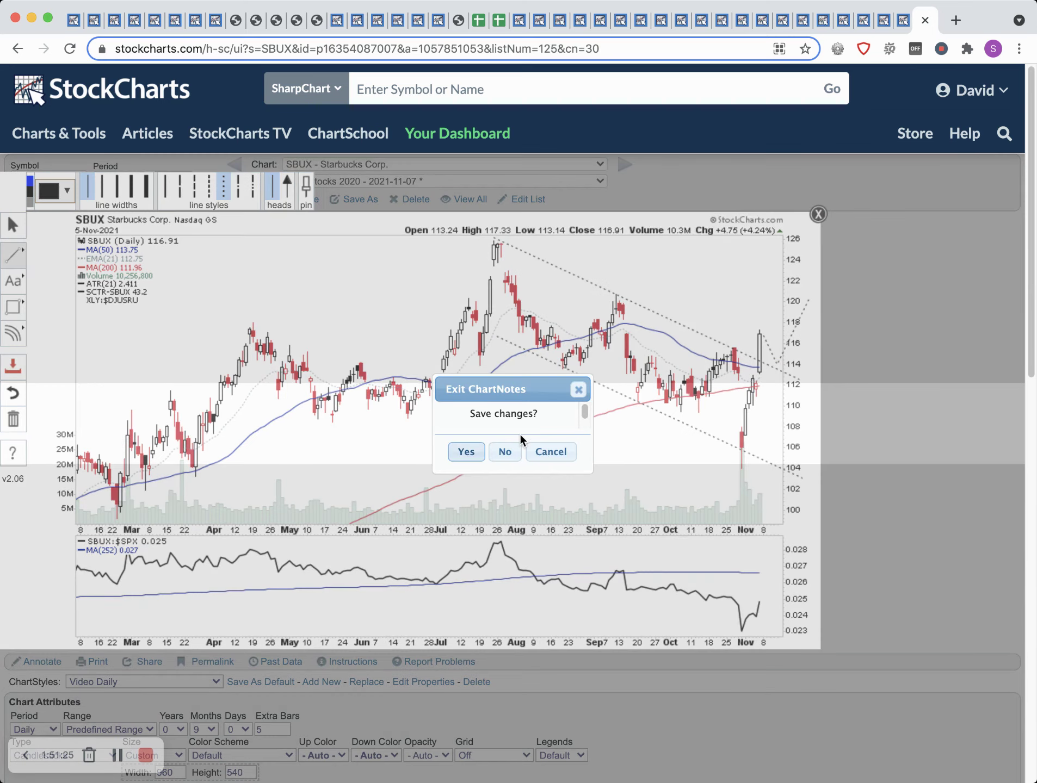
click(506, 452)
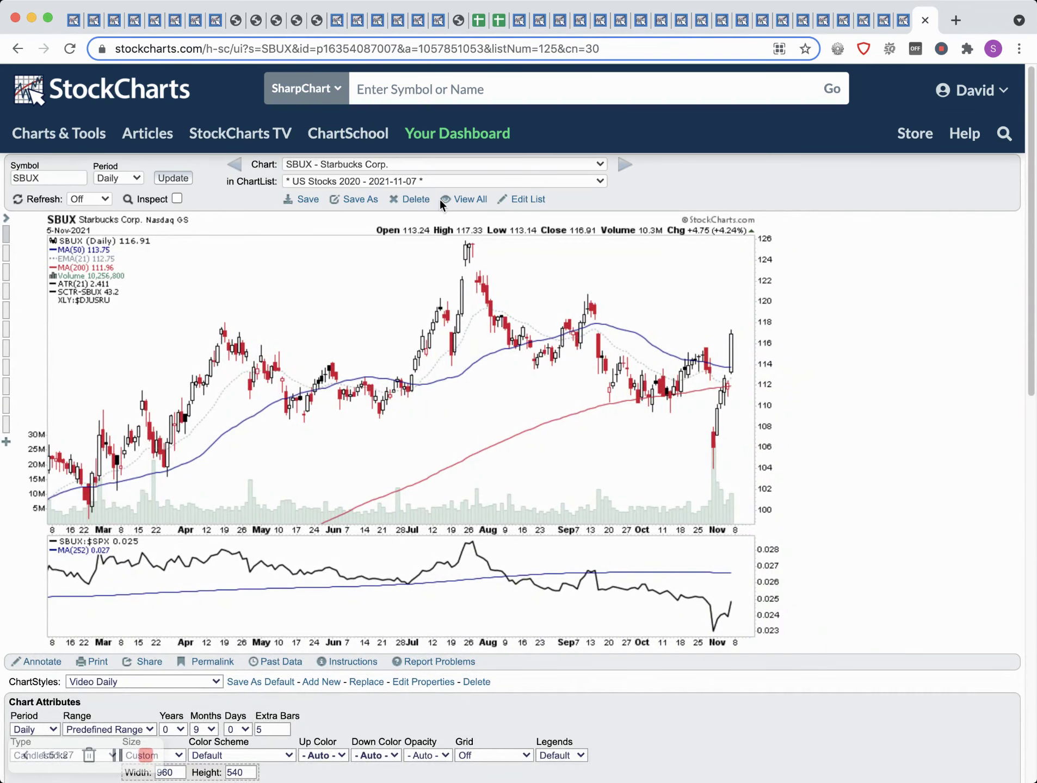
Return to the US Stocks 2020 - 2021-11-07 list in CandleGlance view and open the ATOM chart
click(462, 200)
click(714, 202)
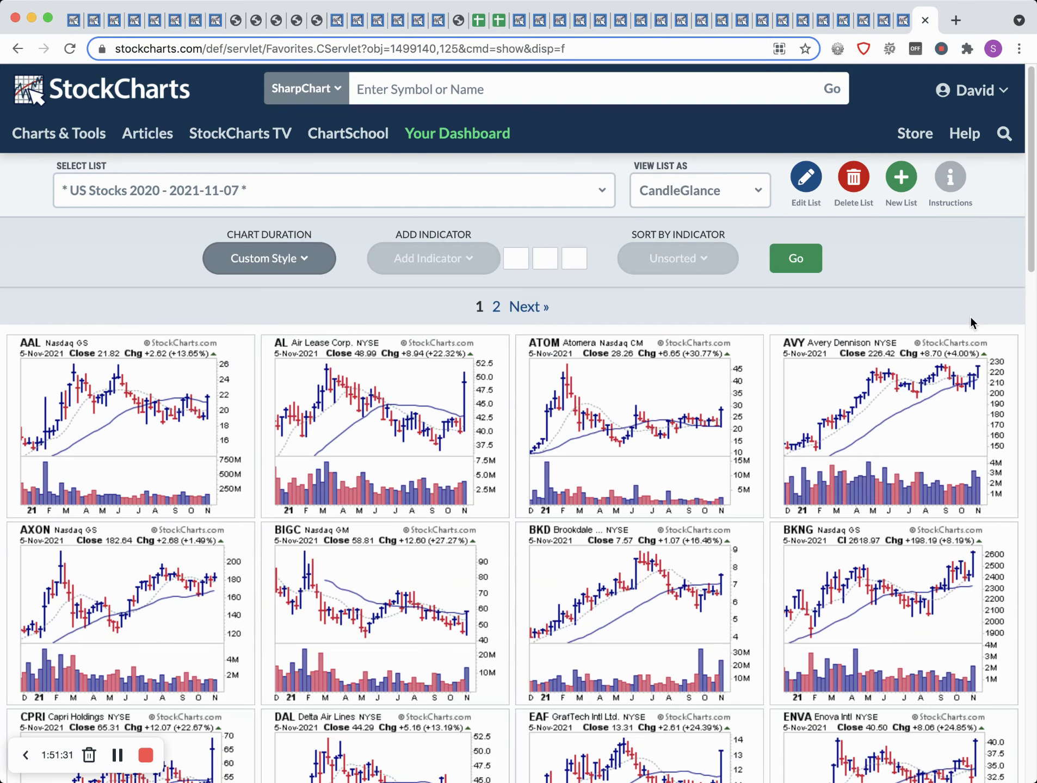
click(631, 401)
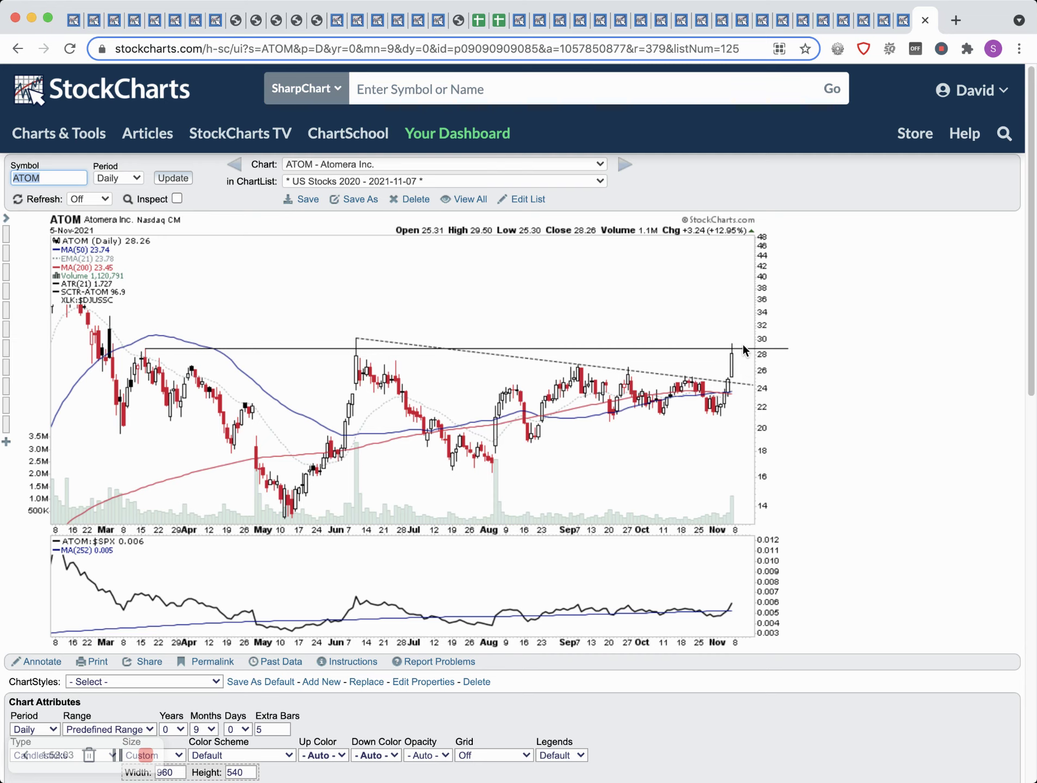
Sketch a dotted projected path on the ATOM daily chart up to about 38 with one pullback, and exit without saving
click(39, 662)
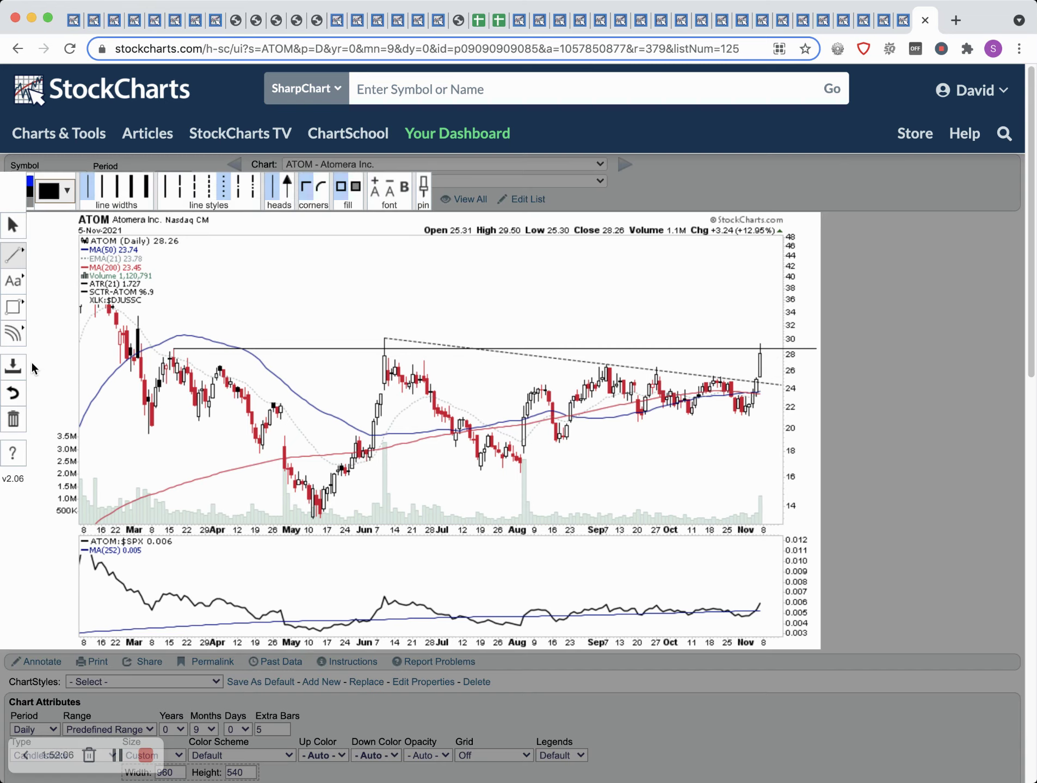
click(13, 253)
click(60, 252)
mouse_move(766, 354)
mouse_down()
mouse_move(780, 287)
mouse_move(810, 333)
mouse_move(801, 316)
mouse_move(814, 287)
mouse_up()
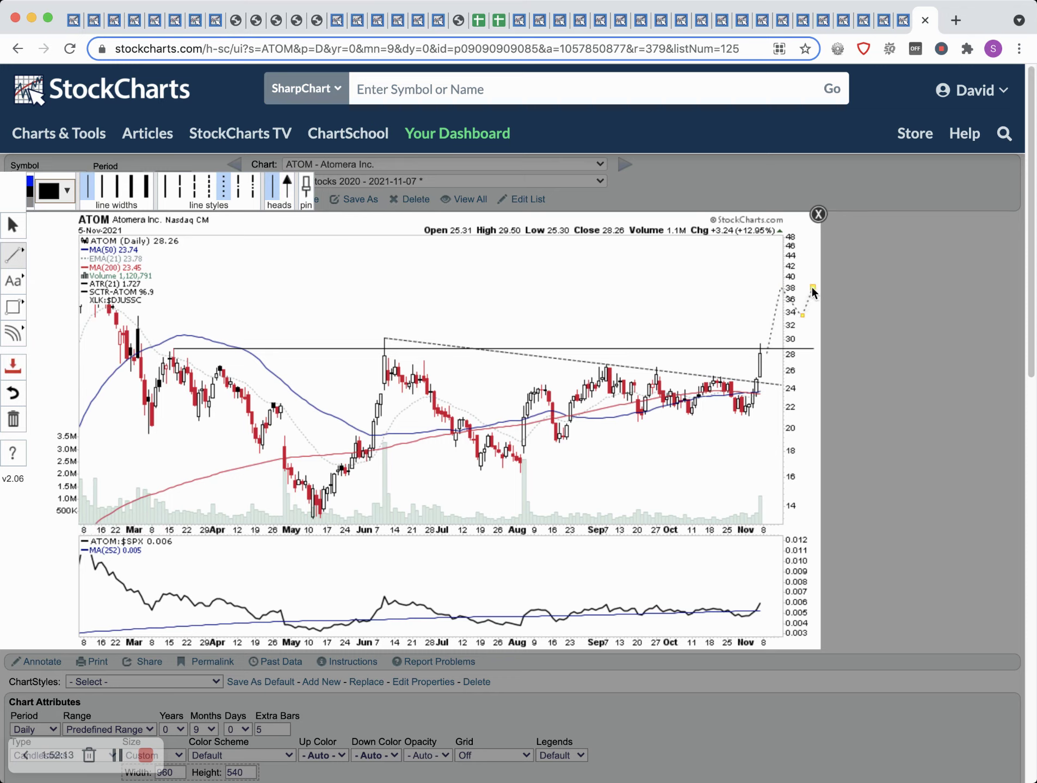
click(818, 215)
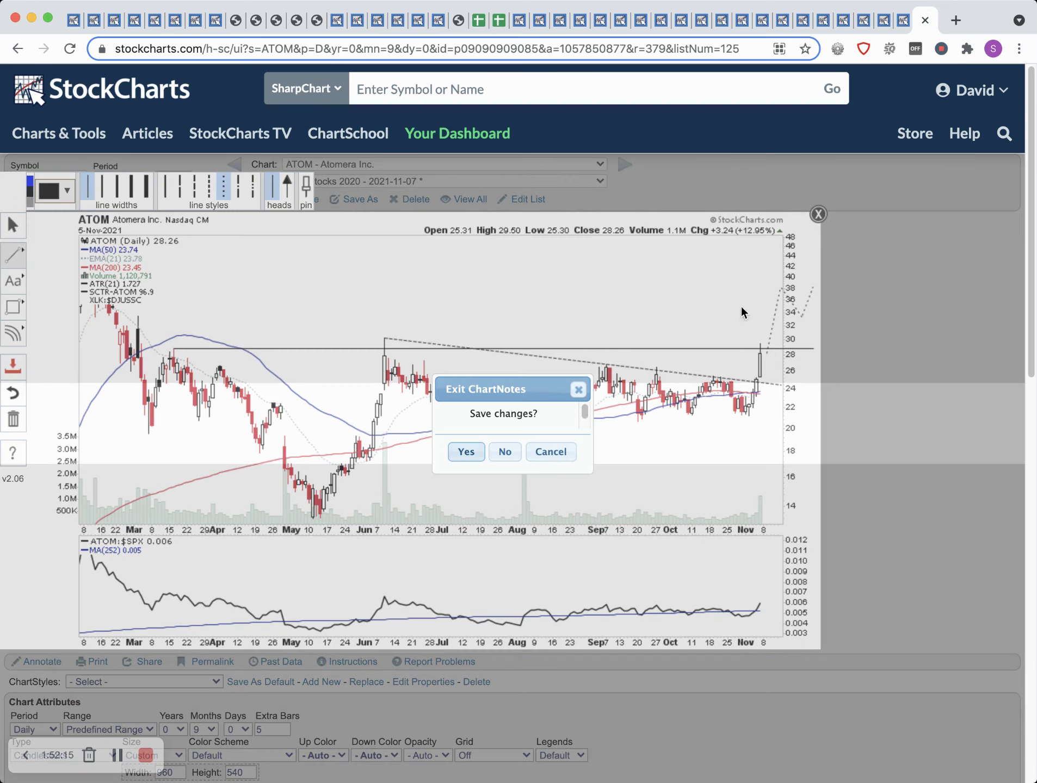
click(506, 453)
Return to the list's CandleGlance view, review the remaining first-page charts and open NNOX
click(478, 200)
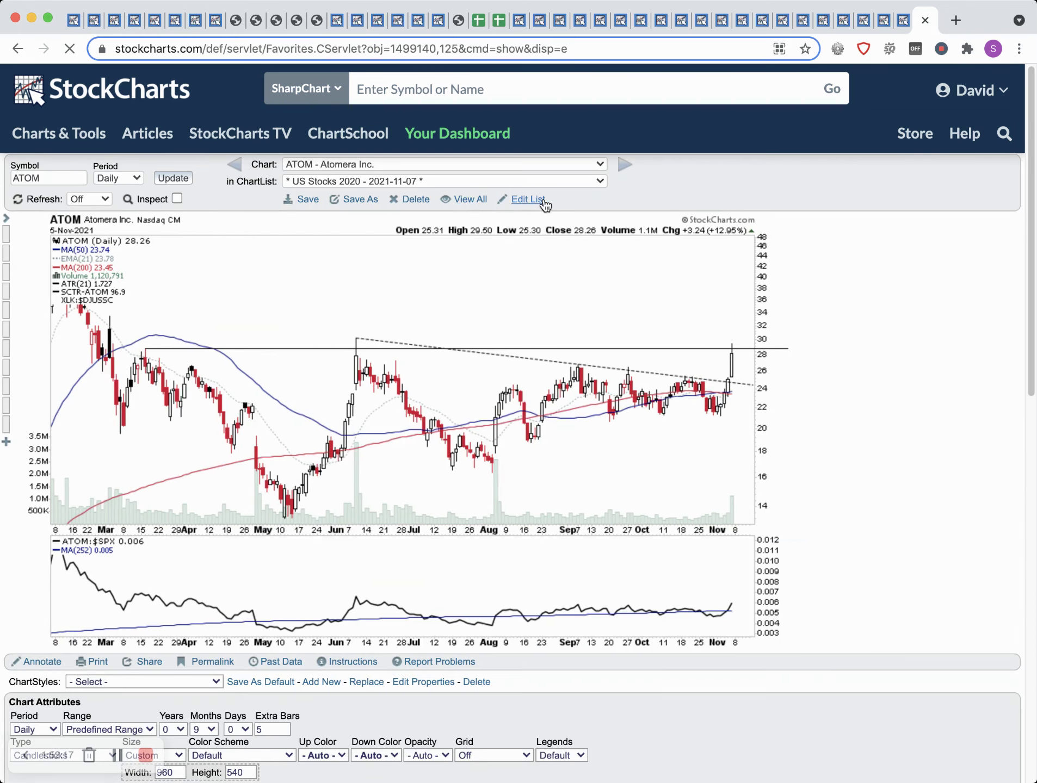
click(691, 190)
click(651, 324)
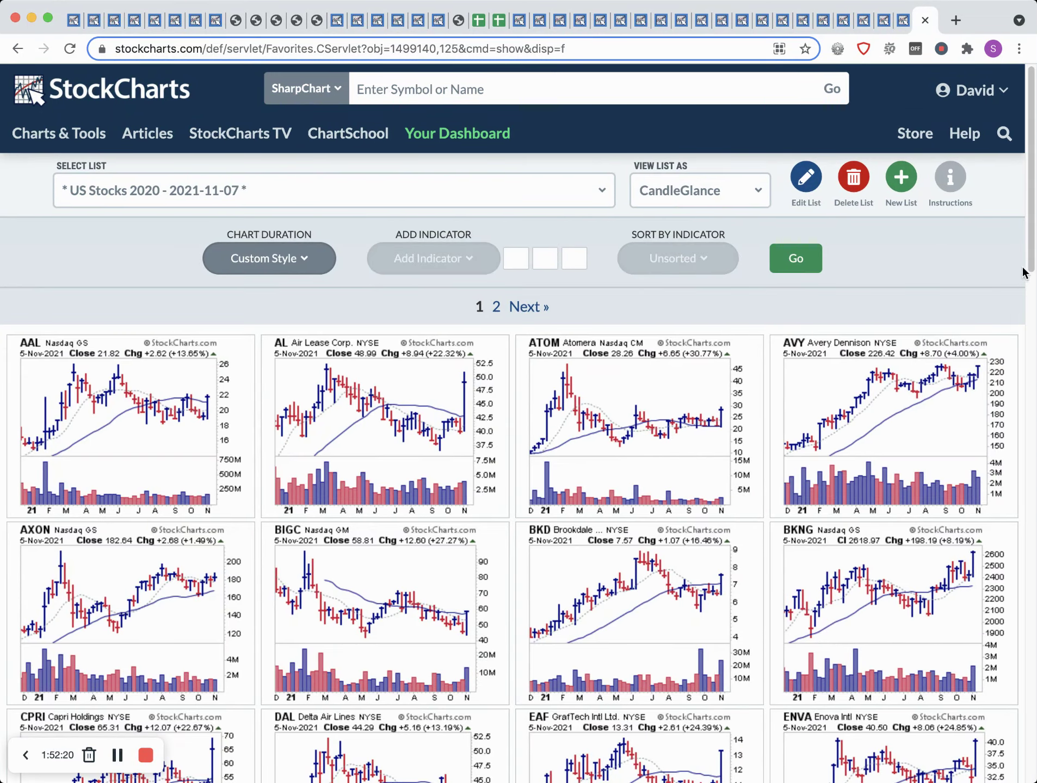
drag(1025, 270, 1021, 510)
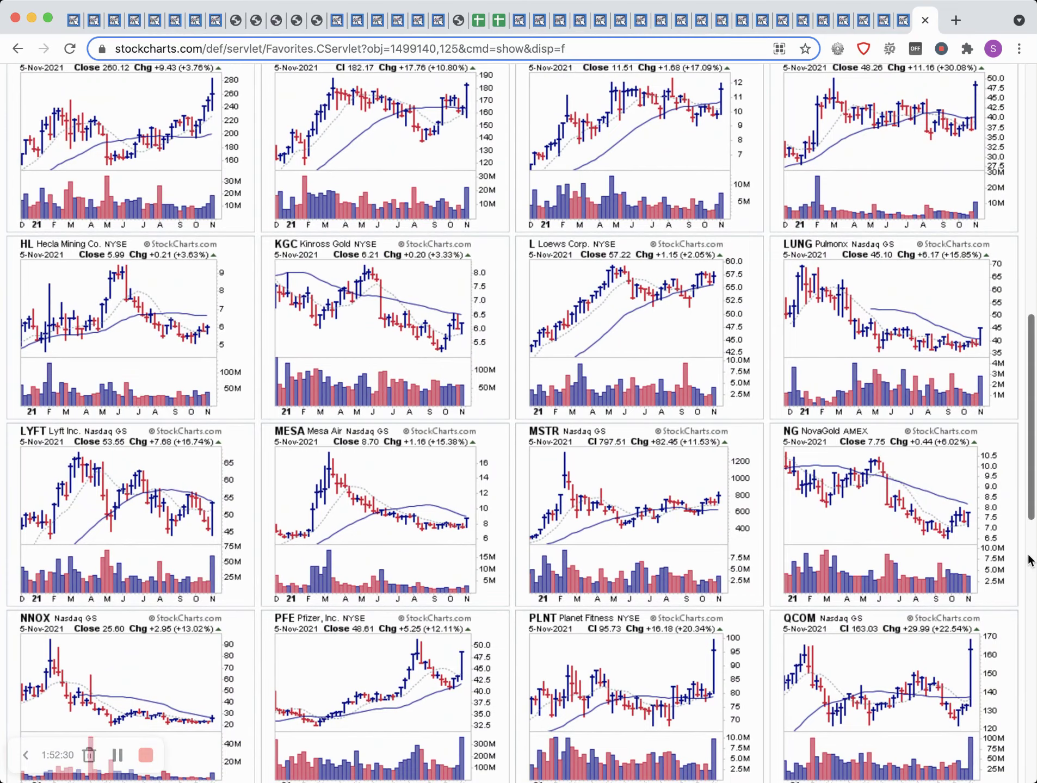
drag(1024, 510, 1023, 579)
mouse_move(561, 456)
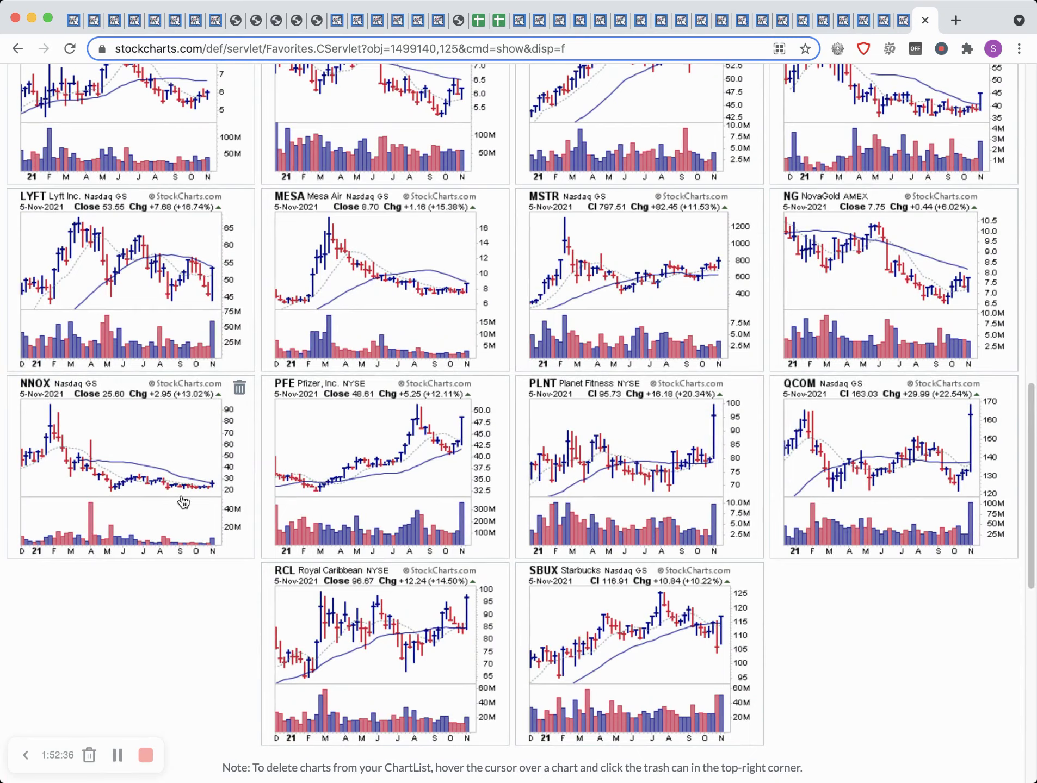
click(172, 481)
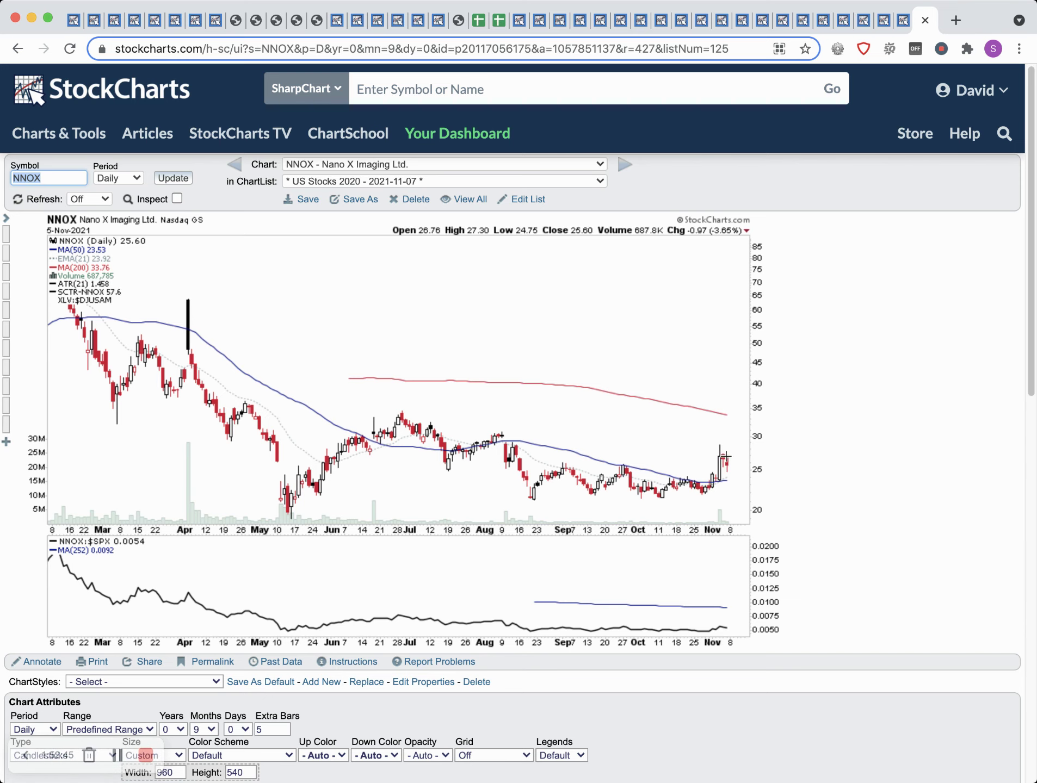
Examine the NNOX chart in the Video Daily 3ATR style and go back to the CandleGlance list
click(6, 386)
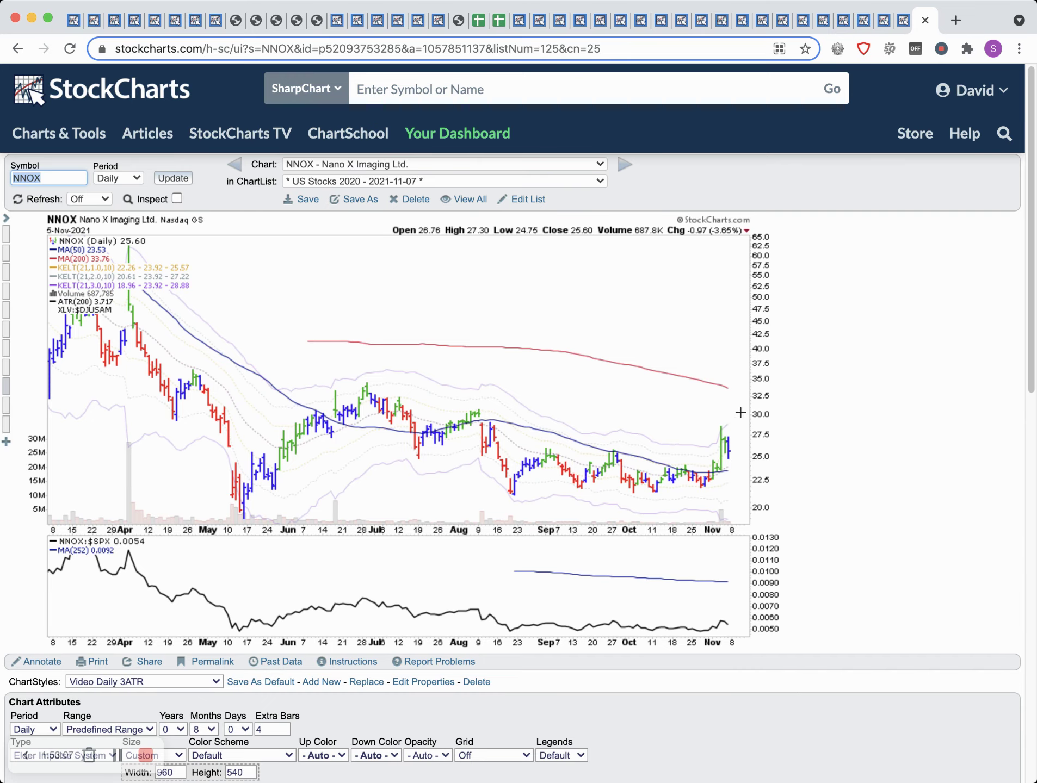
click(16, 49)
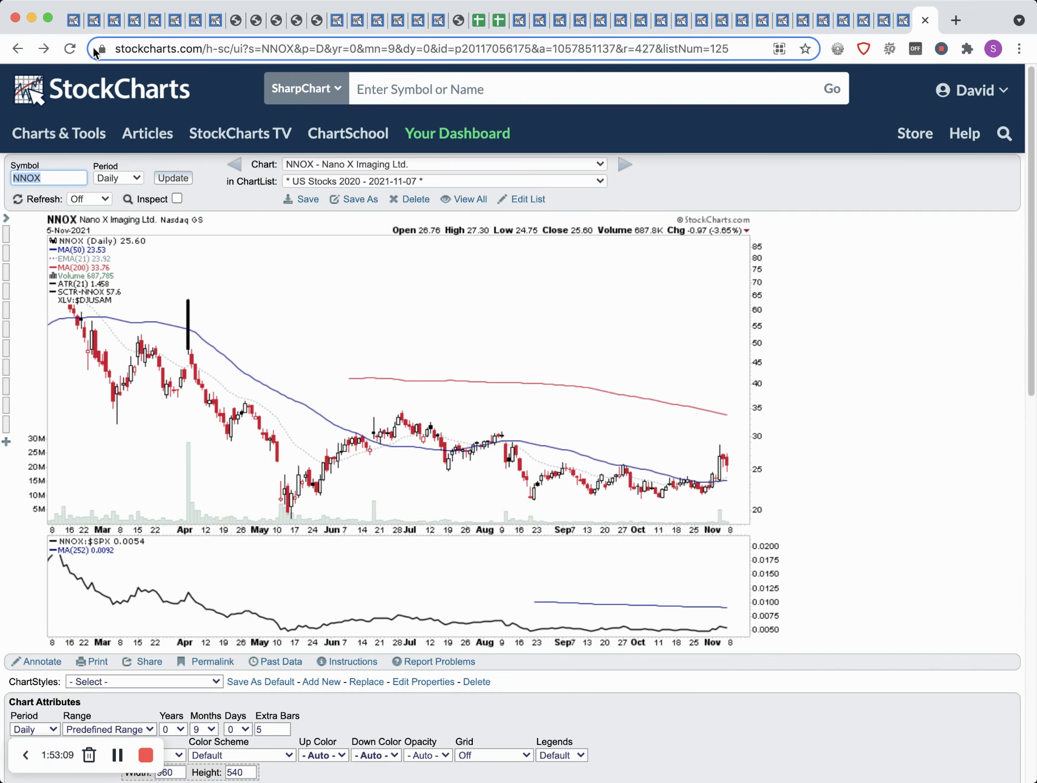
click(15, 49)
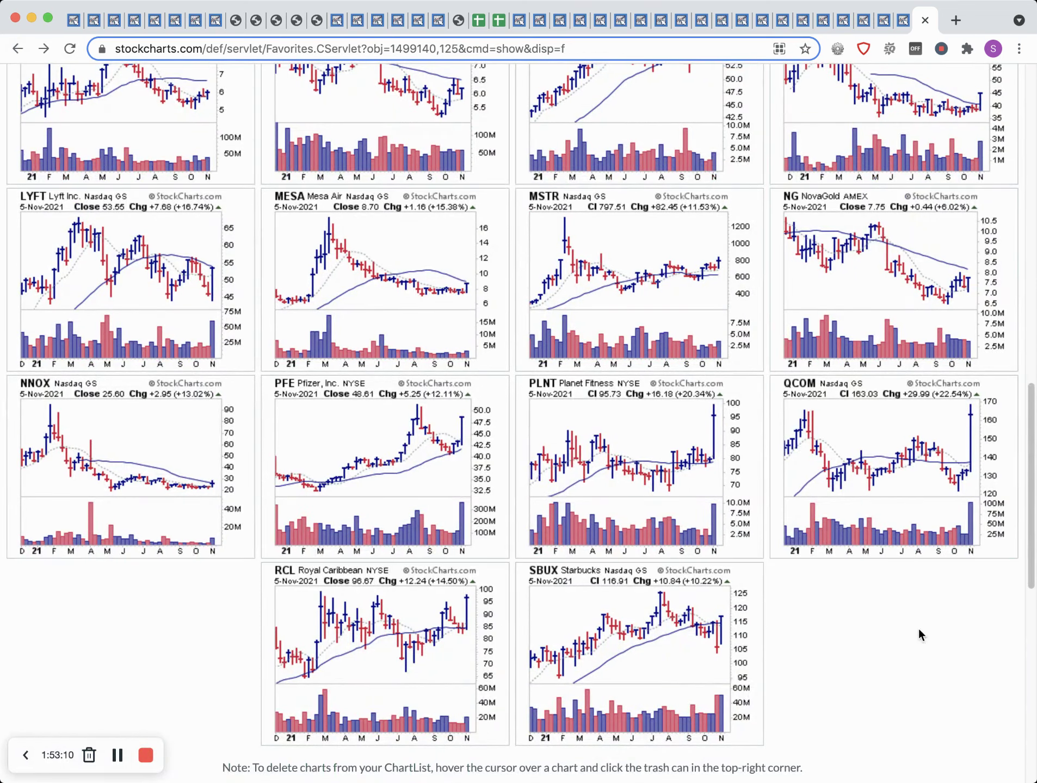
Go to the second page of the list's CandleGlance charts and open UBER
scroll(925, 490, down, 5)
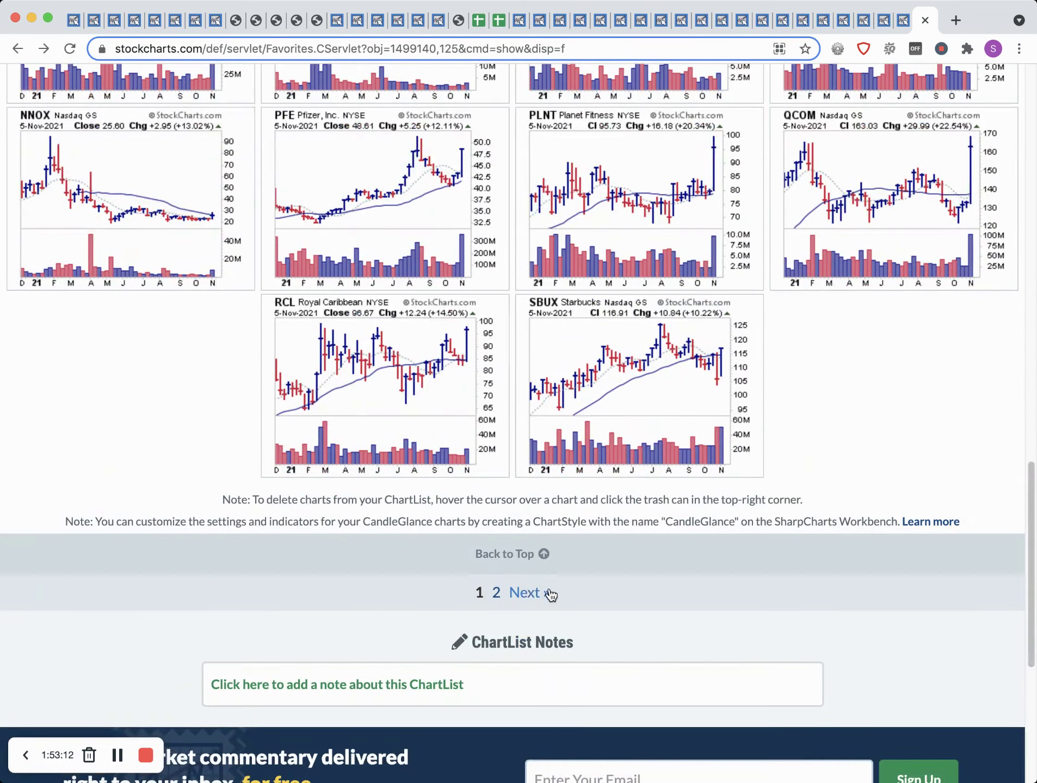
click(539, 593)
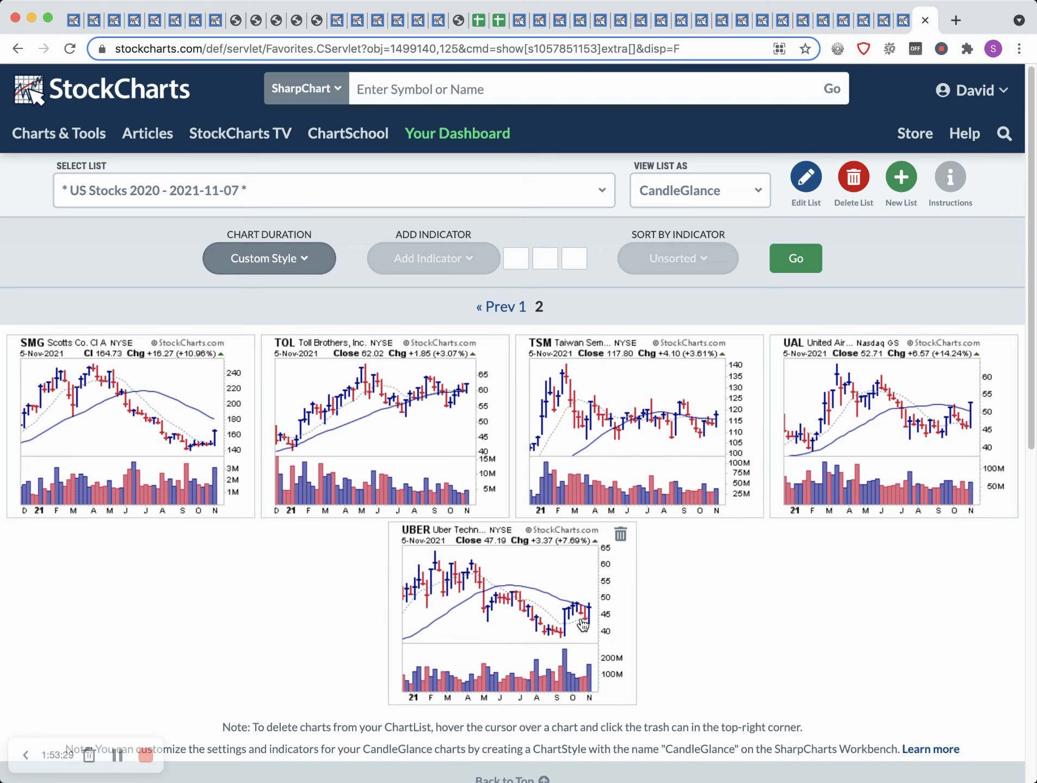
click(550, 622)
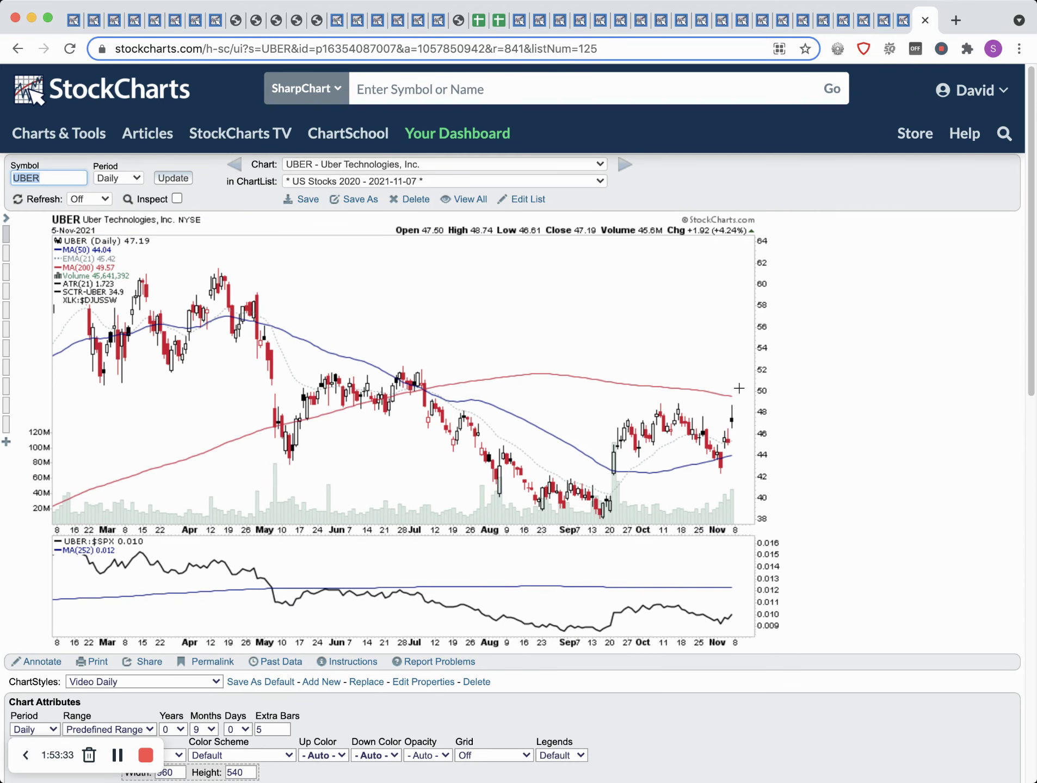
Draw a rectangle on the UBER daily chart from the May low past November, spanning about 43 to 52.5
click(37, 662)
click(13, 307)
click(57, 309)
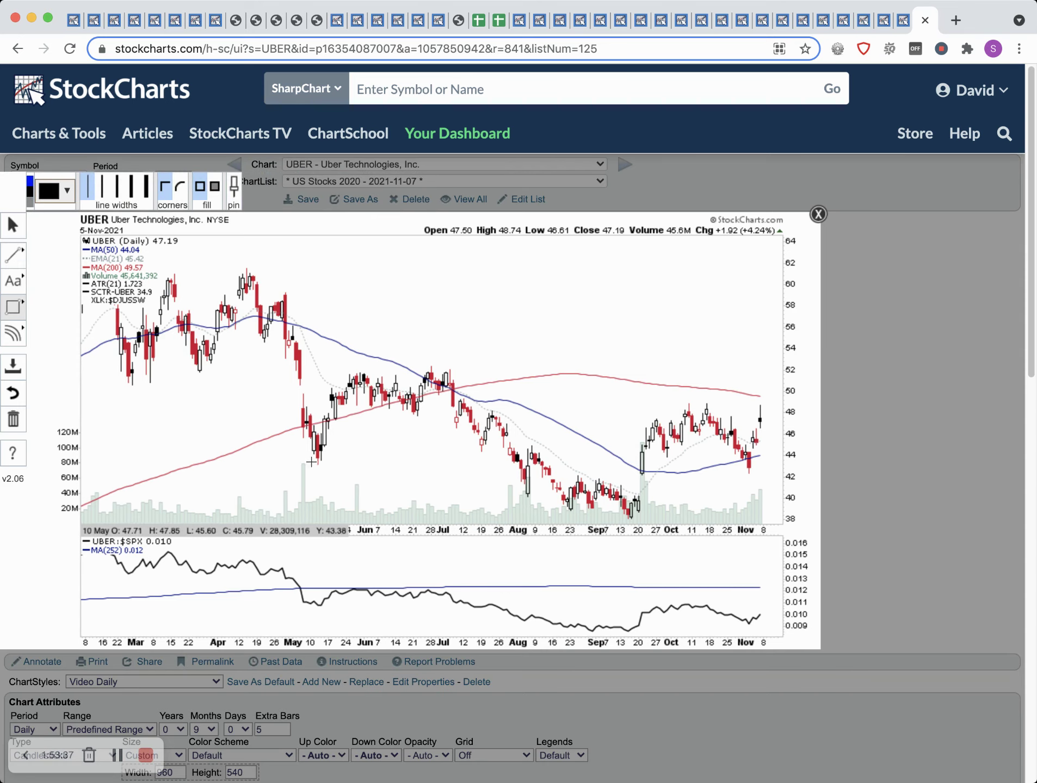
mouse_move(324, 364)
mouse_down()
mouse_move(695, 534)
mouse_move(738, 467)
mouse_move(802, 468)
mouse_up()
drag(324, 467, 316, 467)
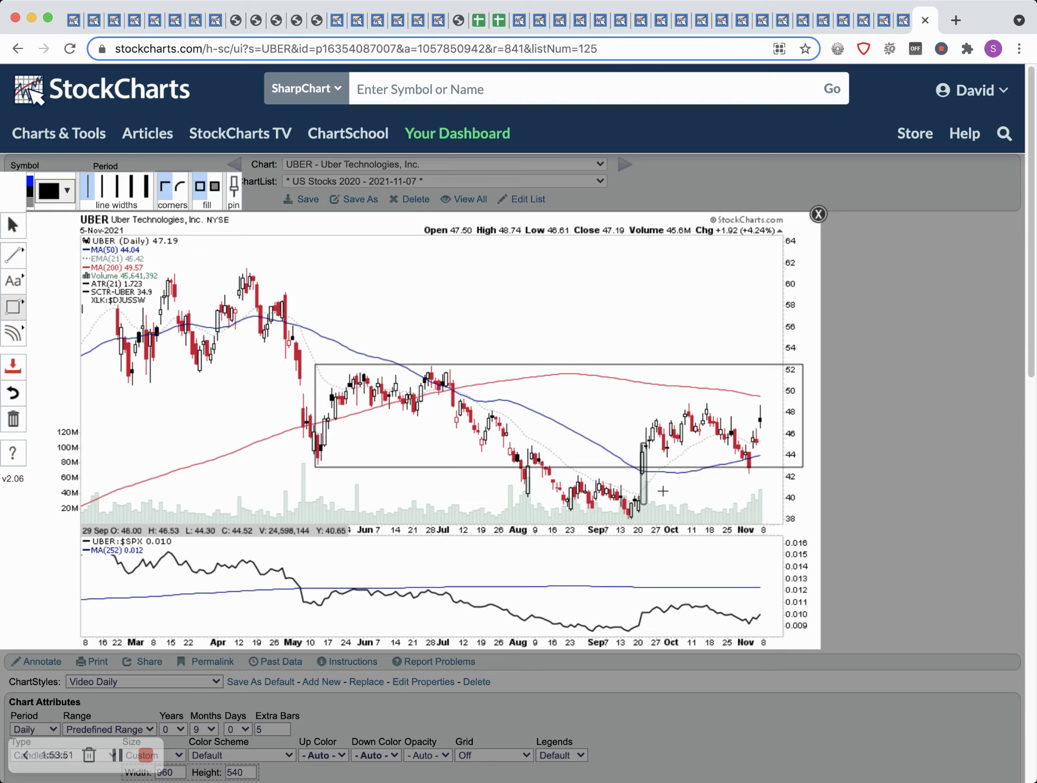
Extend the box around UBER's late-September surge bar, about 39.5 to 45, past the latest November bar
key(Escape)
drag(647, 507, 806, 503)
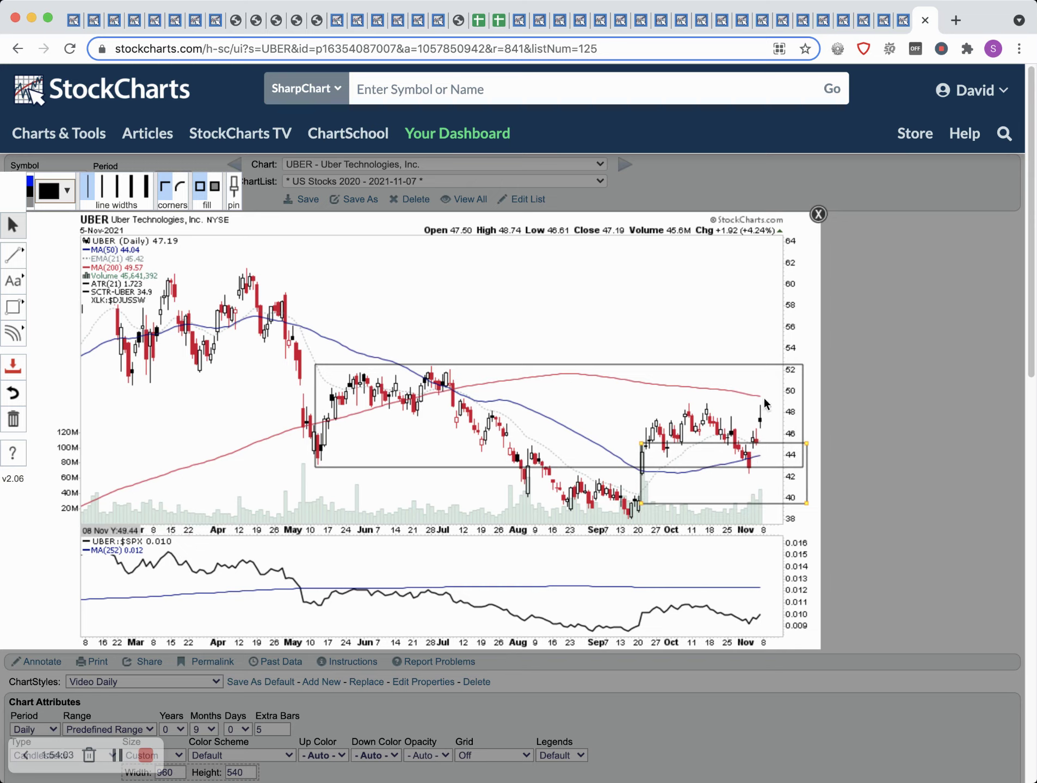
click(13, 307)
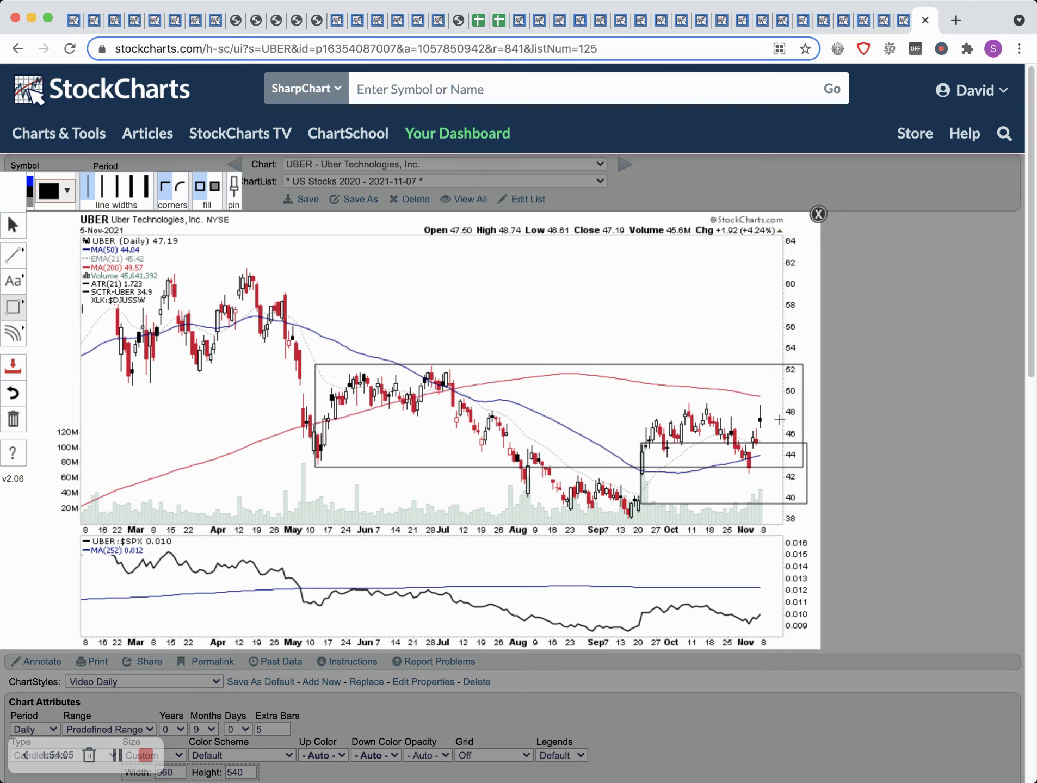
Sketch a projected UBER price bar, about 48 to 51, a matching volume bar and a dotted price path, and exit without saving
drag(762, 415, 766, 379)
drag(765, 522, 770, 483)
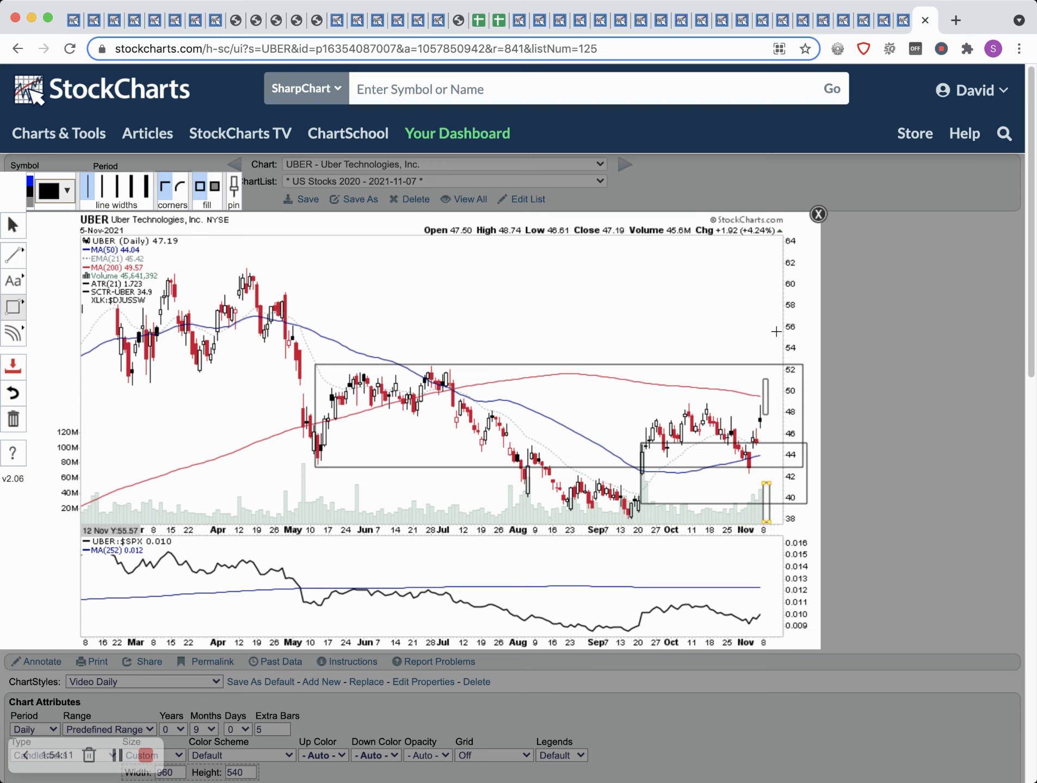
click(13, 254)
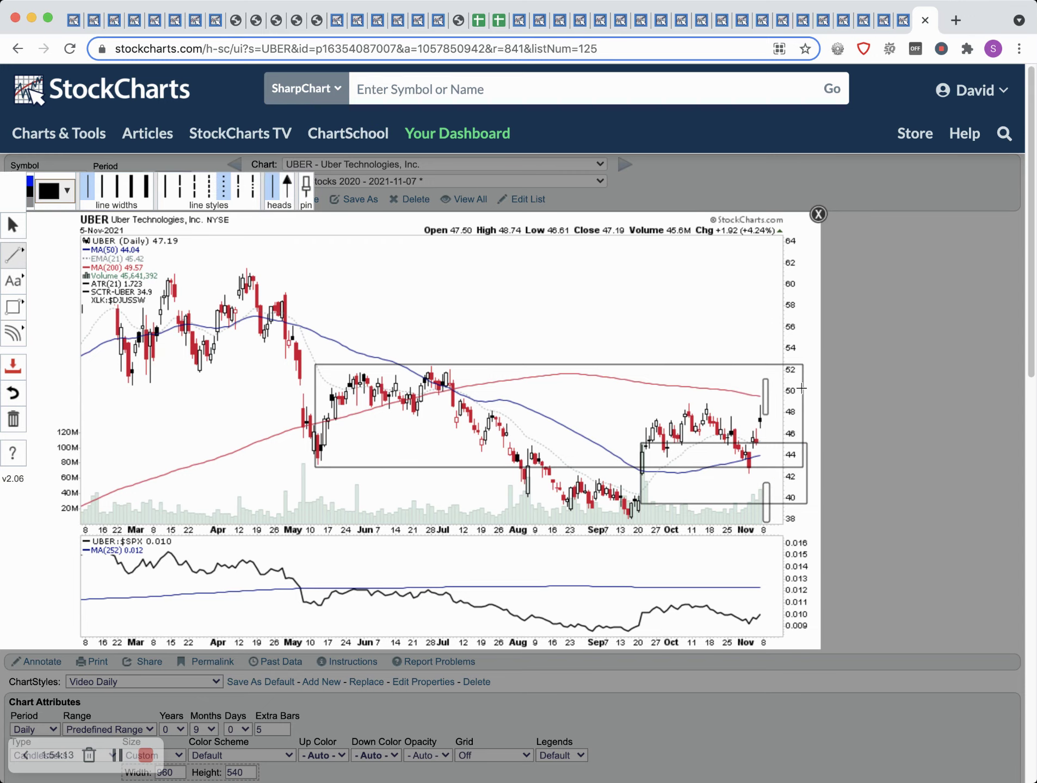
mouse_move(766, 381)
mouse_down()
mouse_move(786, 324)
mouse_move(809, 355)
mouse_up()
click(818, 215)
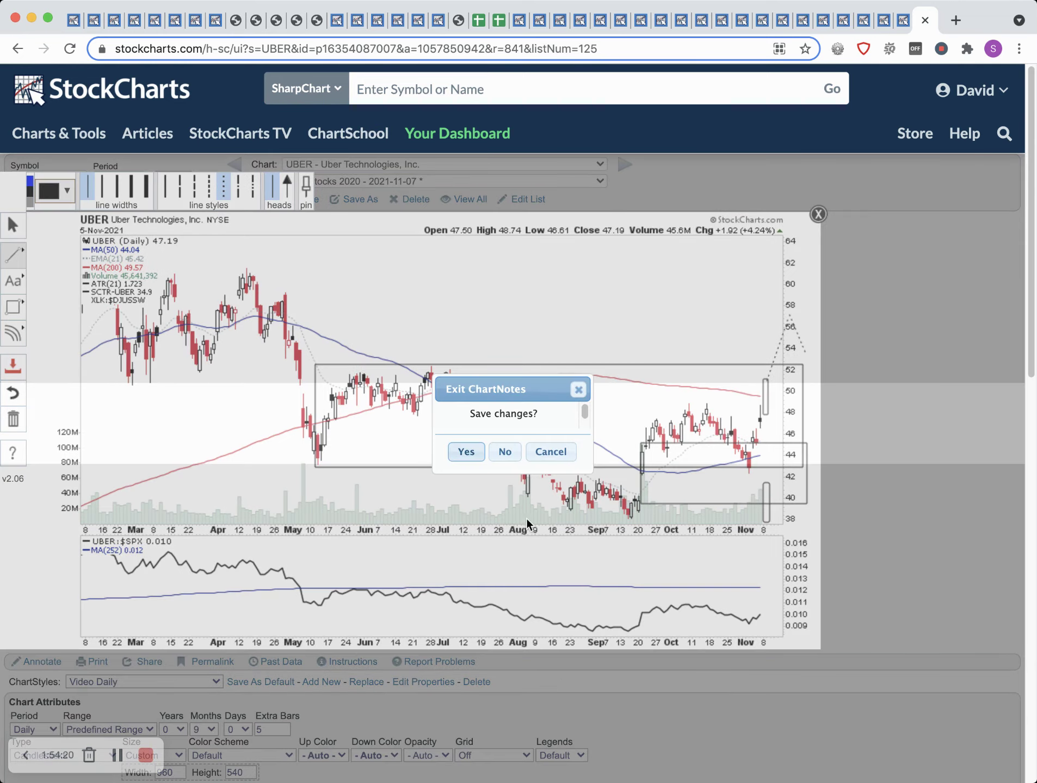
click(503, 453)
Show all full-size charts of the US Stocks 2020 - 2021-11-07 list and examine them from AAL down to ATOM
click(479, 200)
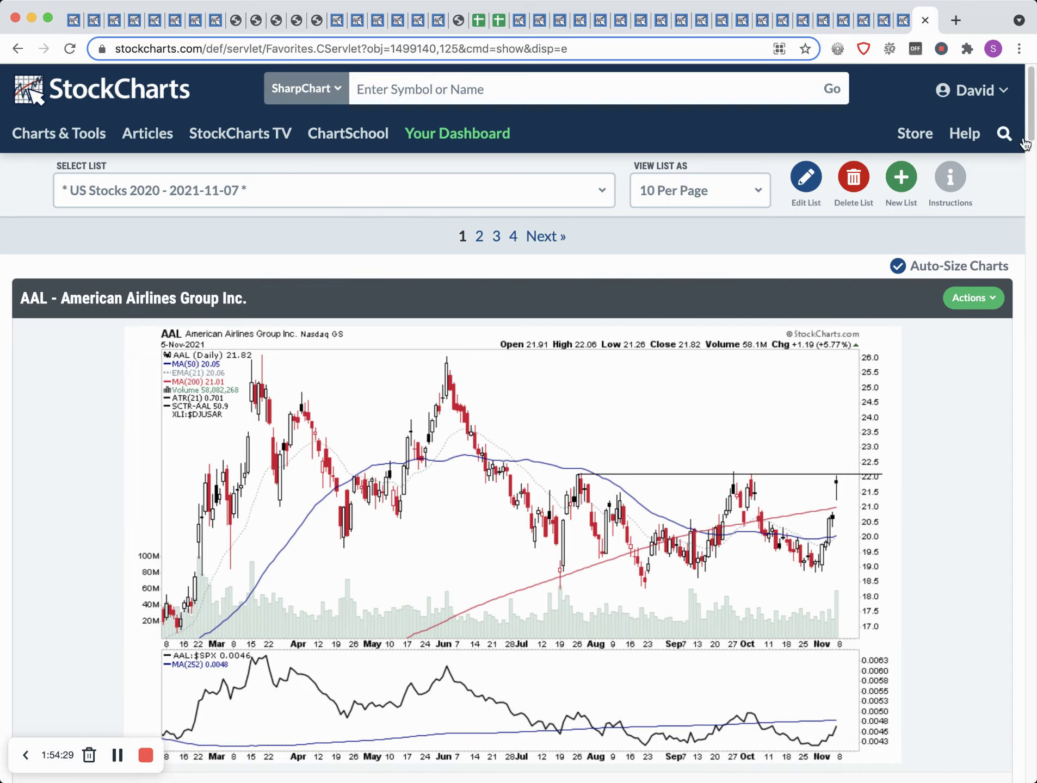
scroll(1033, 140, down, 1)
drag(1033, 141, 1020, 119)
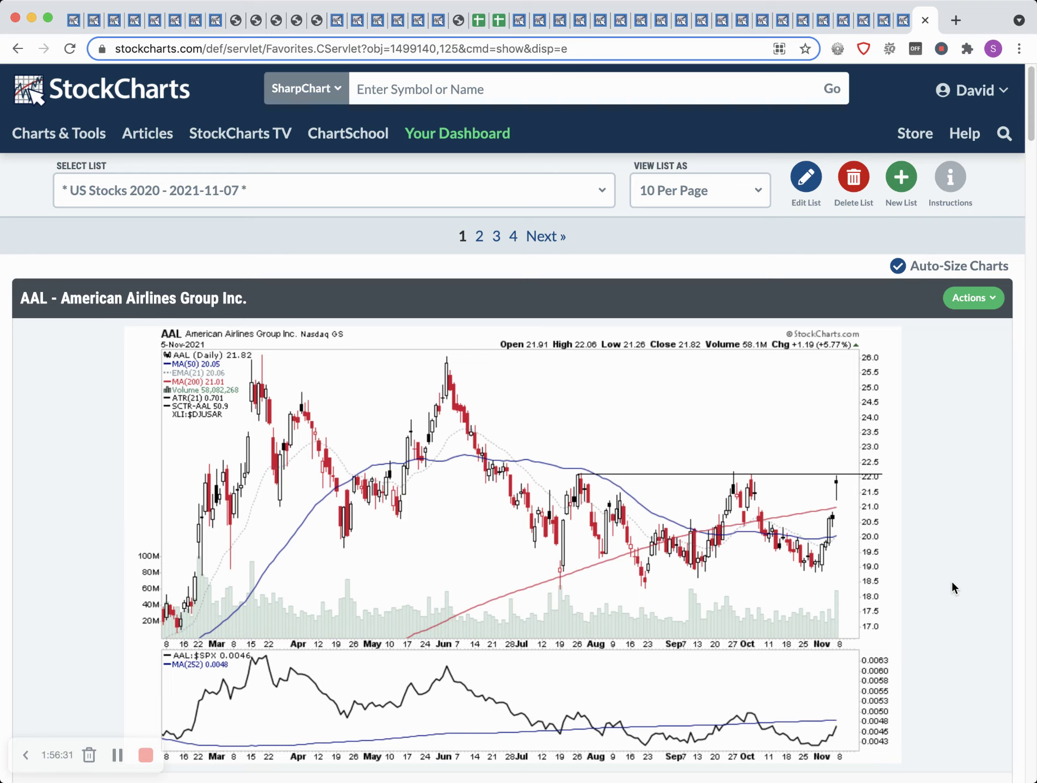
drag(1030, 130, 1034, 272)
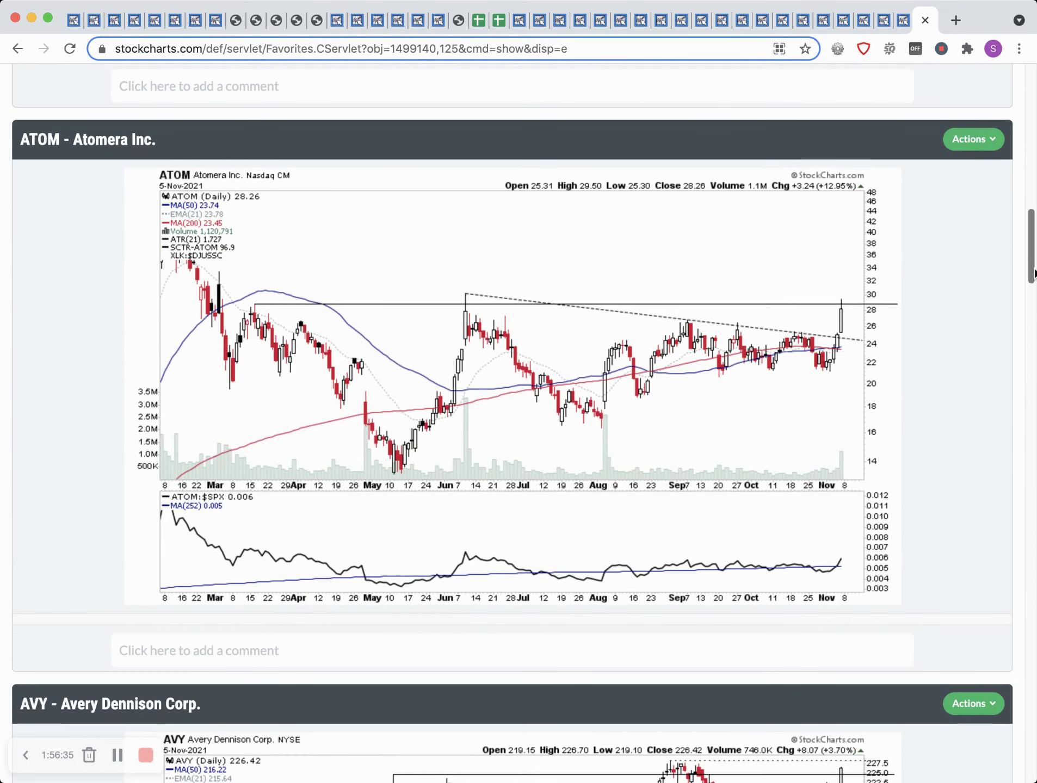